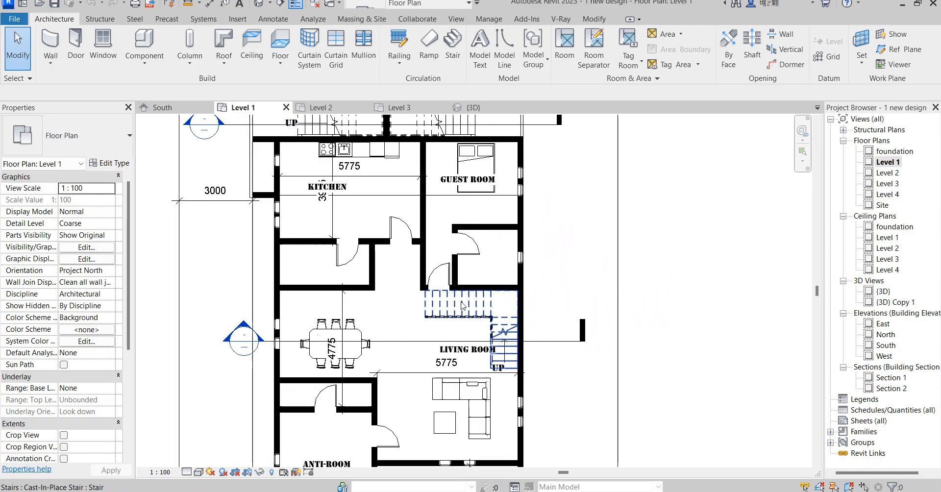
Step: Examine the room layout, stairs and surrounding boundary on the Level 1 floor plan
{"action": "scroll", "coordinate": [456, 316], "scroll_direction": "down", "scroll_amount": 3}
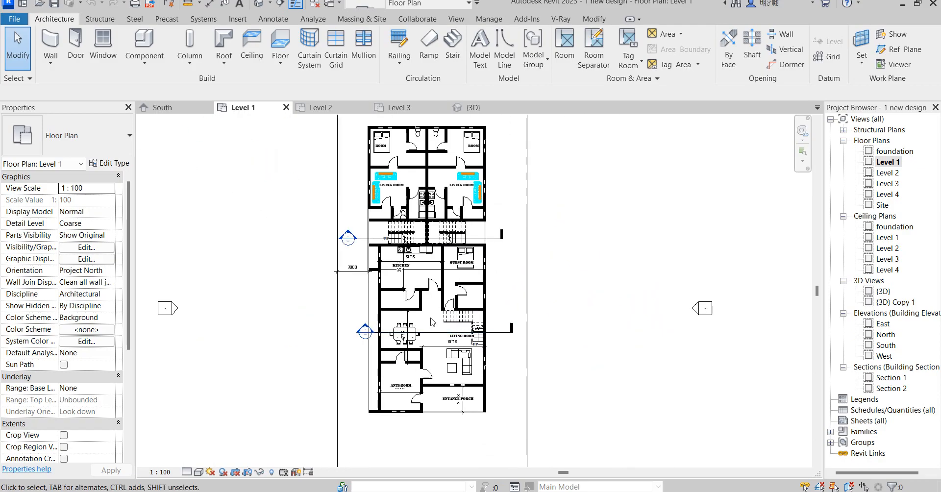
{"action": "scroll", "coordinate": [468, 232], "scroll_direction": "up", "scroll_amount": 3}
{"action": "scroll", "coordinate": [393, 245], "scroll_direction": "up", "scroll_amount": 2}
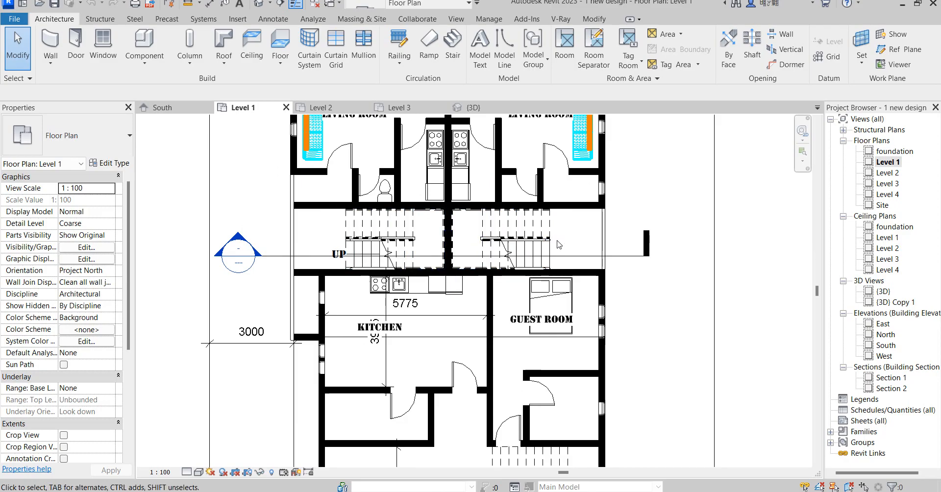
{"action": "scroll", "coordinate": [535, 285], "scroll_direction": "down", "scroll_amount": 2}
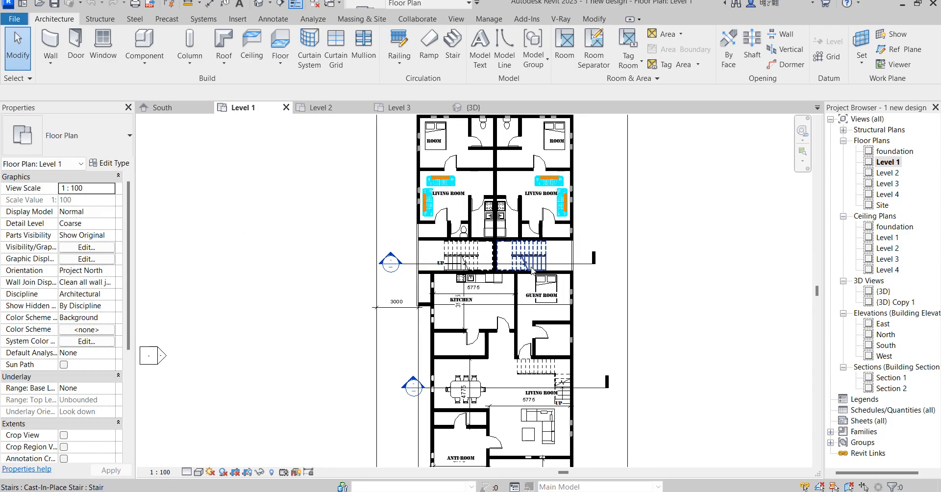
{"action": "scroll", "coordinate": [535, 269], "scroll_direction": "down", "scroll_amount": 4}
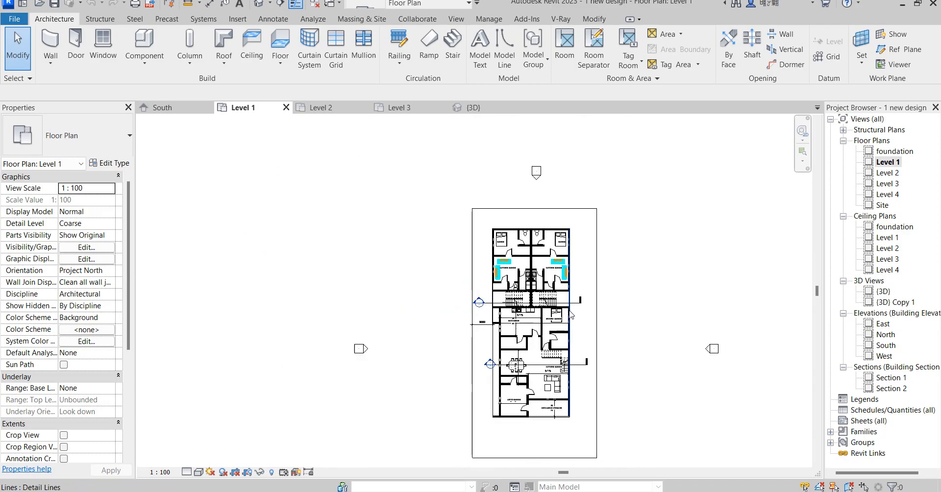
{"action": "scroll", "coordinate": [572, 314], "scroll_direction": "up", "scroll_amount": 2}
{"action": "scroll", "coordinate": [516, 253], "scroll_direction": "down", "scroll_amount": 2}
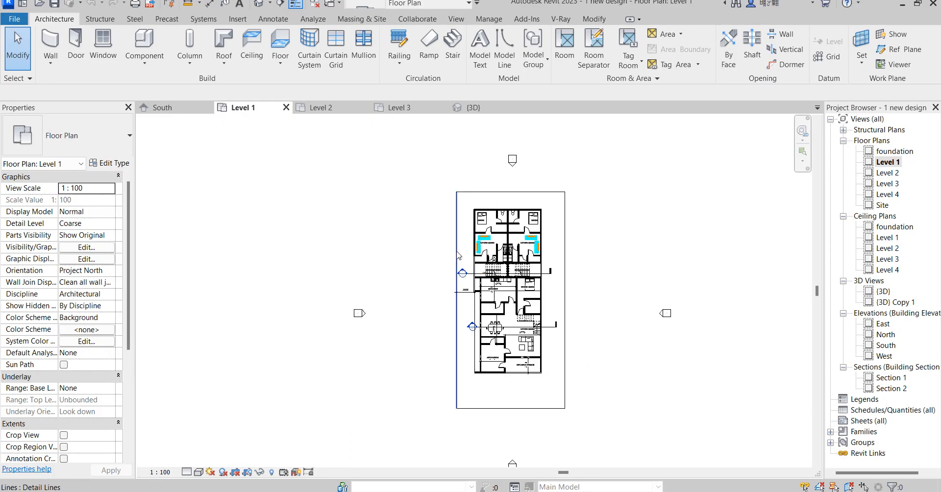
{"action": "scroll", "coordinate": [508, 319], "scroll_direction": "up", "scroll_amount": 1}
{"action": "scroll", "coordinate": [508, 343], "scroll_direction": "down", "scroll_amount": 1}
{"action": "scroll", "coordinate": [508, 350], "scroll_direction": "up", "scroll_amount": 1}
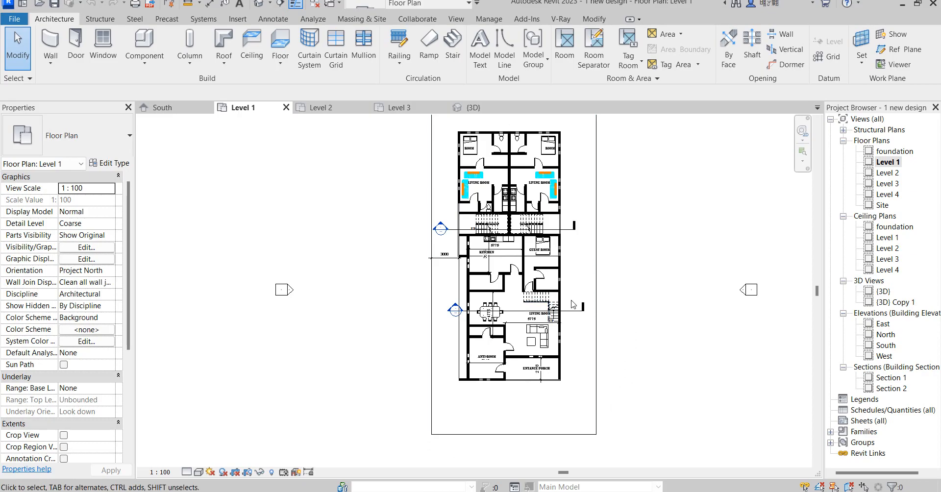
{"action": "scroll", "coordinate": [569, 305], "scroll_direction": "up", "scroll_amount": 1}
{"action": "scroll", "coordinate": [539, 309], "scroll_direction": "down", "scroll_amount": 1}
{"action": "scroll", "coordinate": [510, 306], "scroll_direction": "up", "scroll_amount": 2}
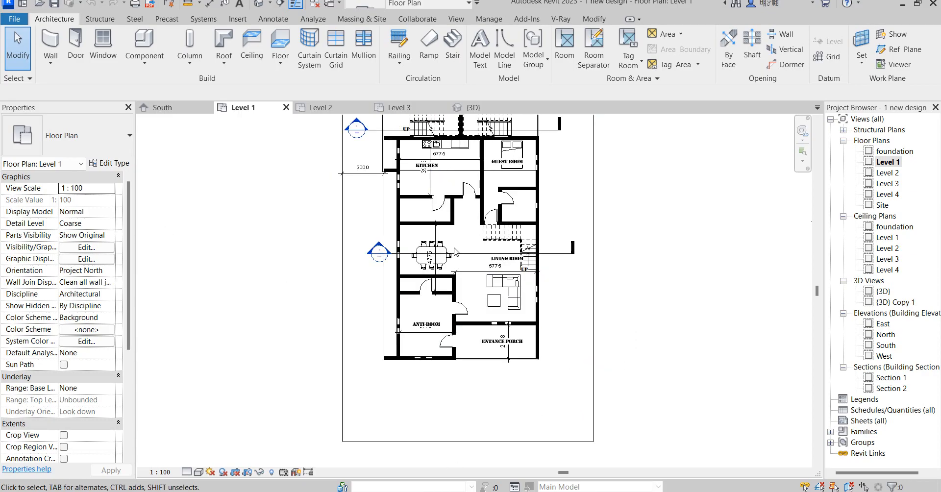
{"action": "scroll", "coordinate": [468, 334], "scroll_direction": "down", "scroll_amount": 2}
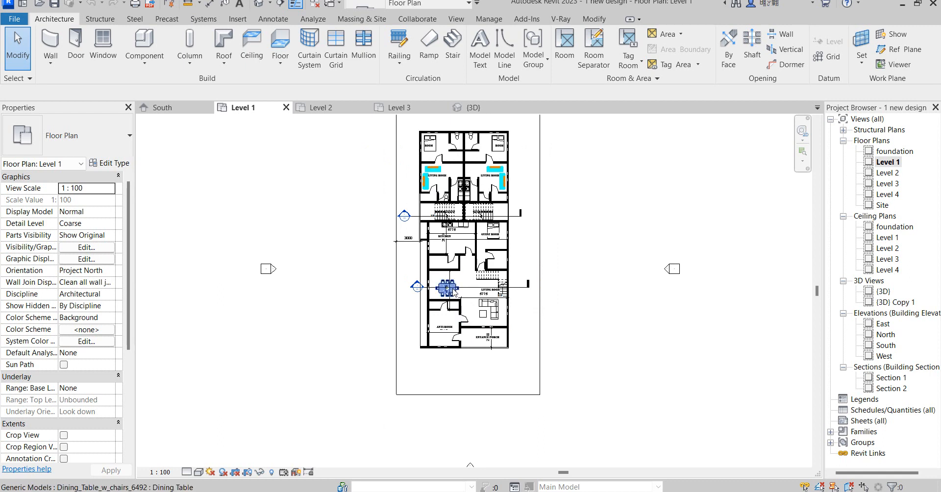
{"action": "scroll", "coordinate": [485, 343], "scroll_direction": "up", "scroll_amount": 1}
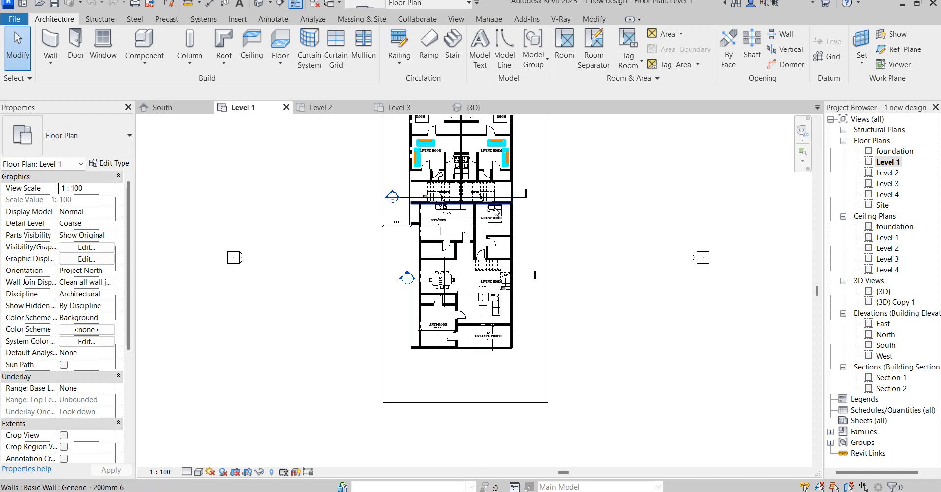
{"action": "scroll", "coordinate": [493, 216], "scroll_direction": "up", "scroll_amount": 1}
{"action": "scroll", "coordinate": [485, 229], "scroll_direction": "up", "scroll_amount": 2}
{"action": "scroll", "coordinate": [407, 250], "scroll_direction": "down", "scroll_amount": 2}
{"action": "scroll", "coordinate": [381, 326], "scroll_direction": "up", "scroll_amount": 1}
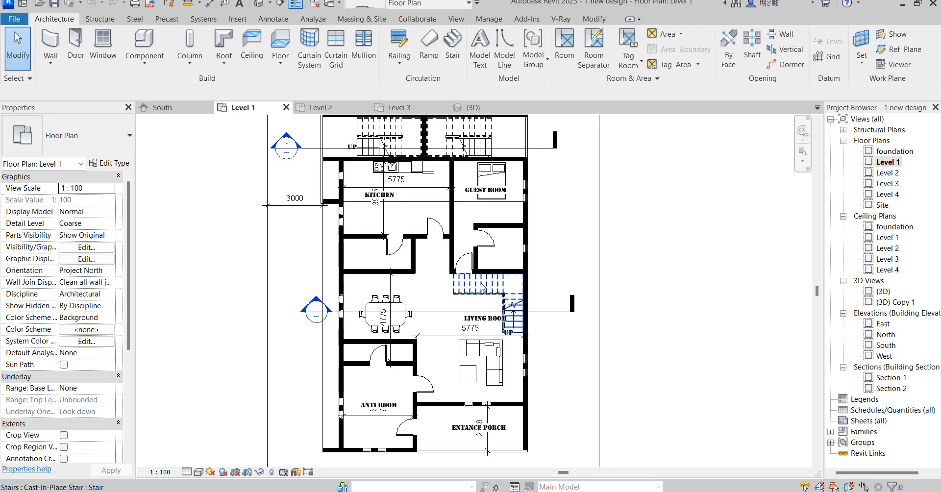
Step: Open the Level 2 floor plan and look over its apartments and unlabelled rooms
{"action": "double_click", "coordinate": [889, 173]}
{"action": "scroll", "coordinate": [516, 361], "scroll_direction": "up", "scroll_amount": 2}
{"action": "scroll", "coordinate": [457, 235], "scroll_direction": "down", "scroll_amount": 3}
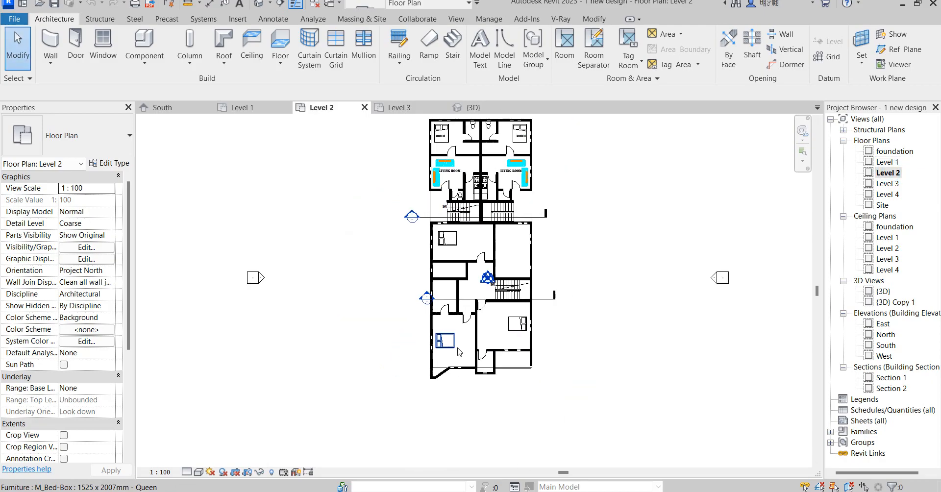
{"action": "scroll", "coordinate": [460, 355], "scroll_direction": "up", "scroll_amount": 2}
{"action": "scroll", "coordinate": [507, 262], "scroll_direction": "down", "scroll_amount": 2}
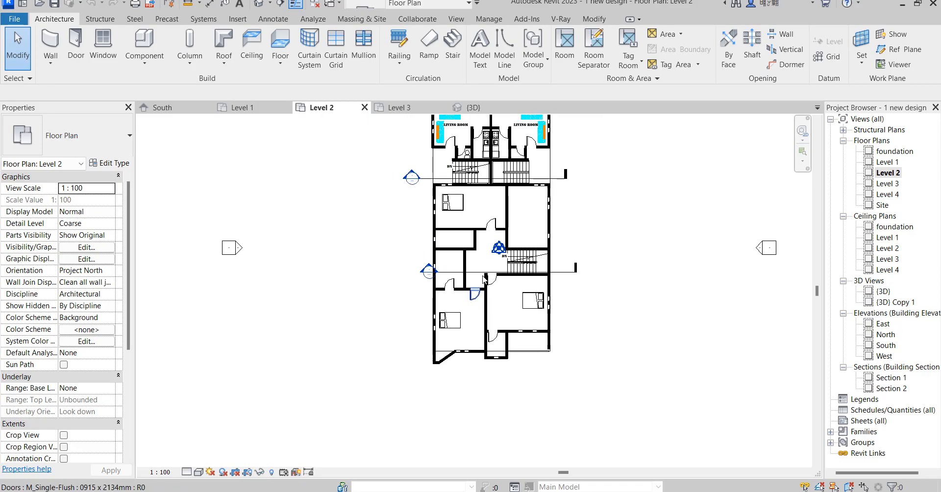
{"action": "scroll", "coordinate": [487, 231], "scroll_direction": "up", "scroll_amount": 3}
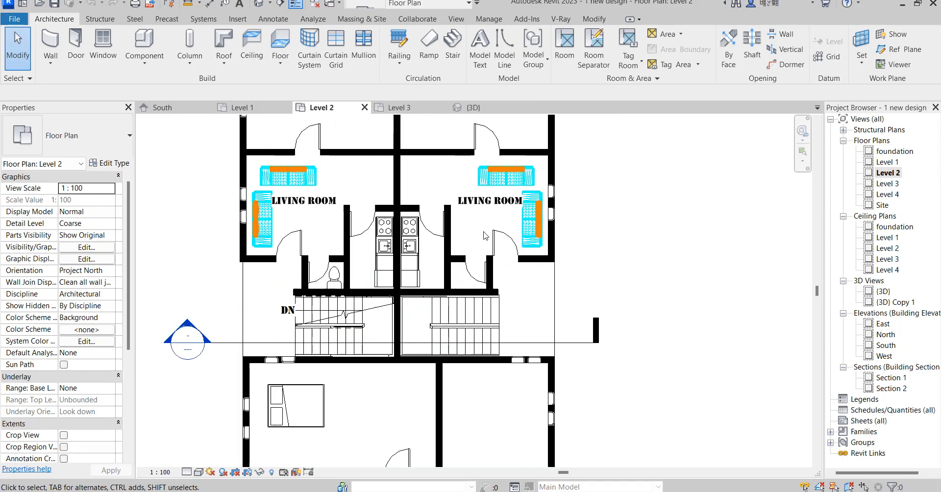
Step: Copy the ROOM text note from the upper apartment into the three unlabelled bedrooms on Level 2 using multiple copy
{"action": "scroll", "coordinate": [483, 182], "scroll_direction": "up", "scroll_amount": 4}
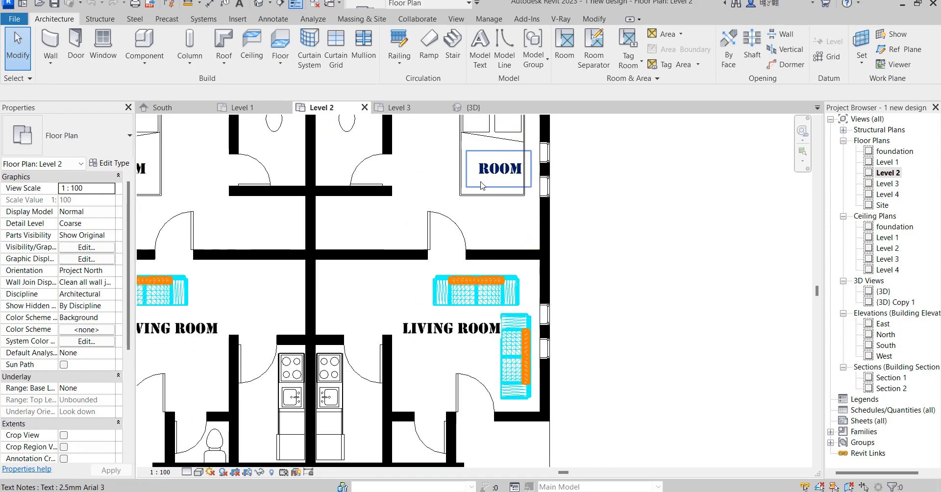
{"action": "left_click", "coordinate": [483, 182]}
{"action": "scroll", "coordinate": [500, 130], "scroll_direction": "down", "scroll_amount": 3}
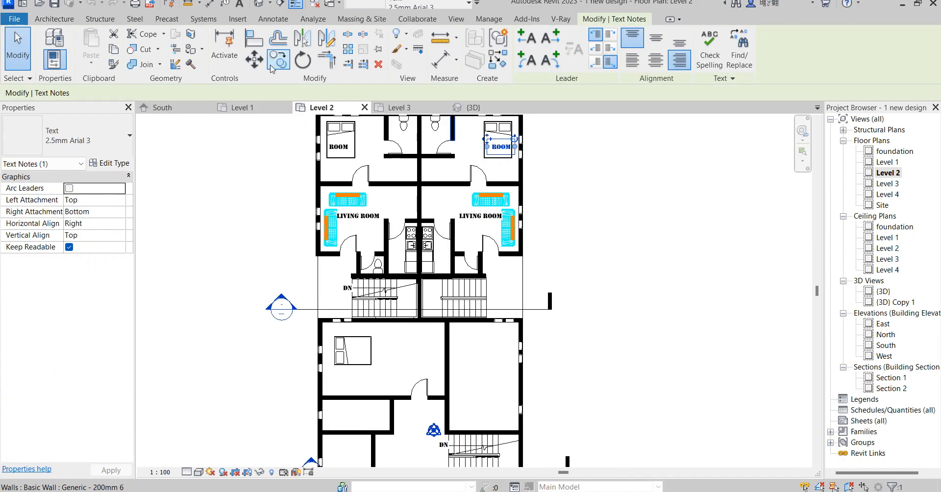
{"action": "left_click", "coordinate": [504, 150]}
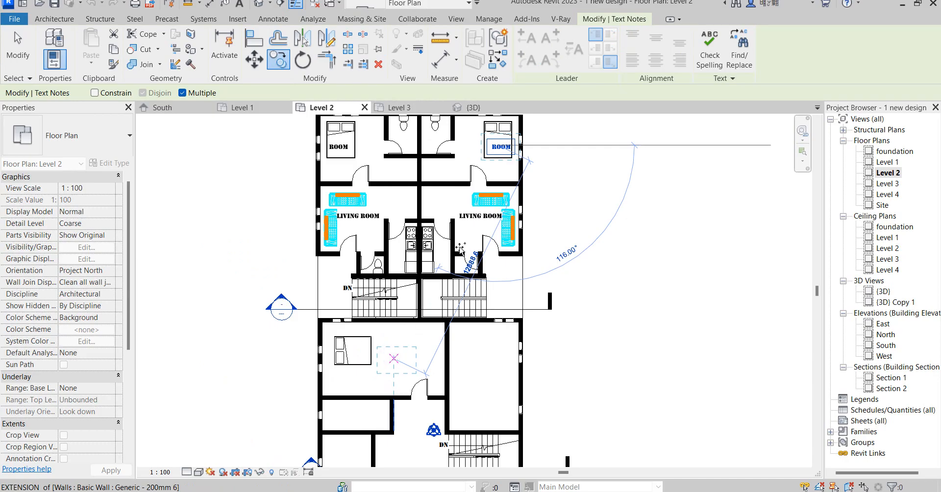
{"action": "scroll", "coordinate": [458, 248], "scroll_direction": "down", "scroll_amount": 4}
{"action": "scroll", "coordinate": [416, 385], "scroll_direction": "up", "scroll_amount": 2}
{"action": "left_click", "coordinate": [433, 342]}
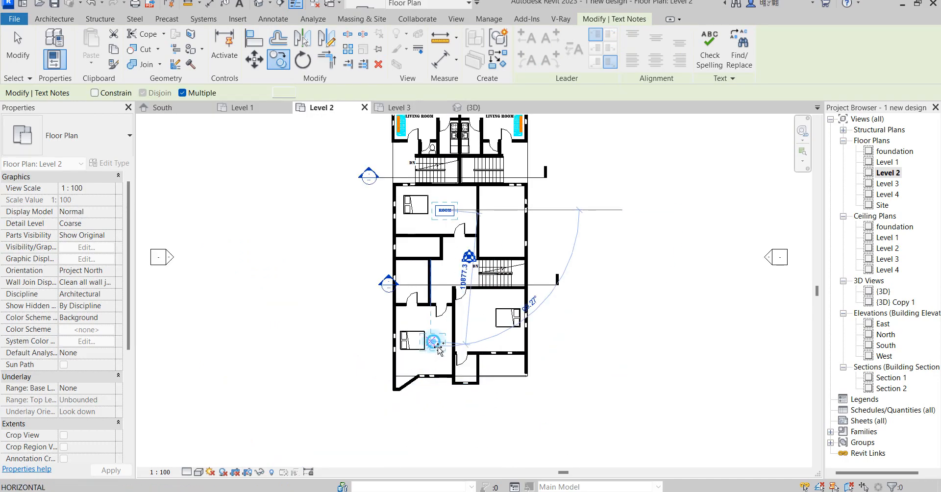
{"action": "scroll", "coordinate": [490, 330], "scroll_direction": "up", "scroll_amount": 2}
{"action": "left_click", "coordinate": [482, 315]}
{"action": "right_click", "coordinate": [619, 167]}
{"action": "left_click", "coordinate": [637, 165]}
{"action": "scroll", "coordinate": [490, 295], "scroll_direction": "down", "scroll_amount": 2}
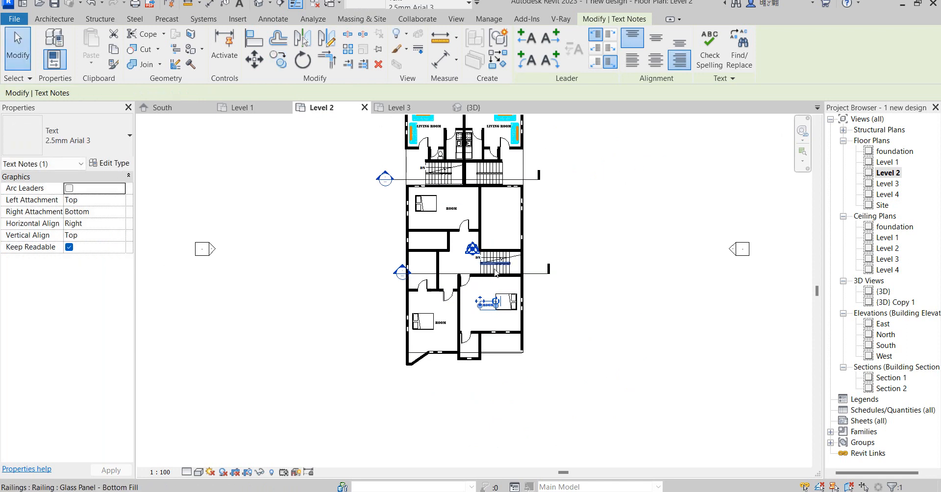
Step: Place a matching M_Single-Flush 0915 x 2134mm door in the hall-side wall of the empty room above the lower stairs
{"action": "scroll", "coordinate": [492, 269], "scroll_direction": "up", "scroll_amount": 2}
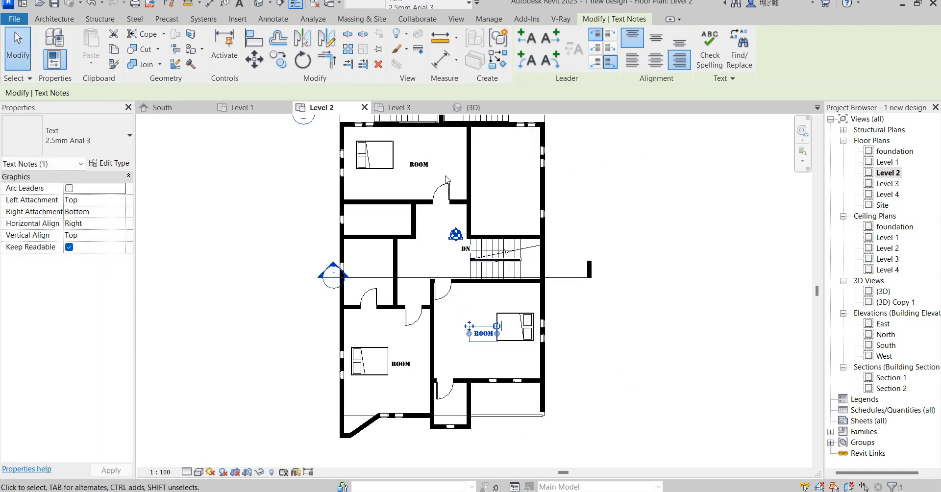
{"action": "left_click", "coordinate": [444, 190]}
{"action": "left_click", "coordinate": [500, 61]}
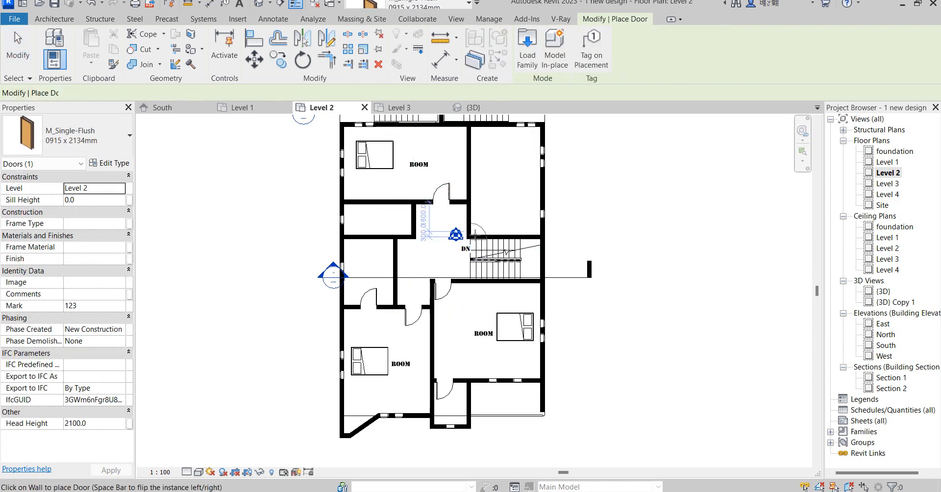
{"action": "right_click", "coordinate": [526, 182]}
{"action": "left_click", "coordinate": [559, 183]}
{"action": "scroll", "coordinate": [507, 178], "scroll_direction": "up", "scroll_amount": 1}
{"action": "right_click", "coordinate": [503, 176]}
{"action": "left_click", "coordinate": [539, 180]}
Step: Copy the adjacent bedroom's ROOM text note into the empty room above the lower stairs
{"action": "scroll", "coordinate": [464, 238], "scroll_direction": "down", "scroll_amount": 1}
{"action": "scroll", "coordinate": [432, 260], "scroll_direction": "up", "scroll_amount": 3}
{"action": "scroll", "coordinate": [431, 263], "scroll_direction": "down", "scroll_amount": 2}
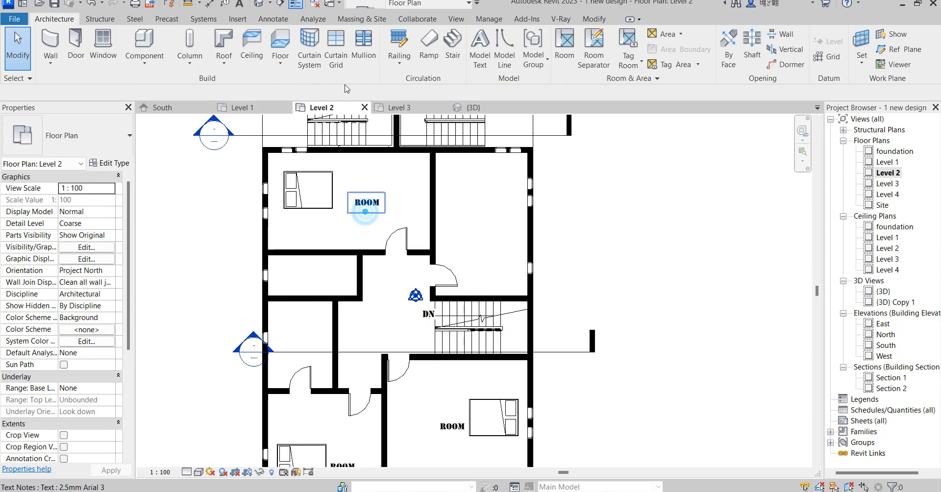
{"action": "left_click", "coordinate": [365, 211]}
{"action": "left_click", "coordinate": [278, 61]}
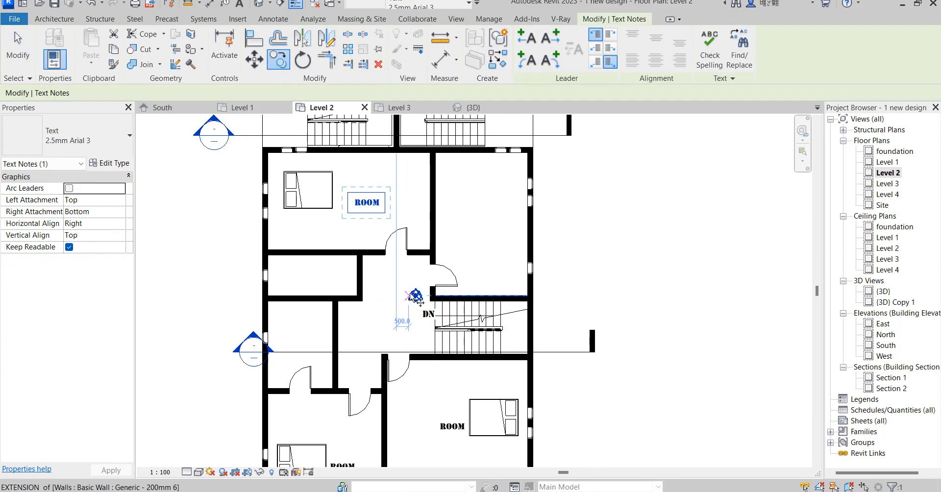
{"action": "left_click", "coordinate": [374, 200]}
{"action": "left_click", "coordinate": [481, 200]}
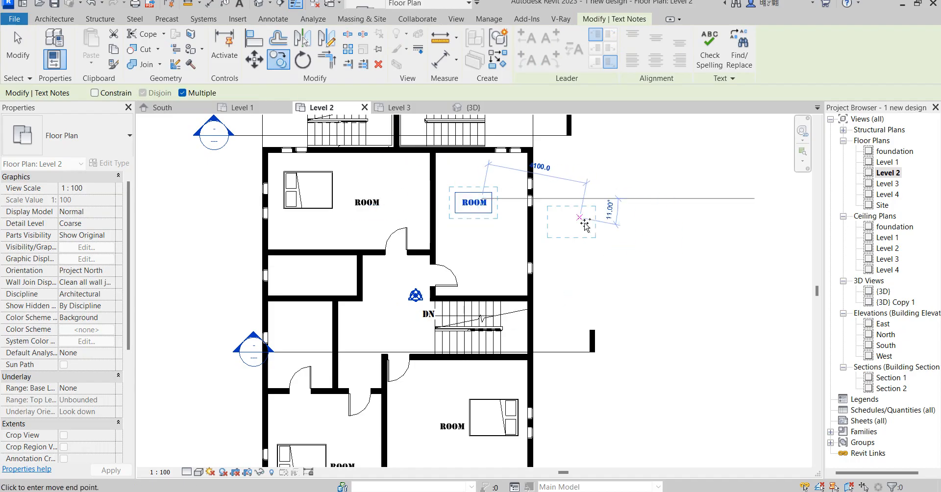
{"action": "scroll", "coordinate": [464, 200], "scroll_direction": "up", "scroll_amount": 3}
{"action": "key", "text": "Escape"}
Step: Change the copied room label to GAME ROOM with STUDY on a second line
{"action": "double_click", "coordinate": [482, 207]}
{"action": "left_click", "coordinate": [452, 205]}
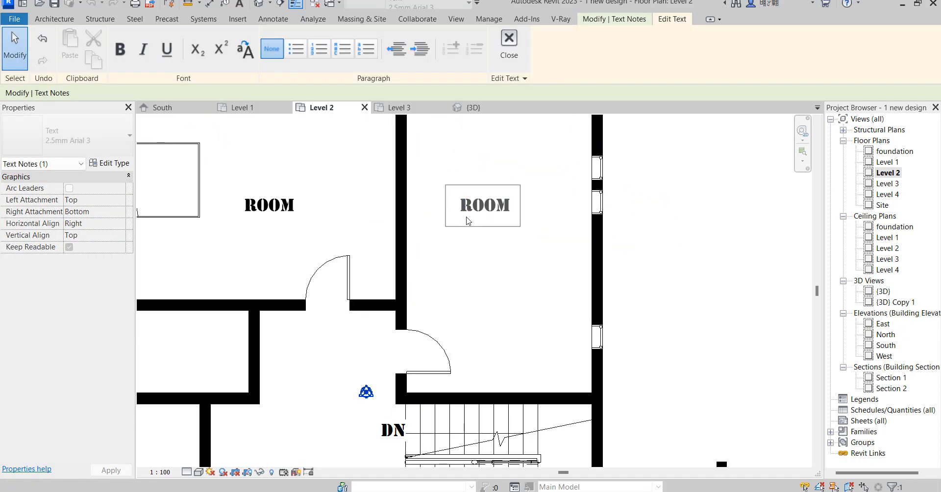
{"action": "type", "text": "GAME"}
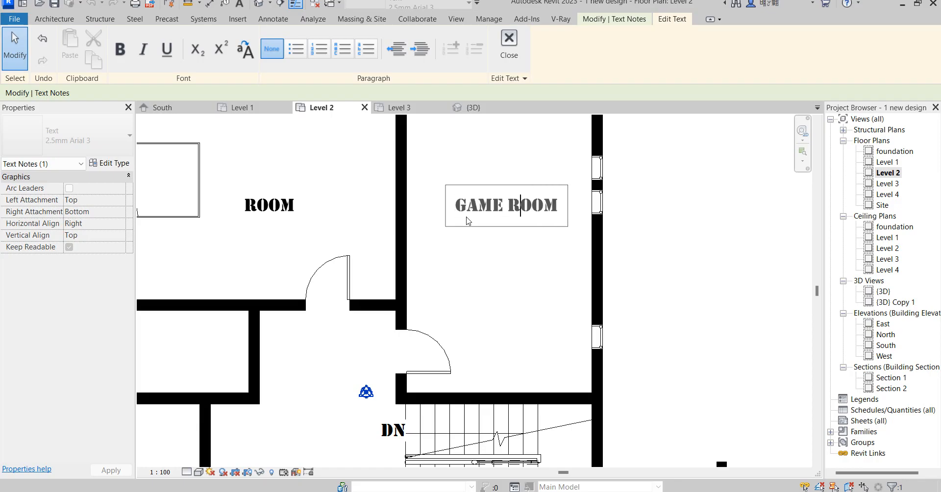
{"action": "key", "text": "Return"}
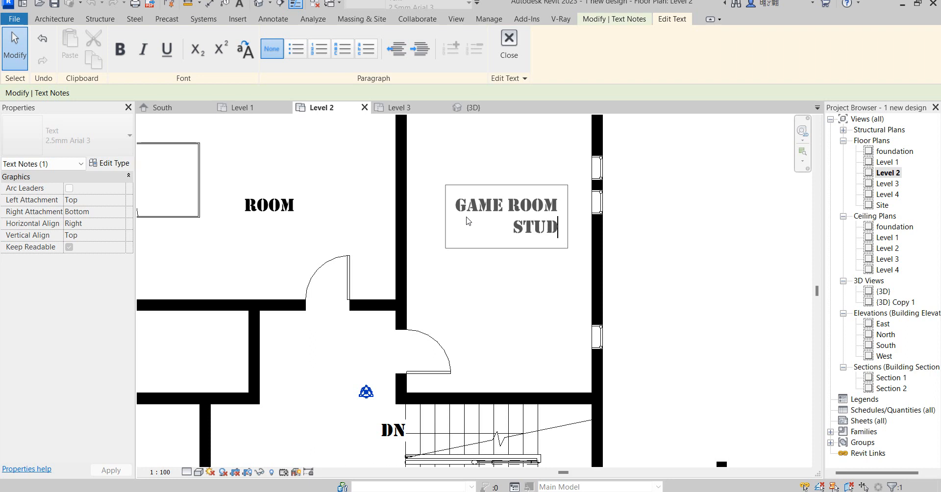
{"action": "left_click", "coordinate": [513, 302]}
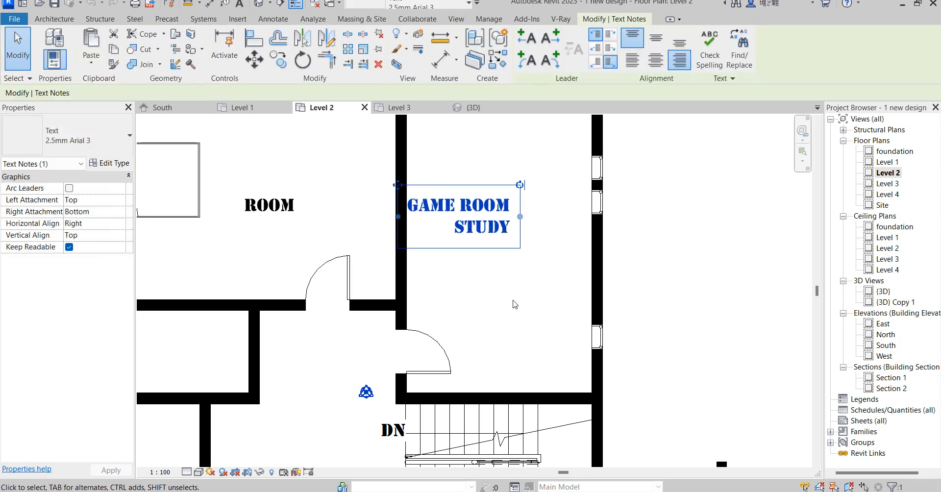
Step: Move the GAME ROOM STUDY note off the dividing wall and toward the middle of its room
{"action": "left_click_drag", "start_coordinate": [397, 185], "coordinate": [449, 235]}
{"action": "scroll", "coordinate": [462, 203], "scroll_direction": "down", "scroll_amount": 2}
{"action": "scroll", "coordinate": [538, 181], "scroll_direction": "up", "scroll_amount": 3}
{"action": "scroll", "coordinate": [495, 189], "scroll_direction": "down", "scroll_amount": 3}
{"action": "scroll", "coordinate": [465, 177], "scroll_direction": "up", "scroll_amount": 3}
{"action": "scroll", "coordinate": [547, 230], "scroll_direction": "down", "scroll_amount": 3}
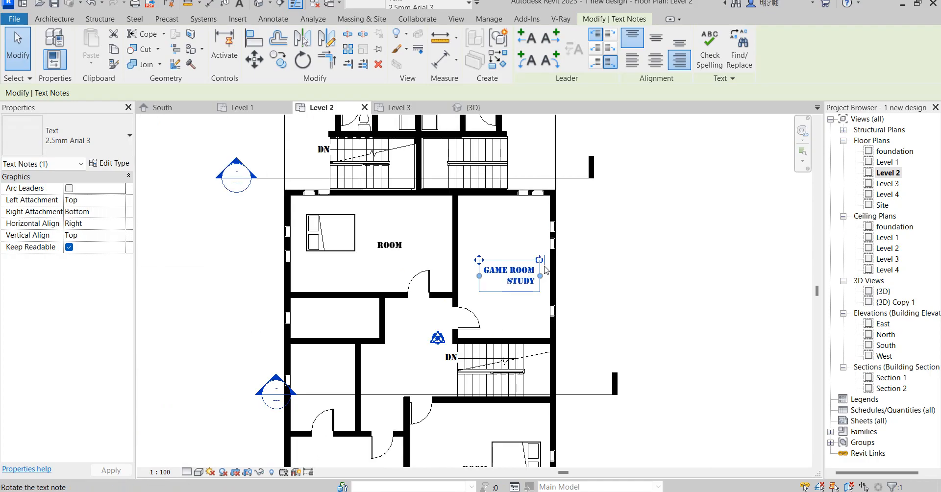
Step: Shift the two upper windows in the game room's outer side wall slightly down along that wall
{"action": "scroll", "coordinate": [546, 275], "scroll_direction": "up", "scroll_amount": 2}
{"action": "left_click_drag", "start_coordinate": [525, 192], "coordinate": [603, 267]}
{"action": "left_click_drag", "start_coordinate": [558, 204], "coordinate": [560, 229]}
{"action": "left_click", "coordinate": [472, 199]}
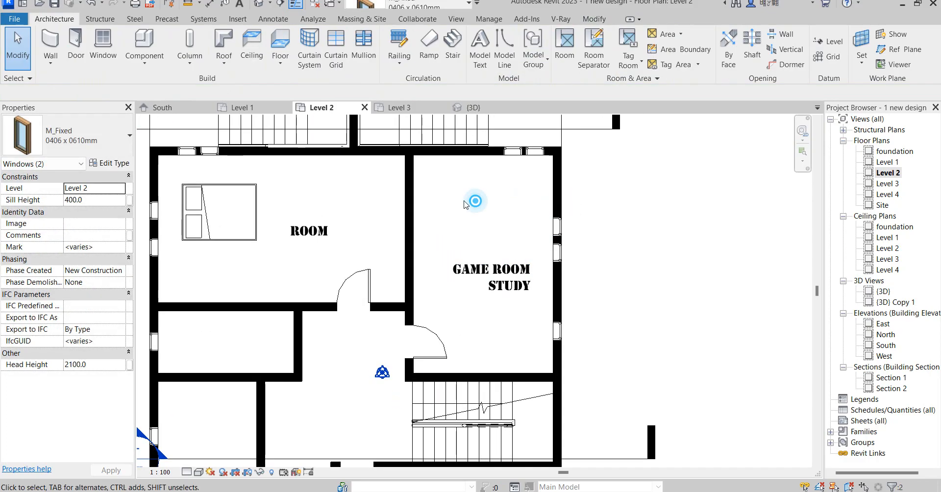
Step: Draw a horizontal Generic - 200mm 6 wall, 4000 mm long, across the game room's upper part from the dividing wall to the outer wall
{"action": "left_click", "coordinate": [410, 210]}
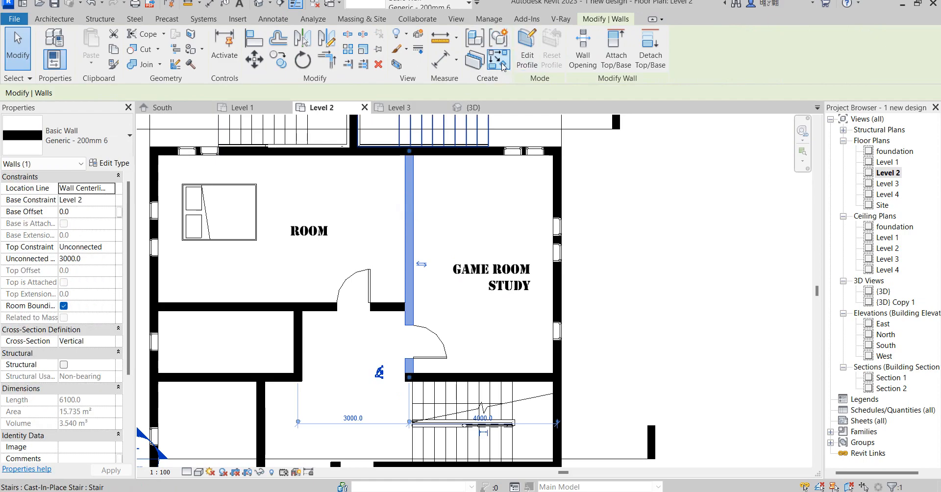
{"action": "key", "text": "w"}
{"action": "key", "text": "a"}
{"action": "left_click", "coordinate": [410, 200]}
{"action": "left_click", "coordinate": [554, 200]}
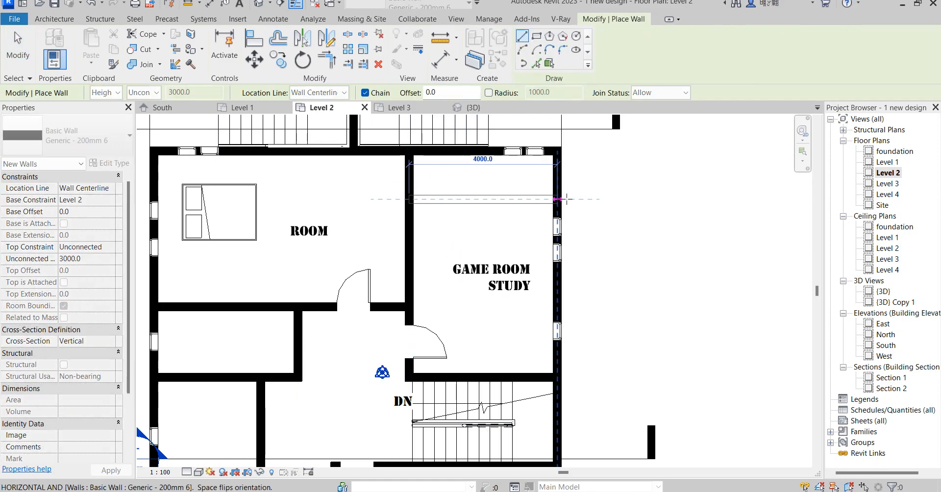
{"action": "right_click", "coordinate": [482, 185]}
{"action": "left_click", "coordinate": [513, 193]}
{"action": "right_click", "coordinate": [534, 177]}
{"action": "left_click", "coordinate": [549, 185]}
Step: Place a matching M_Single-Flush 0915 x 2134mm door in the middle of the new partition wall above the game room
{"action": "left_click", "coordinate": [444, 339]}
{"action": "left_click", "coordinate": [498, 59]}
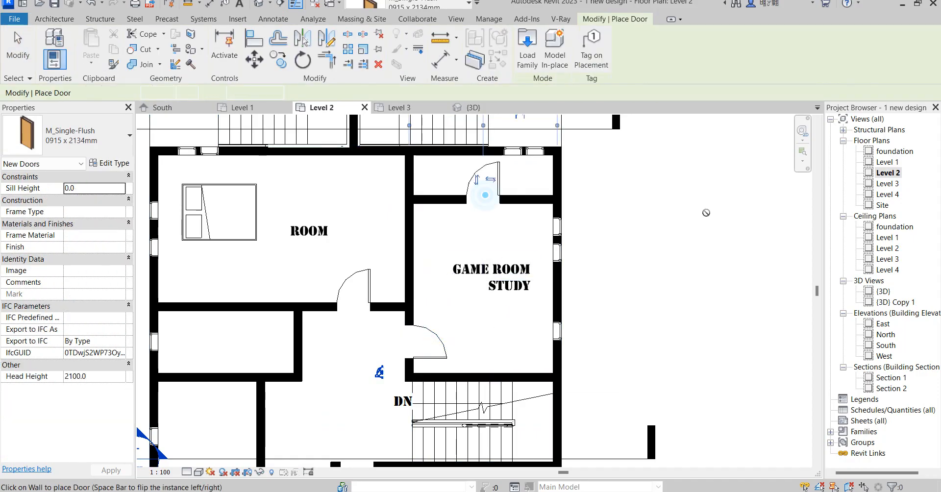
{"action": "key", "text": "Escape"}
{"action": "key", "text": "Escape"}
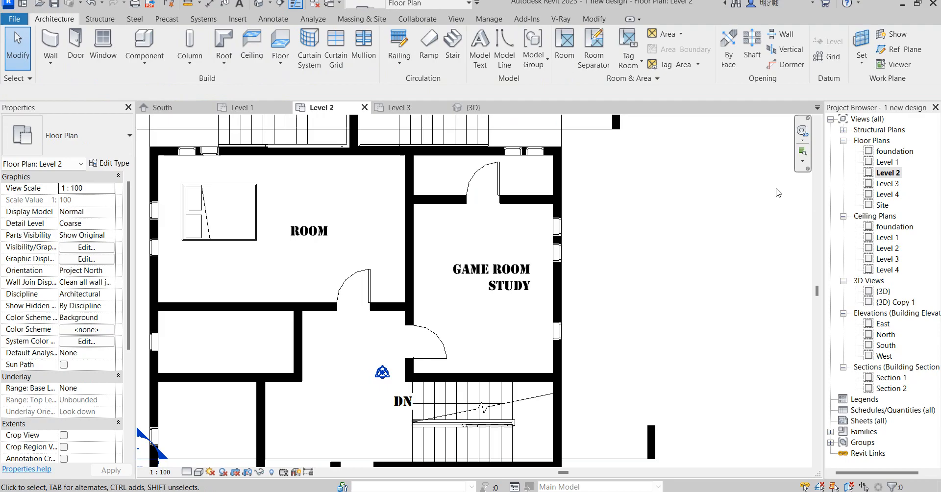
Step: On Level 3, place an M_Single-Flush 0915 x 2134mm door in the wall between the hallway and the unfurnished room above the stairs
{"action": "double_click", "coordinate": [888, 183]}
{"action": "scroll", "coordinate": [443, 285], "scroll_direction": "up", "scroll_amount": 2}
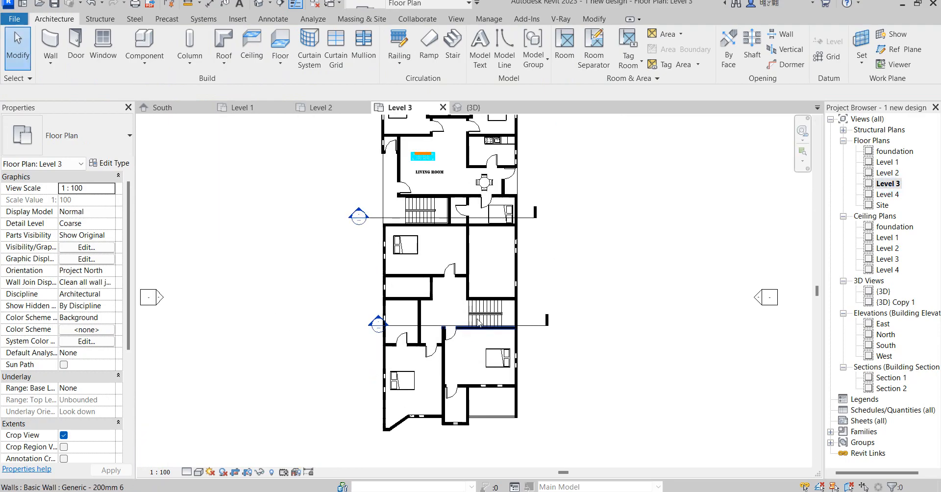
{"action": "scroll", "coordinate": [444, 285], "scroll_direction": "up", "scroll_amount": 3}
{"action": "left_click", "coordinate": [456, 260]}
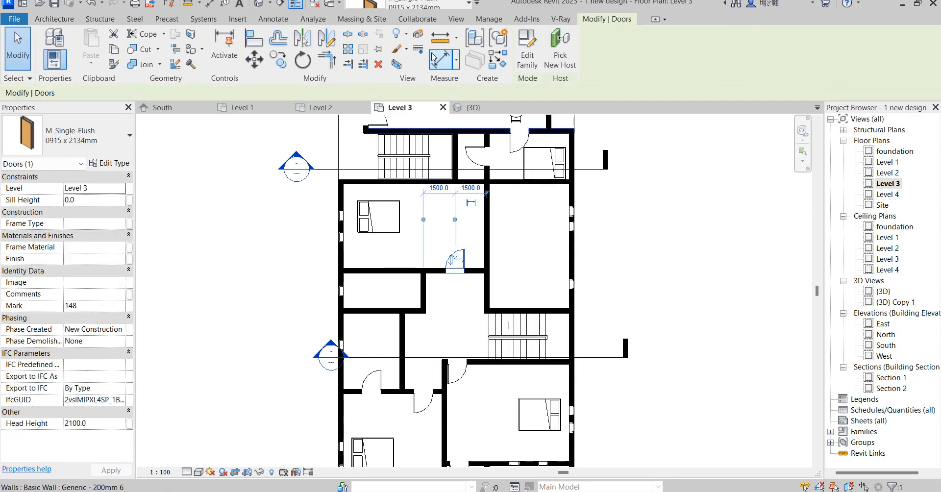
{"action": "left_click", "coordinate": [501, 60]}
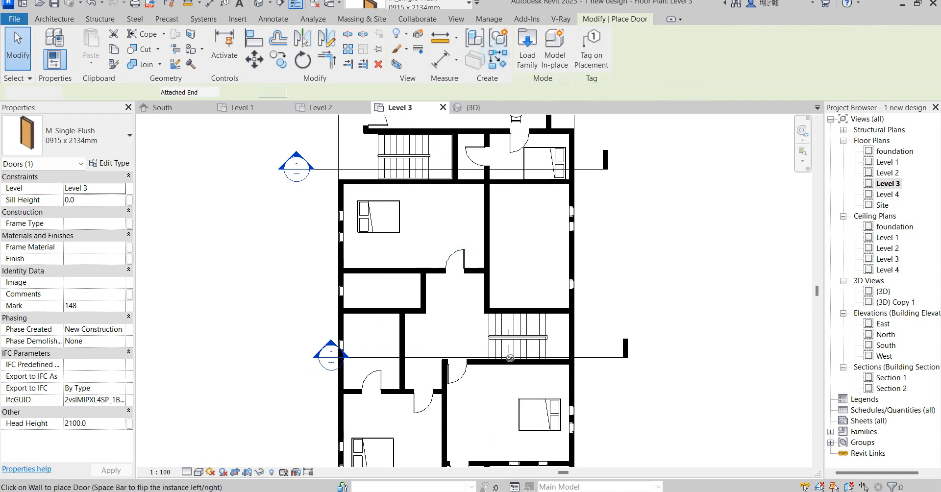
{"action": "left_click", "coordinate": [497, 57]}
{"action": "right_click", "coordinate": [522, 237]}
{"action": "left_click", "coordinate": [550, 246]}
{"action": "right_click", "coordinate": [532, 236]}
{"action": "left_click", "coordinate": [559, 243]}
{"action": "scroll", "coordinate": [534, 248], "scroll_direction": "down", "scroll_amount": 1}
{"action": "scroll", "coordinate": [492, 325], "scroll_direction": "up", "scroll_amount": 2}
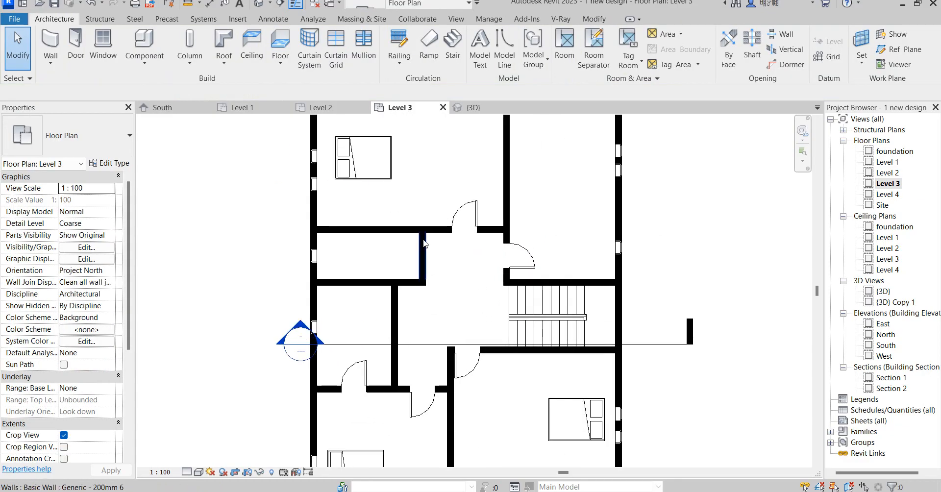
Step: Place a matching M_Bed-Box 1525 x 2007mm - Queen bed in the upper part of the empty room above the stairs
{"action": "left_click", "coordinate": [364, 158]}
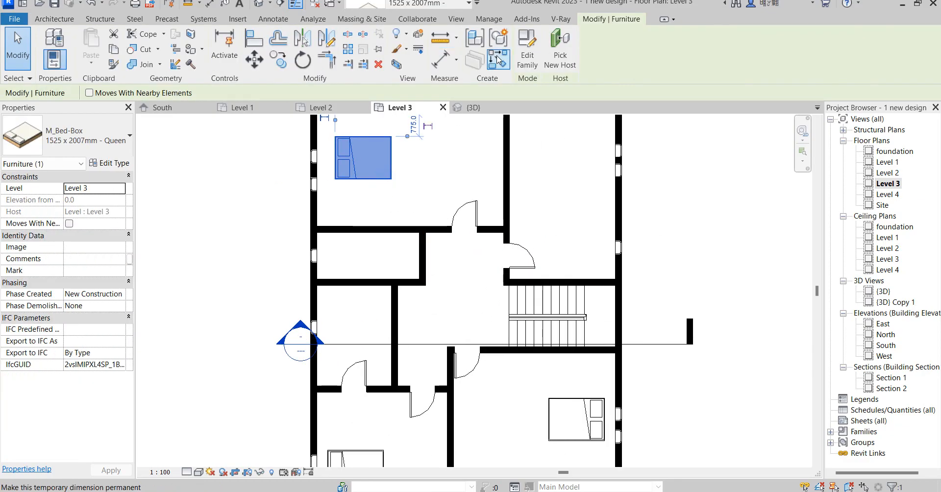
{"action": "left_click", "coordinate": [497, 59]}
{"action": "left_click", "coordinate": [561, 174]}
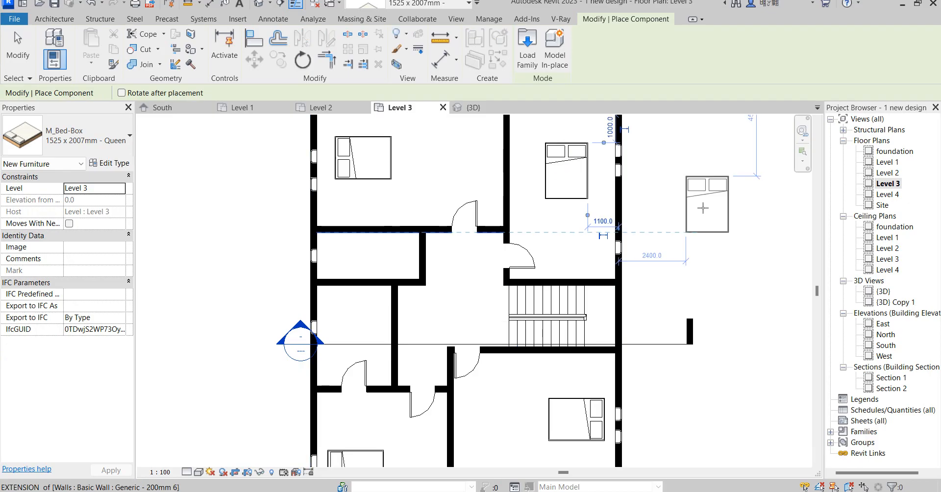
{"action": "scroll", "coordinate": [554, 212], "scroll_direction": "down", "scroll_amount": 2}
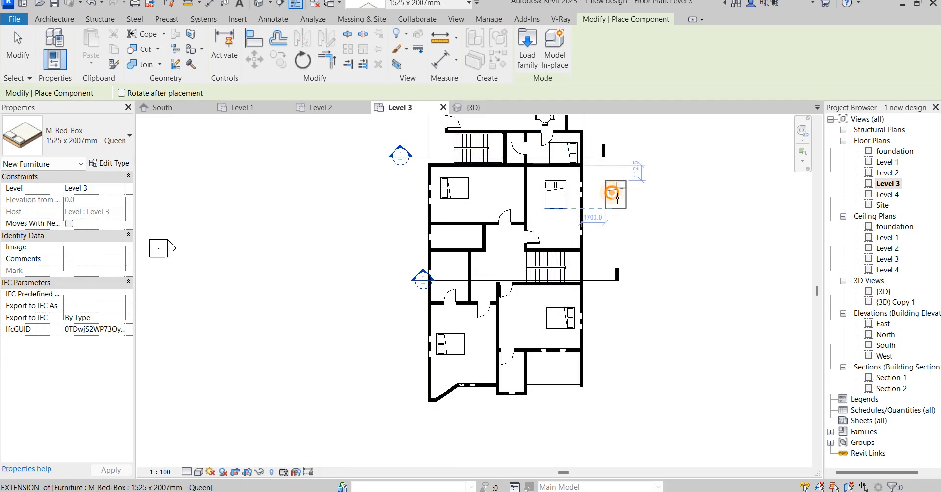
{"action": "right_click", "coordinate": [613, 195]}
{"action": "left_click", "coordinate": [645, 201]}
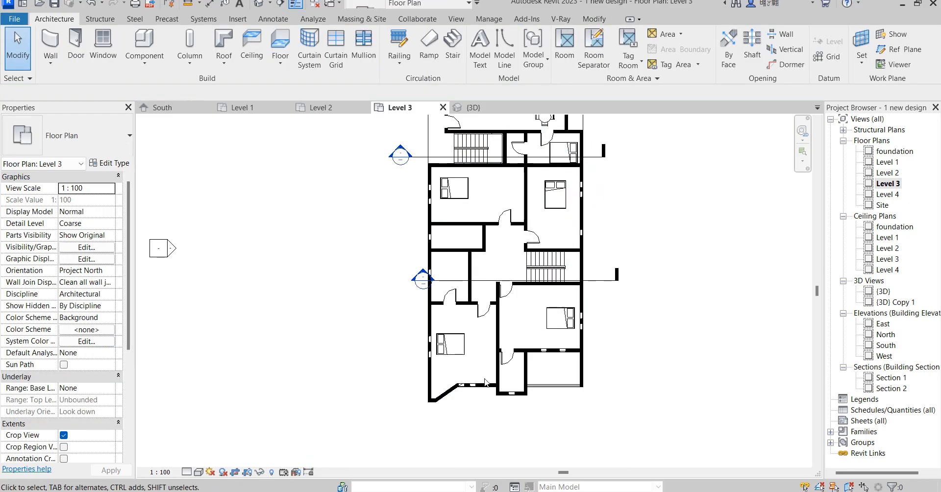
Step: Place a matching single-flush door in the wall between the upper bedroom and the small room below it, opening into the small room
{"action": "scroll", "coordinate": [468, 335], "scroll_direction": "up", "scroll_amount": 1}
{"action": "scroll", "coordinate": [473, 320], "scroll_direction": "up", "scroll_amount": 3}
{"action": "scroll", "coordinate": [431, 288], "scroll_direction": "down", "scroll_amount": 5}
{"action": "scroll", "coordinate": [440, 221], "scroll_direction": "up", "scroll_amount": 4}
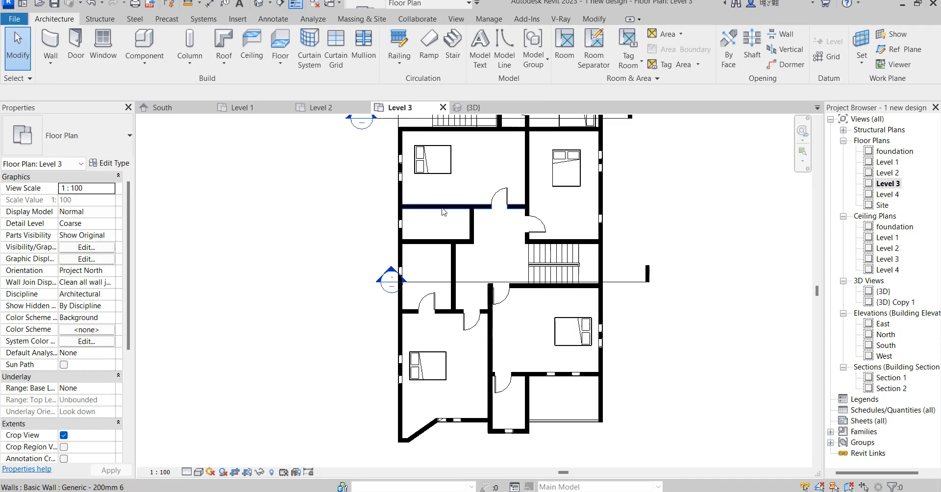
{"action": "left_click", "coordinate": [513, 189]}
{"action": "key", "text": "c"}
{"action": "key", "text": "s"}
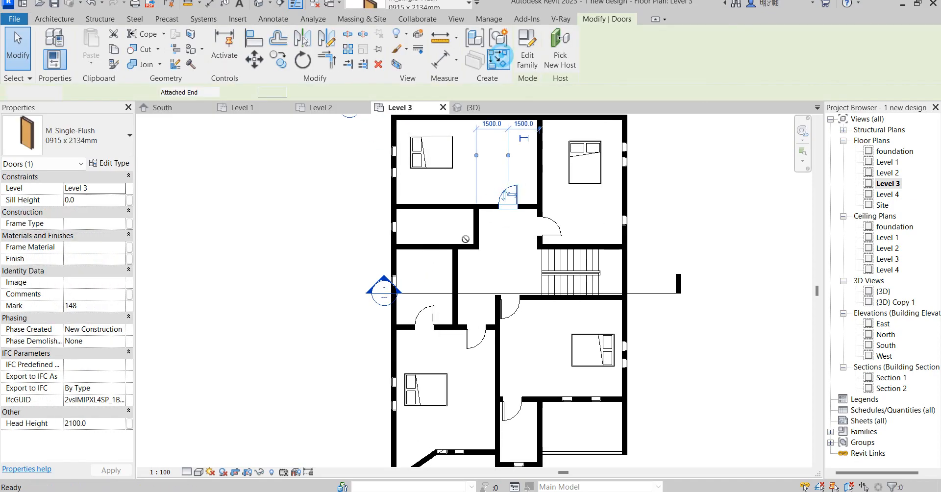
{"action": "left_click", "coordinate": [441, 213]}
{"action": "right_click", "coordinate": [480, 170]}
{"action": "left_click", "coordinate": [512, 179]}
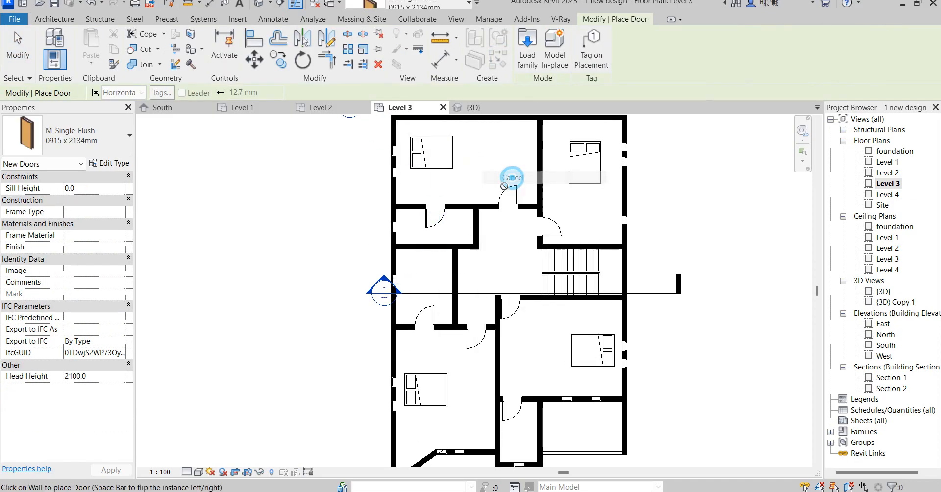
{"action": "scroll", "coordinate": [610, 204], "scroll_direction": "down", "scroll_amount": 4}
{"action": "right_click", "coordinate": [610, 204]}
{"action": "left_click", "coordinate": [633, 206]}
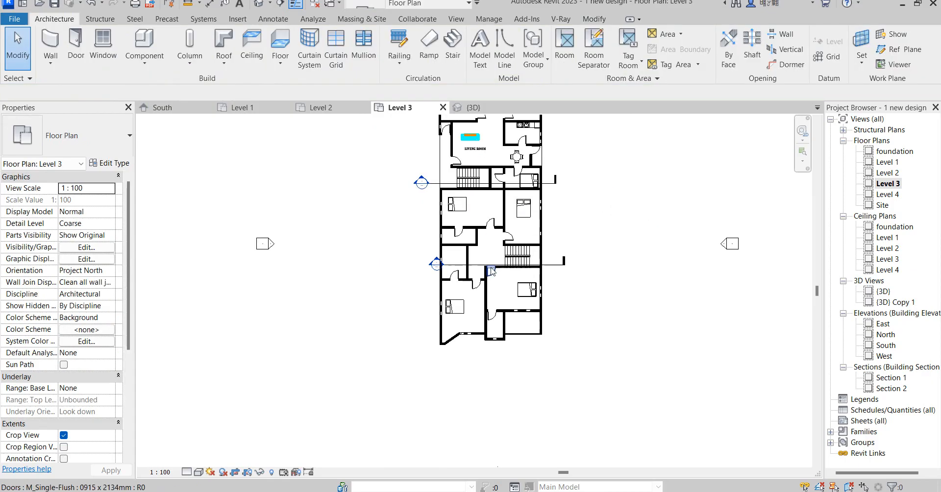
Step: Open the {3D} view and examine the top-floor rooms, front balconies and overall building form
{"action": "scroll", "coordinate": [524, 238], "scroll_direction": "up", "scroll_amount": 3}
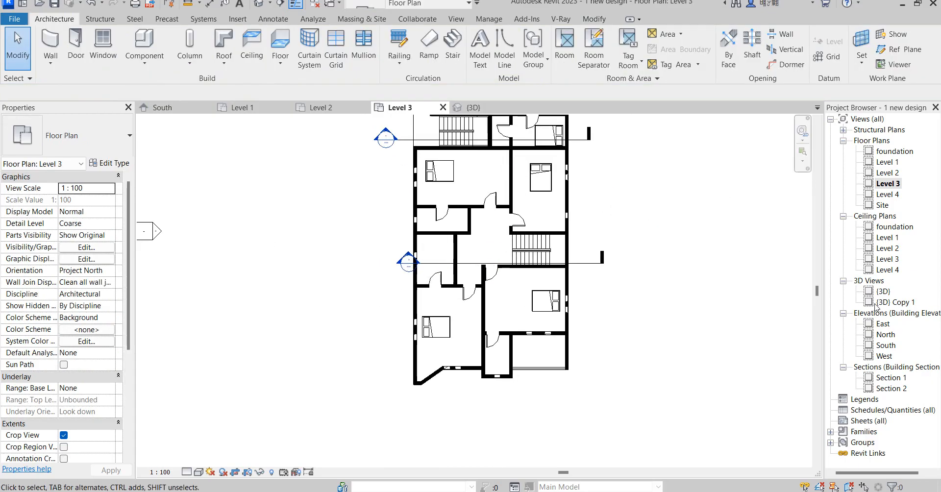
{"action": "double_click", "coordinate": [887, 292]}
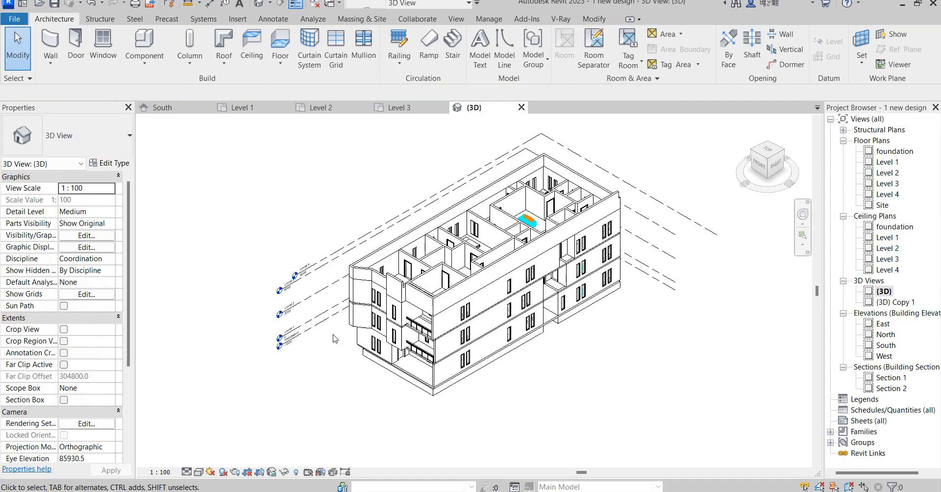
{"action": "scroll", "coordinate": [438, 343], "scroll_direction": "down", "scroll_amount": 3}
{"action": "scroll", "coordinate": [400, 265], "scroll_direction": "up", "scroll_amount": 3}
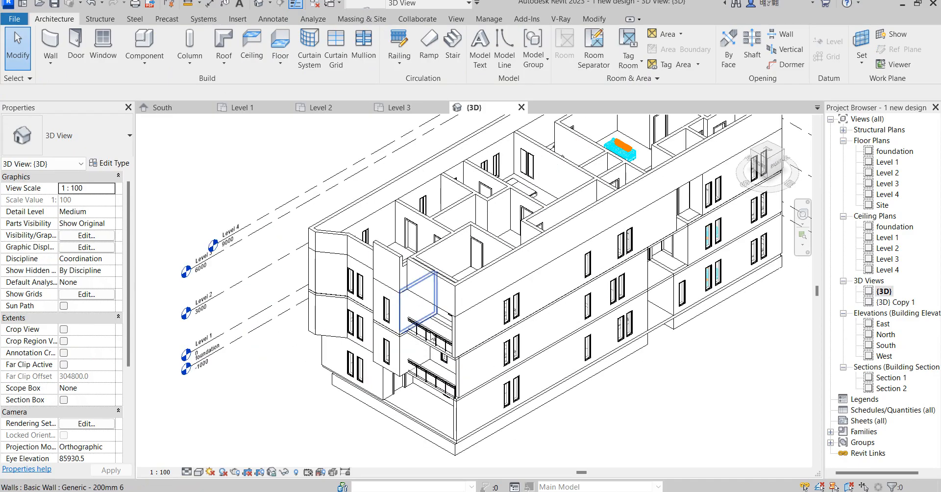
{"action": "scroll", "coordinate": [402, 264], "scroll_direction": "down", "scroll_amount": 2}
{"action": "scroll", "coordinate": [467, 340], "scroll_direction": "up", "scroll_amount": 3}
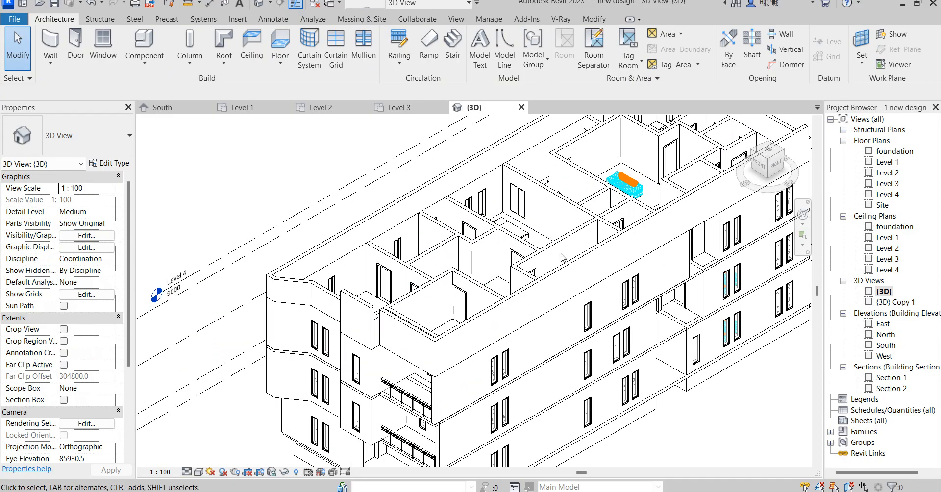
{"action": "scroll", "coordinate": [467, 341], "scroll_direction": "down", "scroll_amount": 3}
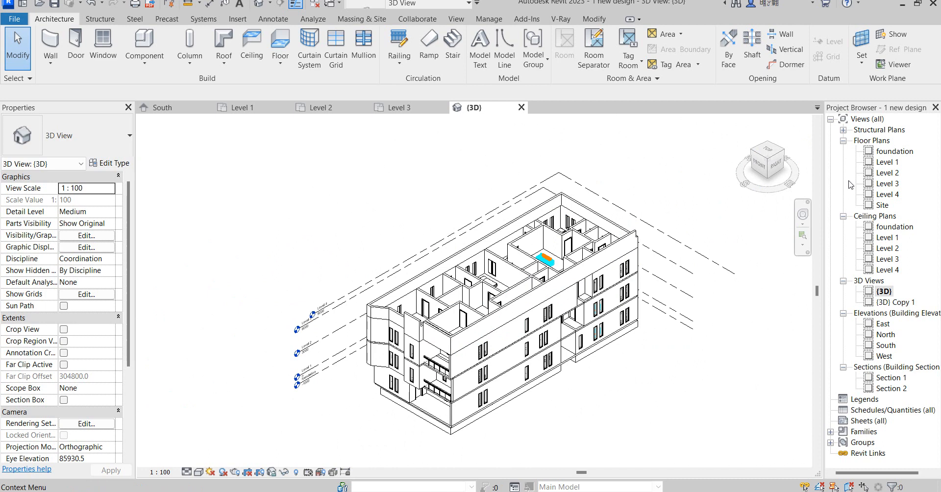
Step: On Level 4, start a Generic Roof - 300mm by footprint and sketch a rectangular boundary between opposite corners of the building's outer walls
{"action": "double_click", "coordinate": [887, 195]}
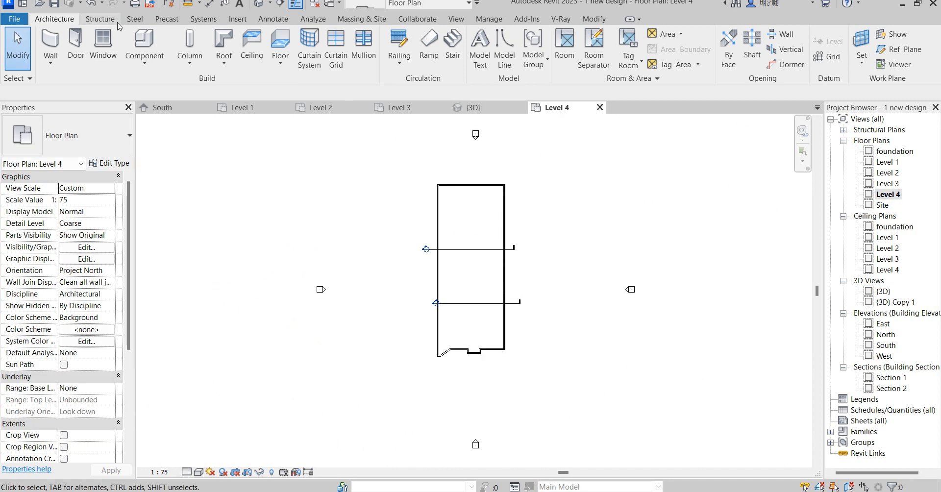
{"action": "left_click", "coordinate": [231, 73]}
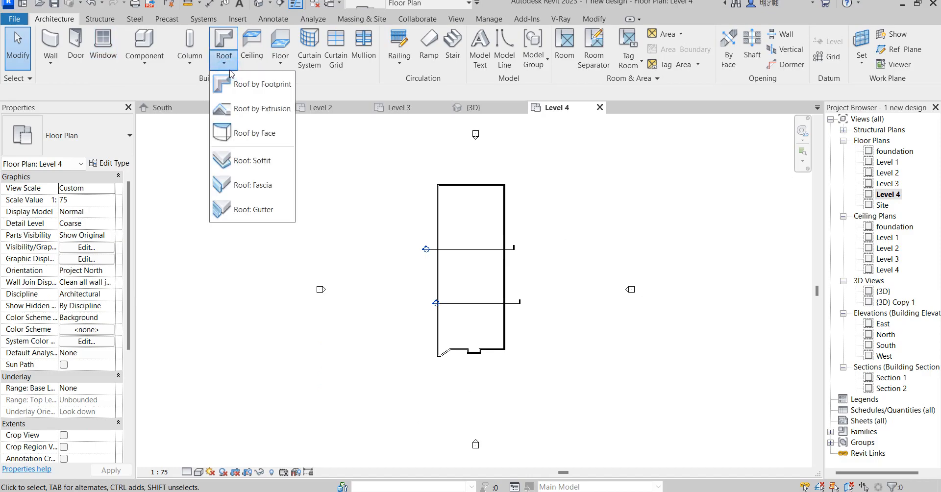
{"action": "left_click", "coordinate": [260, 85]}
{"action": "scroll", "coordinate": [494, 224], "scroll_direction": "up", "scroll_amount": 2}
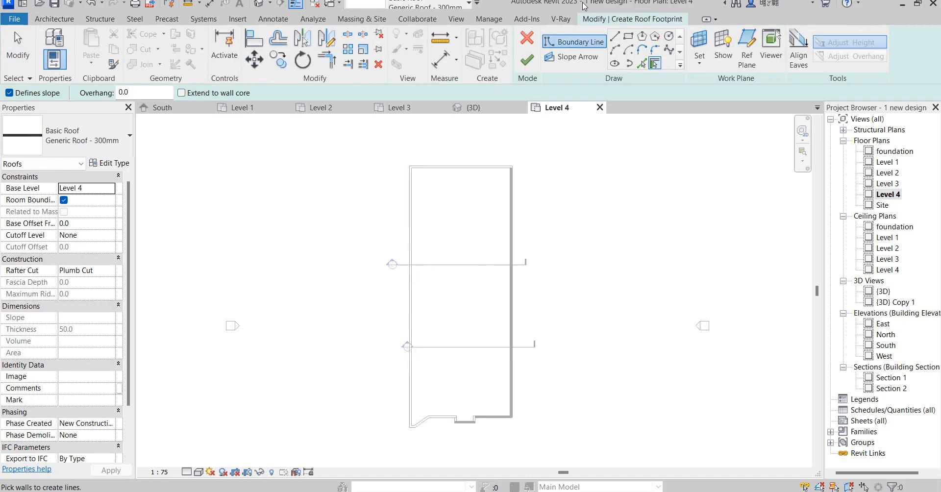
{"action": "left_click", "coordinate": [628, 38]}
{"action": "scroll", "coordinate": [512, 419], "scroll_direction": "up", "scroll_amount": 5}
{"action": "left_click", "coordinate": [510, 421]}
{"action": "scroll", "coordinate": [507, 427], "scroll_direction": "down", "scroll_amount": 5}
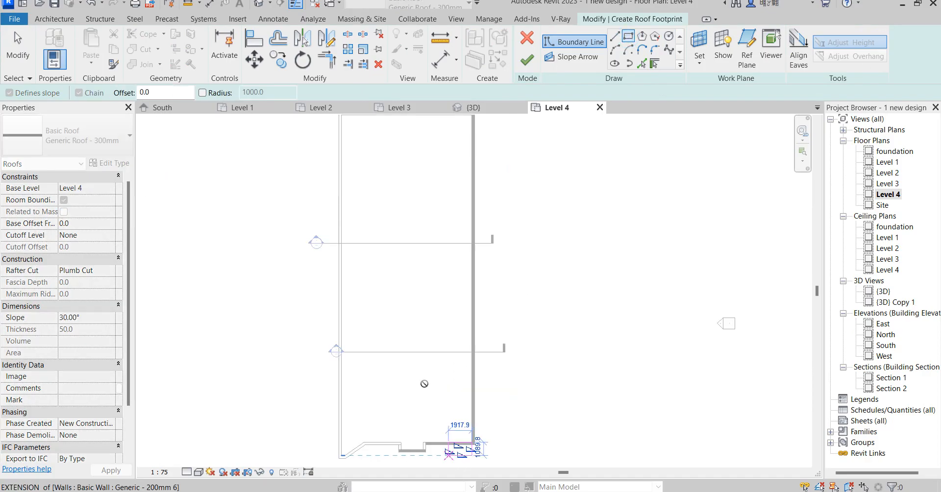
{"action": "scroll", "coordinate": [428, 219], "scroll_direction": "up", "scroll_amount": 4}
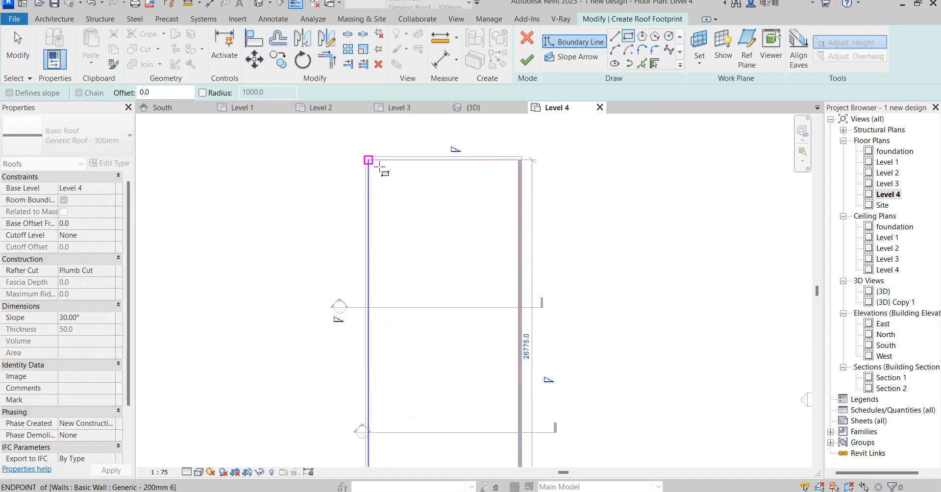
{"action": "left_click", "coordinate": [374, 161]}
{"action": "right_click", "coordinate": [464, 210]}
{"action": "left_click", "coordinate": [506, 218]}
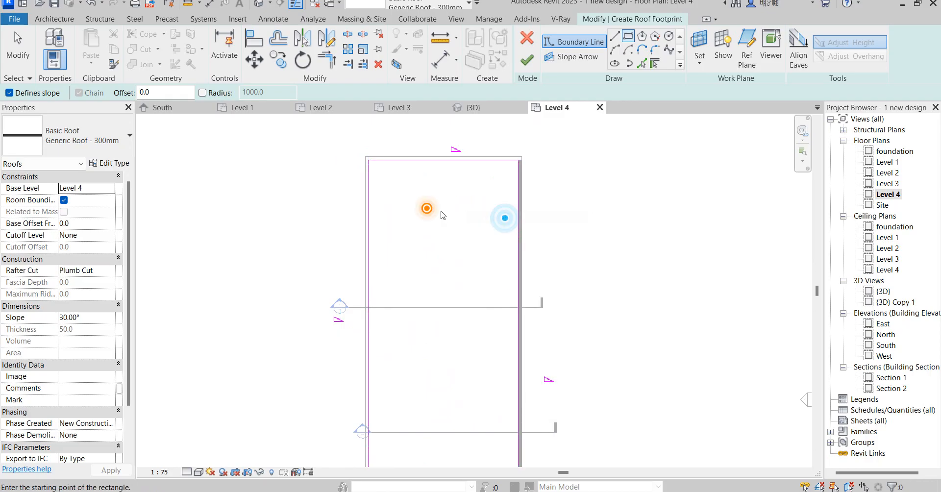
{"action": "right_click", "coordinate": [427, 210]}
{"action": "left_click", "coordinate": [472, 216]}
Step: Move the roof boundary's long side outward past the thick side wall and set its distance from the wall to 600 mm
{"action": "left_click", "coordinate": [520, 248]}
{"action": "left_click_drag", "start_coordinate": [525, 284], "coordinate": [535, 296]}
{"action": "scroll", "coordinate": [546, 233], "scroll_direction": "up", "scroll_amount": 2}
{"action": "scroll", "coordinate": [482, 249], "scroll_direction": "down", "scroll_amount": 3}
{"action": "middle_click_drag", "start_coordinate": [499, 453], "coordinate": [478, 308]}
{"action": "scroll", "coordinate": [474, 312], "scroll_direction": "down", "scroll_amount": 2}
{"action": "scroll", "coordinate": [466, 318], "scroll_direction": "up", "scroll_amount": 5}
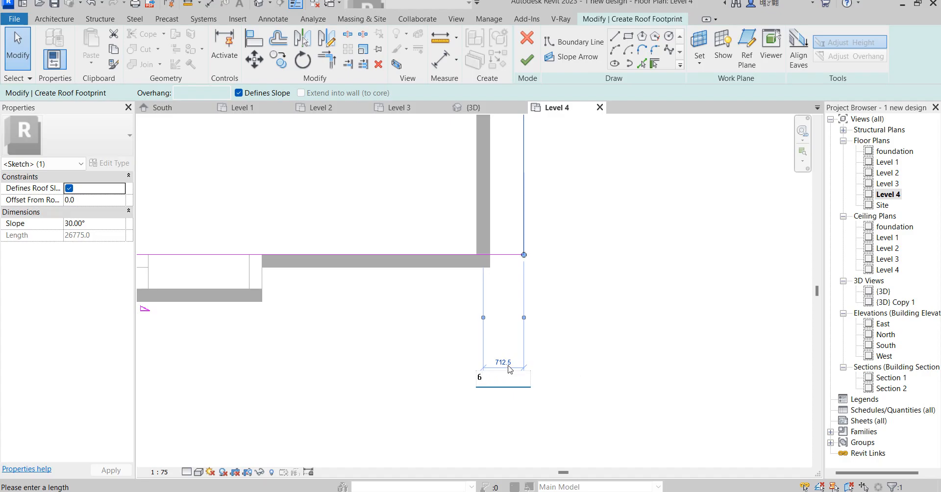
{"action": "key", "text": "Return"}
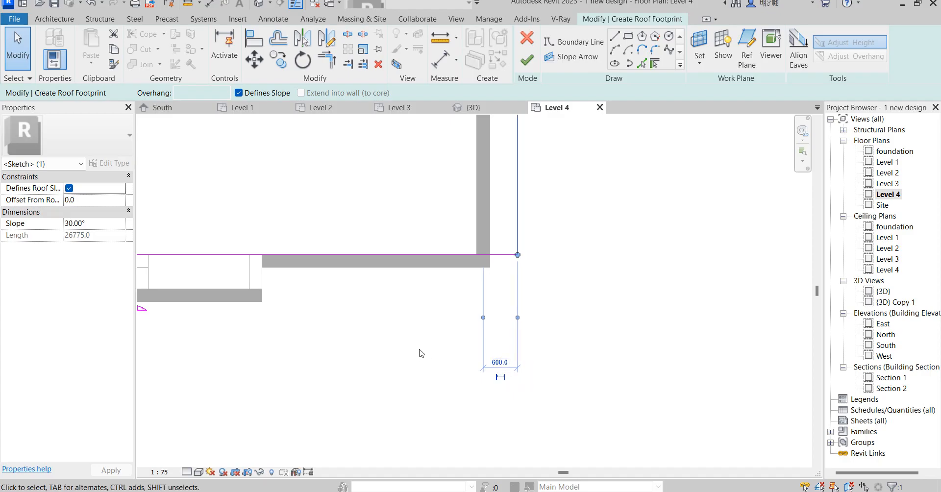
Step: Draw three roof boundary lines around the small bay projecting from the front wall, and split the front boundary line within the bay
{"action": "scroll", "coordinate": [505, 368], "scroll_direction": "down", "scroll_amount": 3}
{"action": "scroll", "coordinate": [364, 336], "scroll_direction": "up", "scroll_amount": 2}
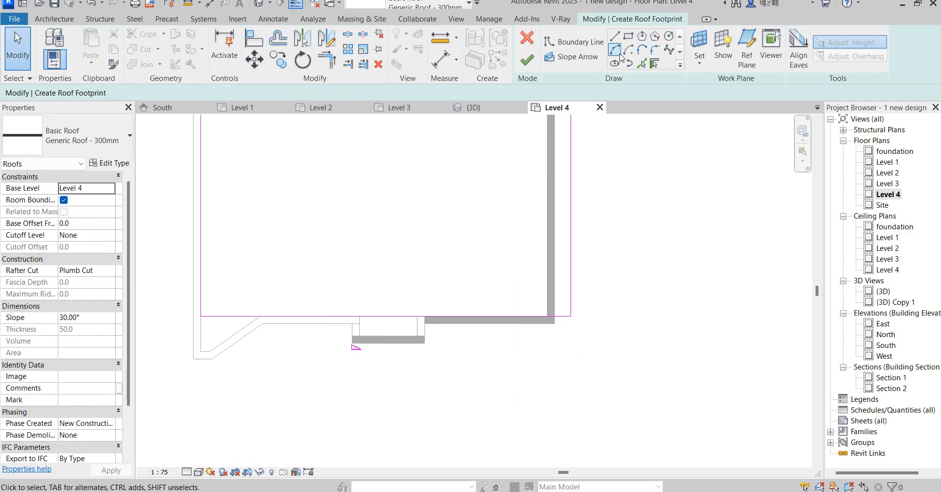
{"action": "scroll", "coordinate": [422, 329], "scroll_direction": "up", "scroll_amount": 3}
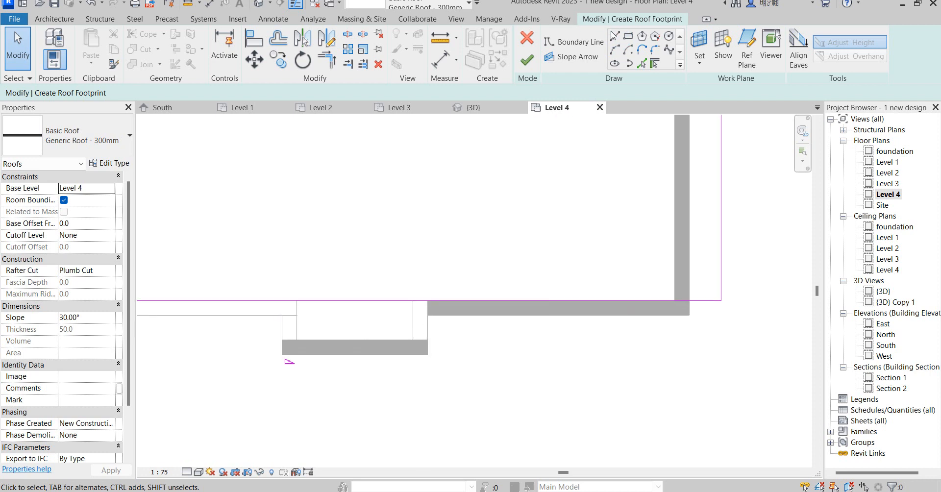
{"action": "left_click", "coordinate": [620, 36]}
{"action": "left_click", "coordinate": [413, 301]}
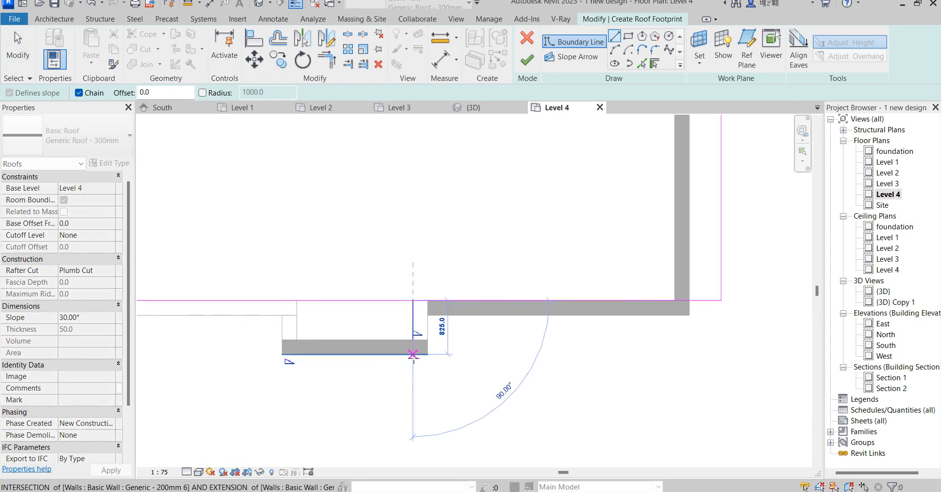
{"action": "left_click", "coordinate": [413, 339]}
{"action": "left_click", "coordinate": [297, 340]}
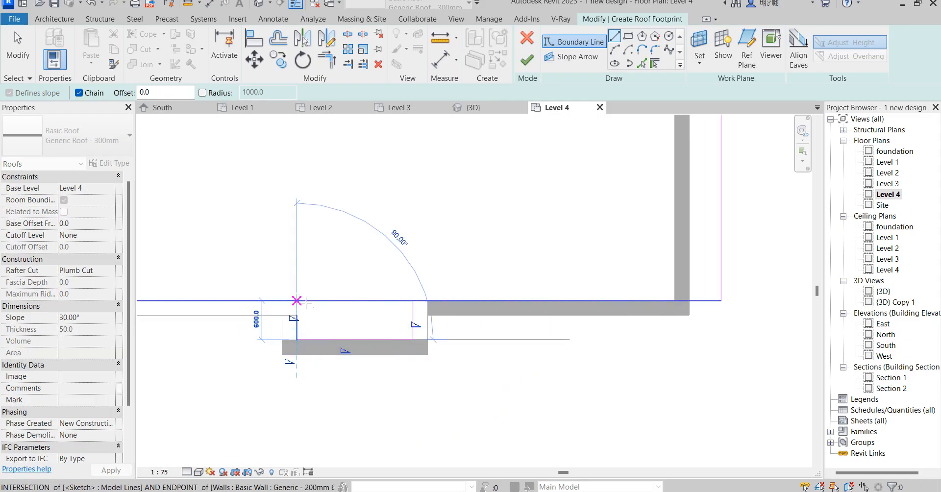
{"action": "left_click", "coordinate": [297, 300]}
{"action": "left_click", "coordinate": [348, 33]}
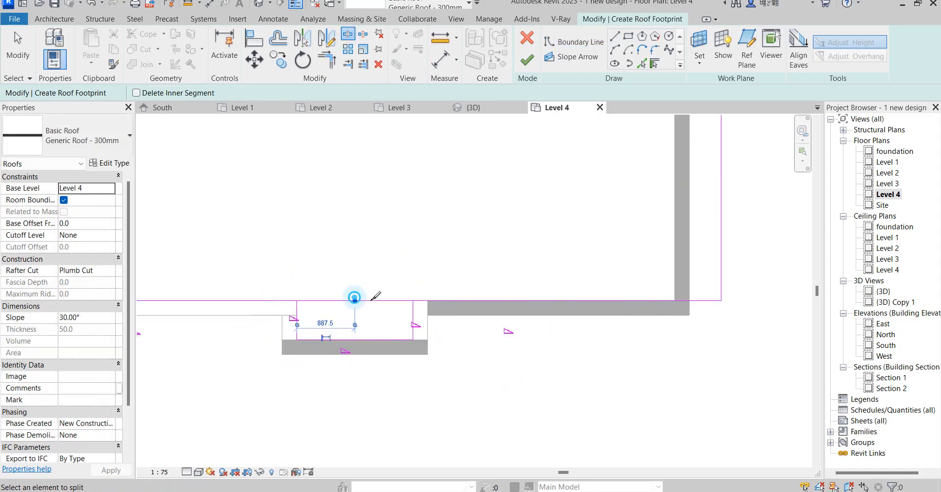
{"action": "left_click", "coordinate": [358, 301]}
Step: Draw roof boundary lines along the angled wall at the front corner and its short end wall, from the front boundary to the side boundary
{"action": "scroll", "coordinate": [612, 284], "scroll_direction": "down", "scroll_amount": 3}
{"action": "scroll", "coordinate": [433, 220], "scroll_direction": "up", "scroll_amount": 2}
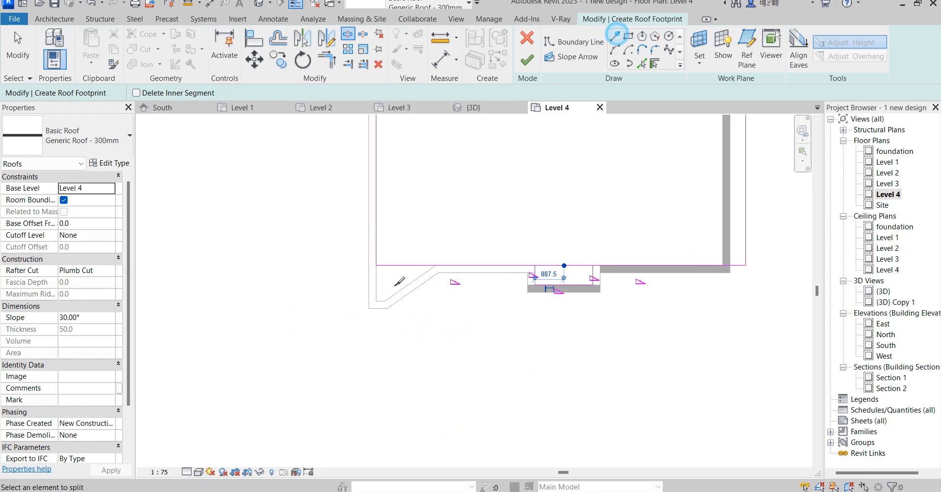
{"action": "scroll", "coordinate": [439, 252], "scroll_direction": "up", "scroll_amount": 2}
{"action": "left_click", "coordinate": [616, 39]}
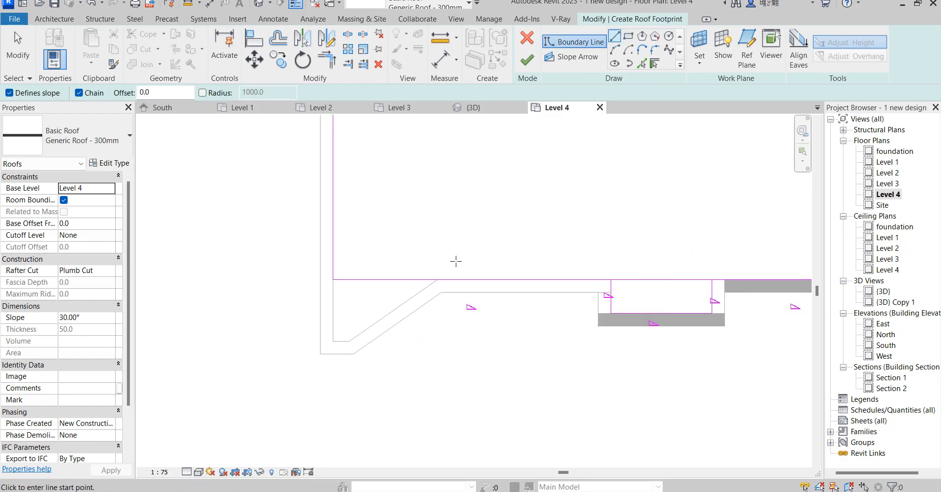
{"action": "left_click", "coordinate": [438, 280]}
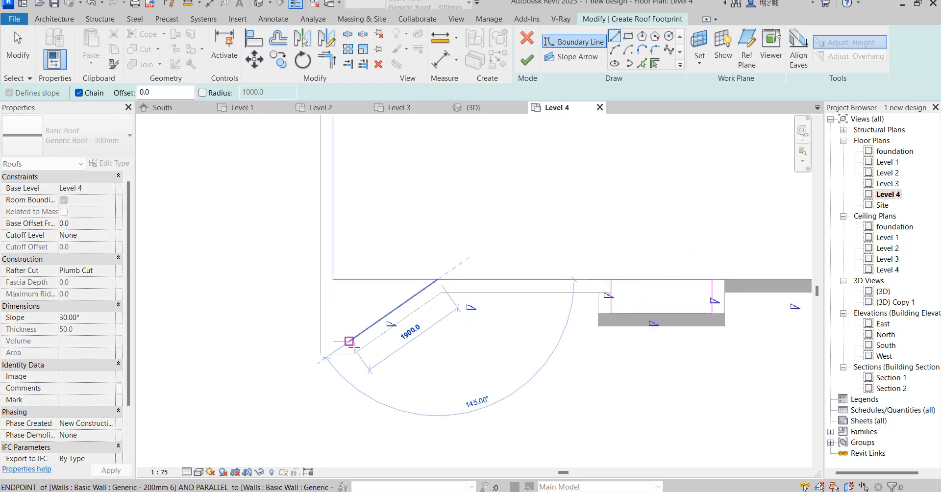
{"action": "left_click", "coordinate": [334, 342]}
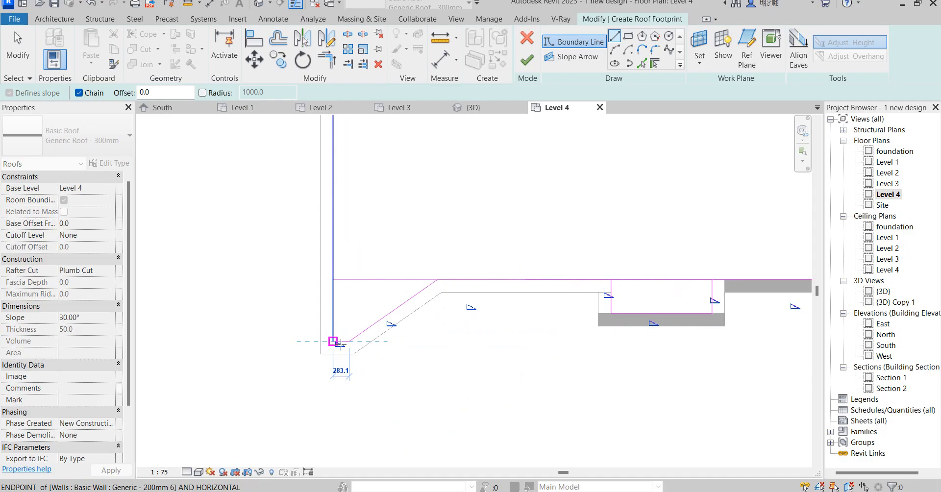
{"action": "right_click", "coordinate": [352, 291]}
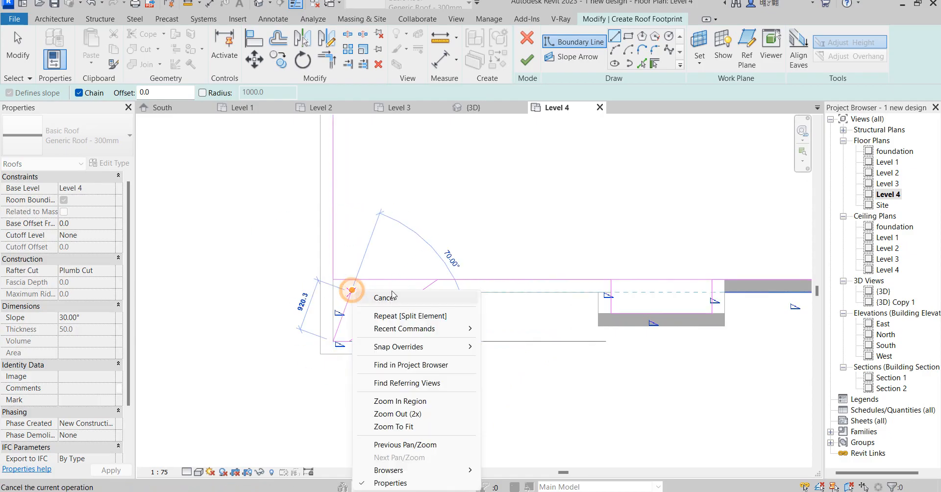
Step: Trim and extend the roof boundary at the angled front corner so the diagonal and short end lines join the front and side lines
{"action": "left_click", "coordinate": [333, 67]}
{"action": "left_click", "coordinate": [422, 291]}
{"action": "left_click", "coordinate": [459, 279]}
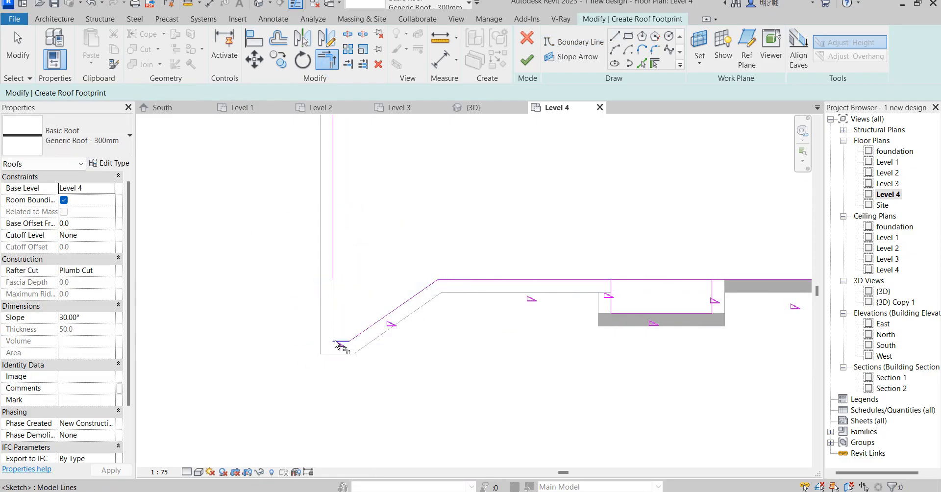
{"action": "left_click", "coordinate": [336, 256]}
Step: Trim the front roof boundary against both sides of the small bay so the outline follows the projection
{"action": "left_click", "coordinate": [594, 282]}
{"action": "left_click", "coordinate": [610, 297]}
{"action": "left_click", "coordinate": [712, 299]}
{"action": "left_click", "coordinate": [721, 280]}
{"action": "scroll", "coordinate": [410, 248], "scroll_direction": "down", "scroll_amount": 5}
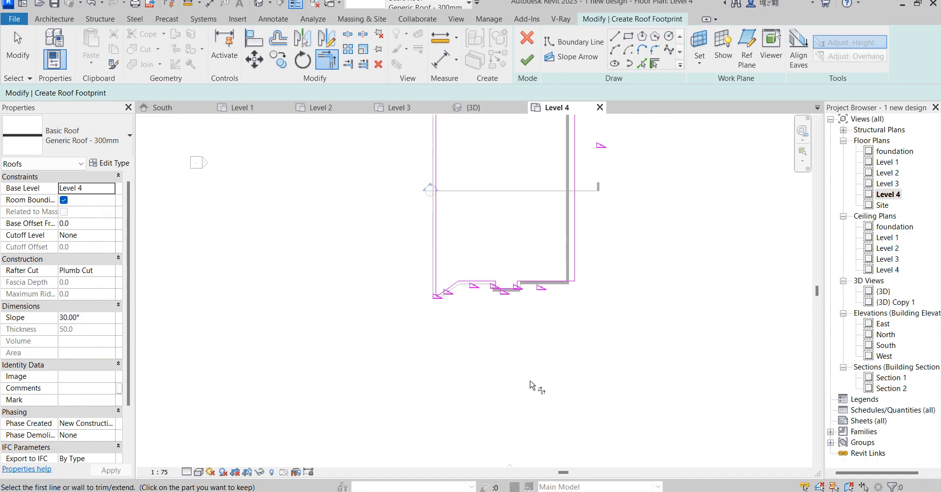
{"action": "scroll", "coordinate": [527, 385], "scroll_direction": "down", "scroll_amount": 3}
{"action": "right_click", "coordinate": [620, 225]}
{"action": "left_click", "coordinate": [638, 231]}
{"action": "right_click", "coordinate": [633, 213]}
{"action": "left_click", "coordinate": [640, 216]}
Step: Turn off Defines Slope for all roof boundary lines and turn it on only for the long line beyond the thick side wall
{"action": "mouse_move", "coordinate": [411, 148]}
{"action": "left_mouse_down"}
{"action": "mouse_move", "coordinate": [508, 349]}
{"action": "mouse_move", "coordinate": [578, 419]}
{"action": "left_mouse_up"}
{"action": "left_click", "coordinate": [239, 94]}
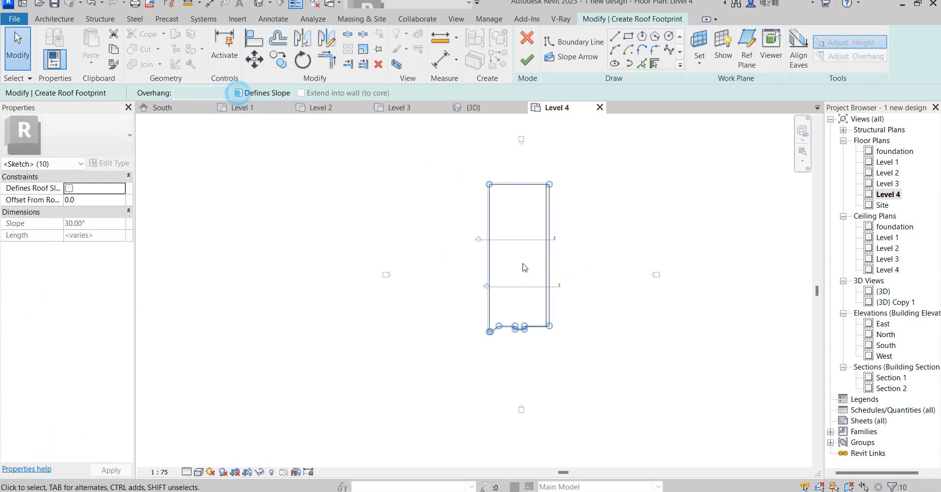
{"action": "scroll", "coordinate": [542, 311], "scroll_direction": "up", "scroll_amount": 2}
{"action": "left_click", "coordinate": [625, 237]}
{"action": "left_click", "coordinate": [551, 238]}
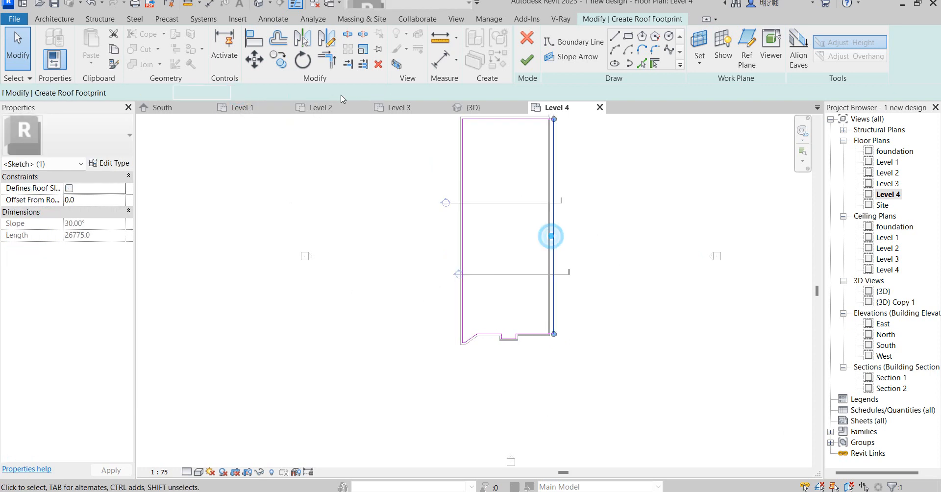
{"action": "left_click", "coordinate": [240, 94]}
{"action": "left_click", "coordinate": [284, 225]}
Step: Finish the roof footprint sketch without attaching the highlighted walls to the roof
{"action": "scroll", "coordinate": [607, 328], "scroll_direction": "down", "scroll_amount": 1}
{"action": "scroll", "coordinate": [573, 289], "scroll_direction": "down", "scroll_amount": 1}
{"action": "scroll", "coordinate": [540, 211], "scroll_direction": "up", "scroll_amount": 2}
{"action": "scroll", "coordinate": [569, 280], "scroll_direction": "down", "scroll_amount": 3}
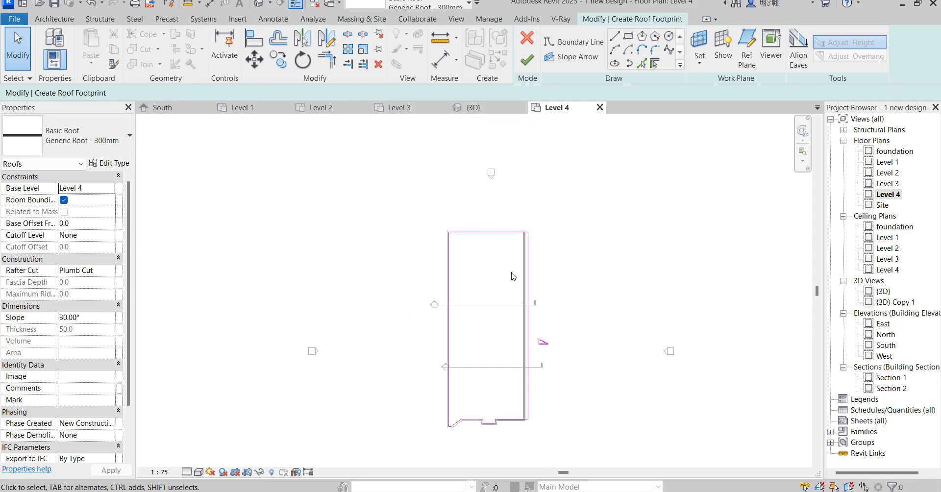
{"action": "scroll", "coordinate": [512, 425], "scroll_direction": "up", "scroll_amount": 1}
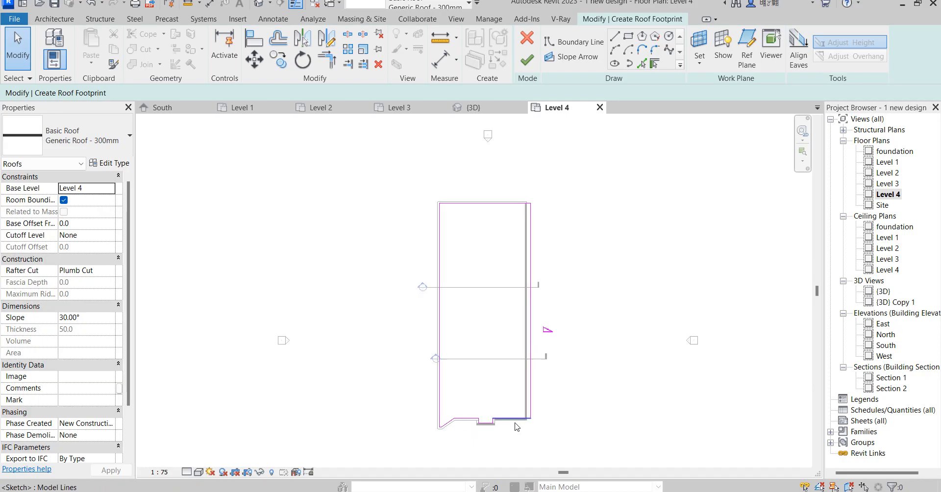
{"action": "left_click", "coordinate": [527, 61]}
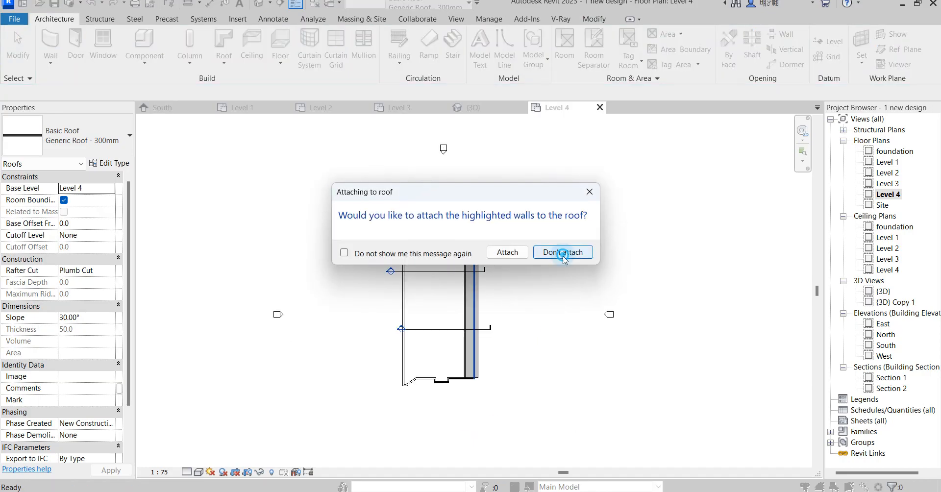
{"action": "left_click", "coordinate": [564, 253]}
Step: Open the {3D} view and set the new roof's slope to 3°
{"action": "double_click", "coordinate": [884, 293]}
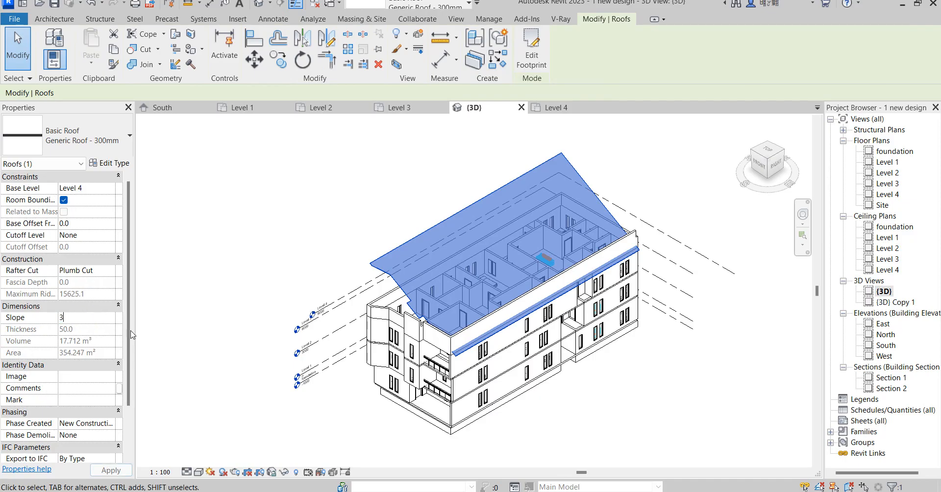
{"action": "left_click", "coordinate": [231, 260]}
{"action": "scroll", "coordinate": [479, 317], "scroll_direction": "up", "scroll_amount": 3}
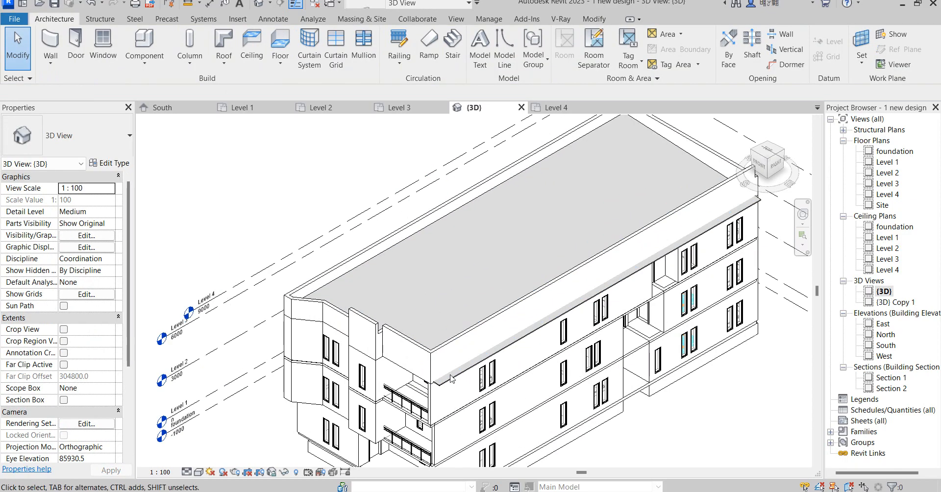
Step: Edit the roof's footprint on Level 1 and align its overhanging long boundary line with the outer face of the side wall
{"action": "left_click", "coordinate": [446, 373]}
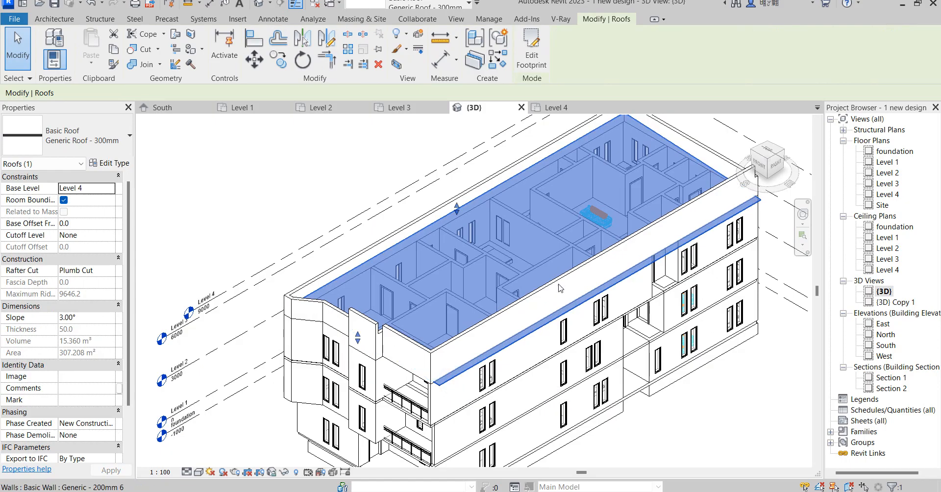
{"action": "scroll", "coordinate": [562, 281], "scroll_direction": "down", "scroll_amount": 3}
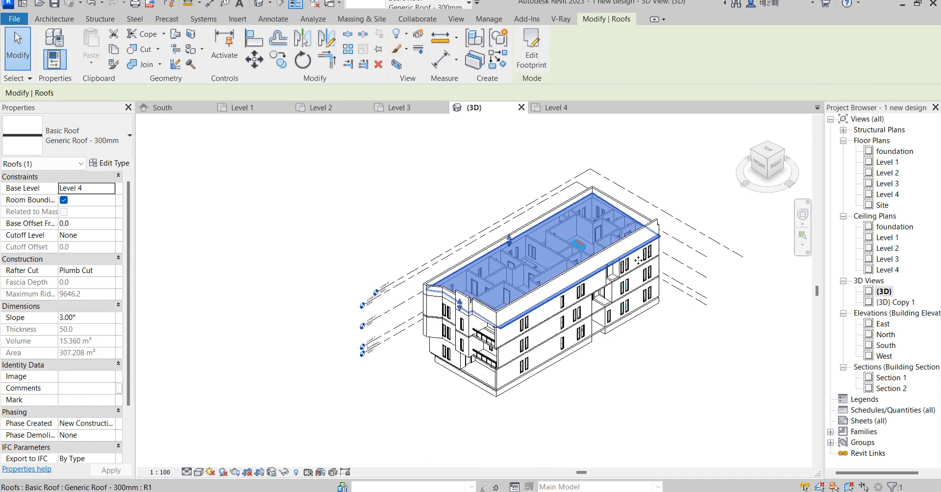
{"action": "scroll", "coordinate": [642, 260], "scroll_direction": "up", "scroll_amount": 2}
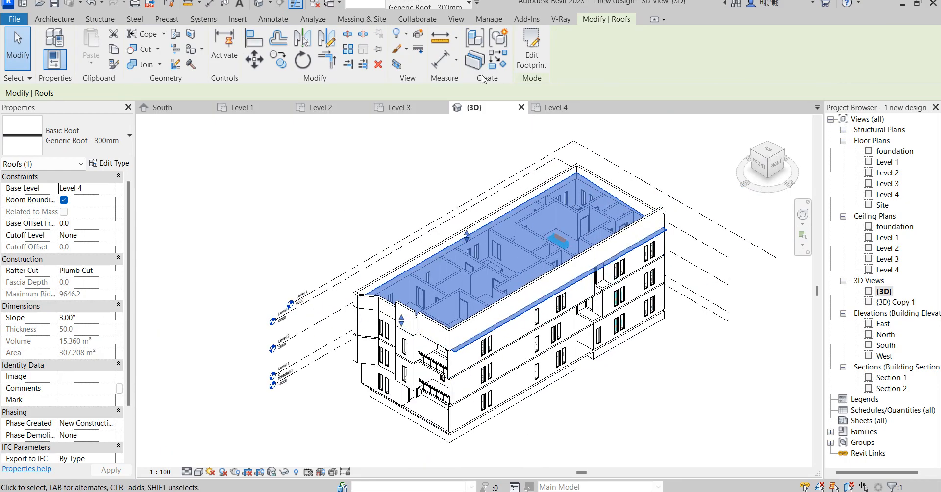
{"action": "left_click", "coordinate": [531, 49]}
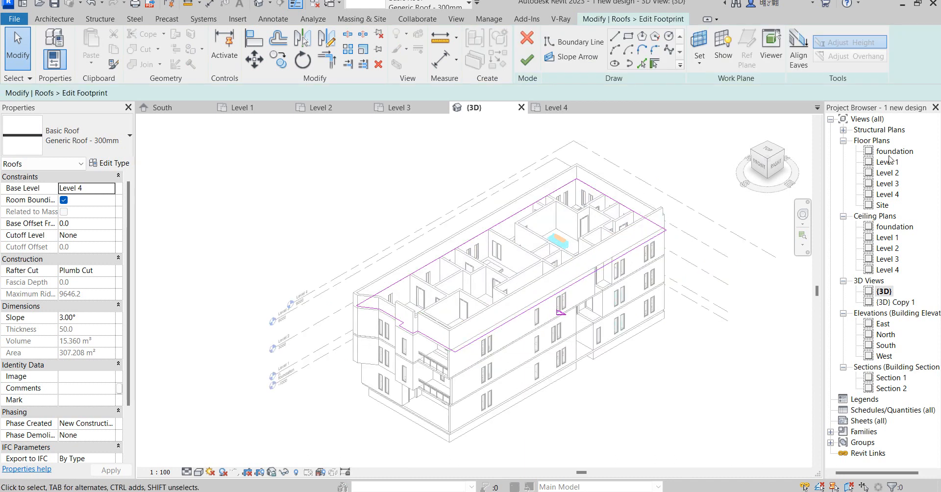
{"action": "double_click", "coordinate": [888, 163]}
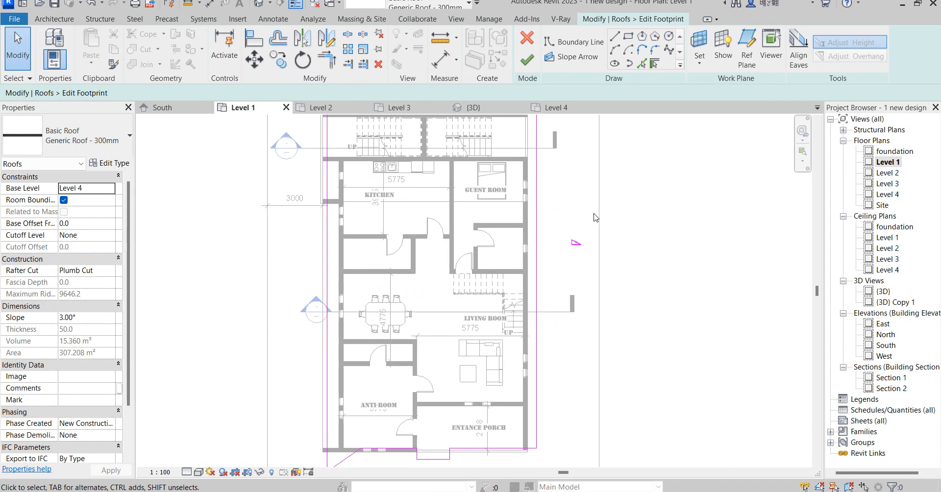
{"action": "left_click", "coordinate": [261, 39]}
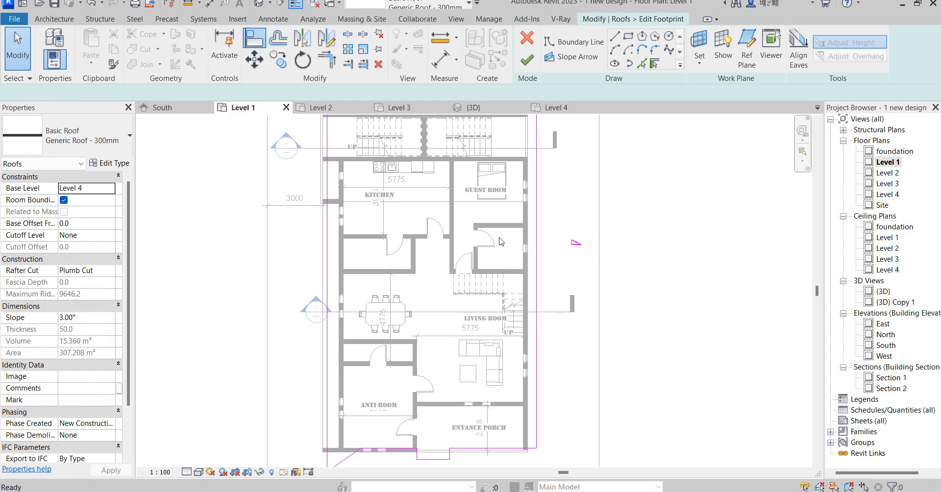
{"action": "left_click", "coordinate": [524, 235]}
{"action": "scroll", "coordinate": [555, 191], "scroll_direction": "down", "scroll_amount": 3}
{"action": "right_click", "coordinate": [382, 261]}
{"action": "left_click", "coordinate": [407, 270]}
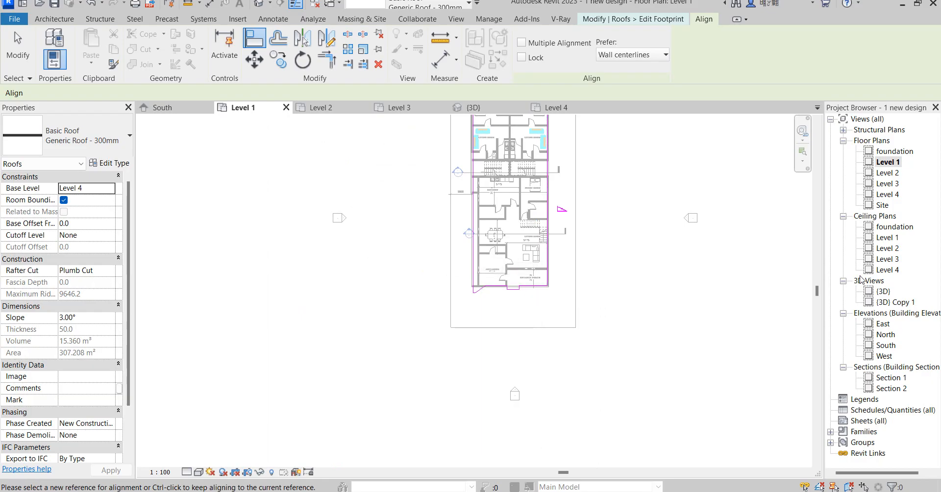
Step: Finish the roof footprint edit without attaching the walls, and return to the {3D} view with the roof deselected
{"action": "left_click", "coordinate": [885, 292]}
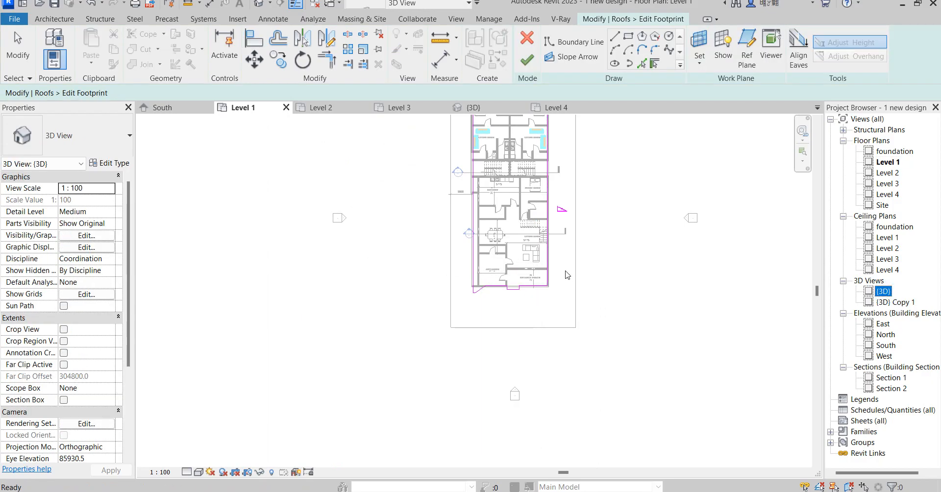
{"action": "left_click", "coordinate": [528, 57]}
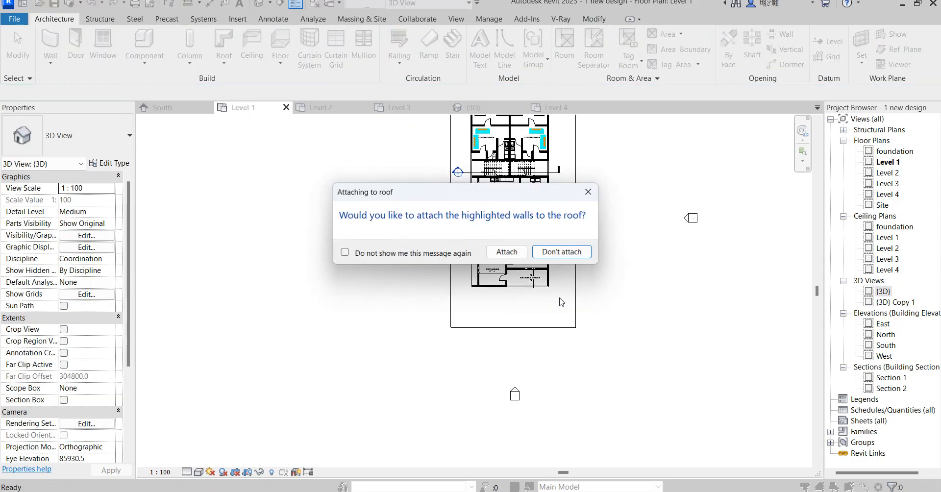
{"action": "left_click", "coordinate": [548, 251]}
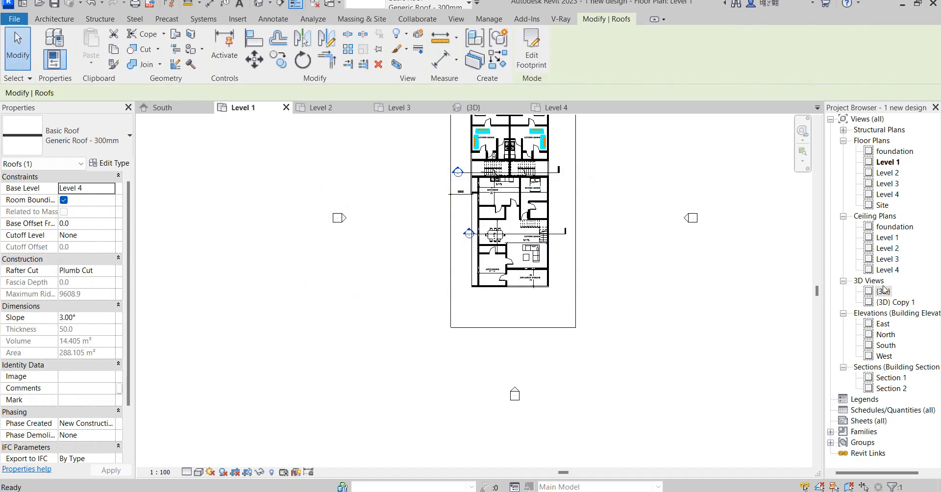
{"action": "double_click", "coordinate": [885, 291]}
{"action": "left_click", "coordinate": [613, 397]}
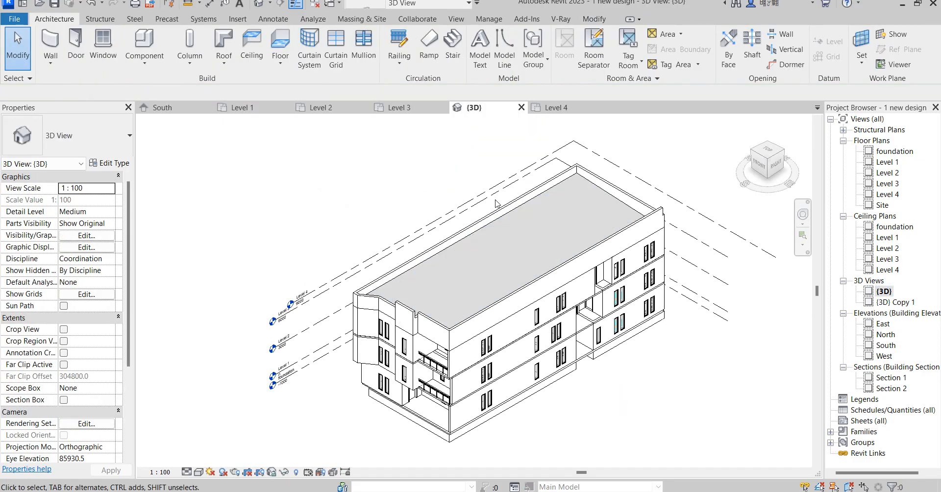
Step: Change the {3D} view's visual style to Realistic
{"action": "scroll", "coordinate": [491, 175], "scroll_direction": "down", "scroll_amount": 3}
{"action": "left_click", "coordinate": [200, 473]}
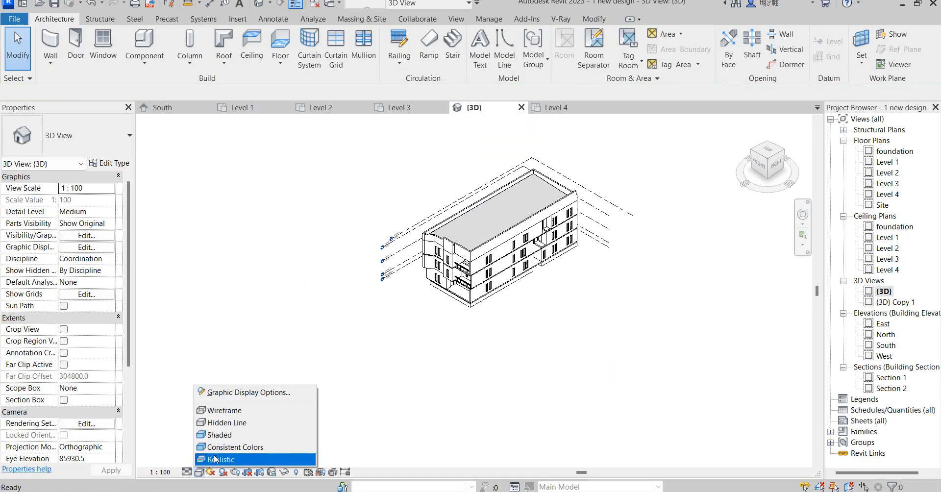
{"action": "left_click", "coordinate": [216, 460]}
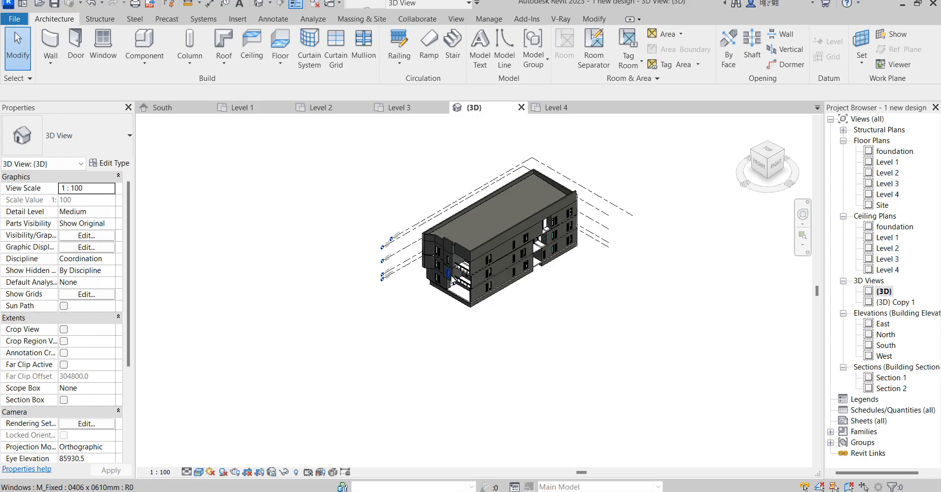
{"action": "scroll", "coordinate": [459, 249], "scroll_direction": "up", "scroll_amount": 5}
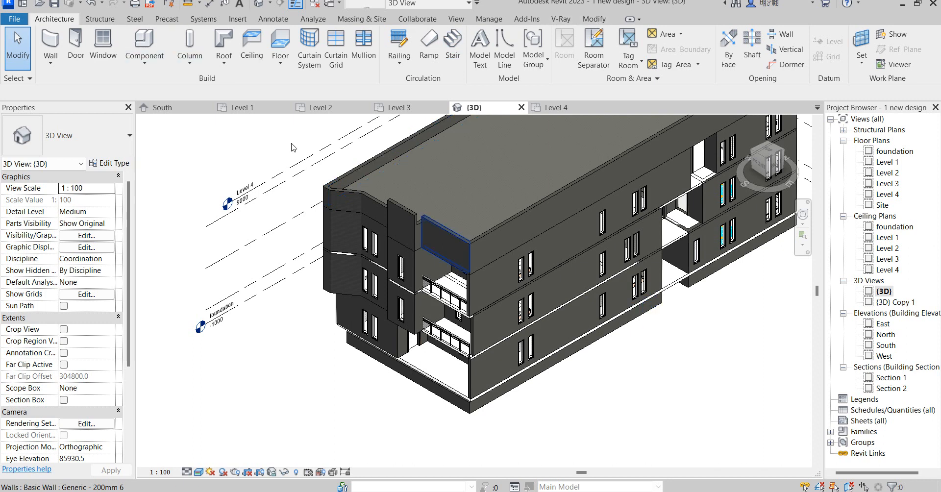
{"action": "left_click", "coordinate": [593, 18]}
{"action": "left_click", "coordinate": [332, 62]}
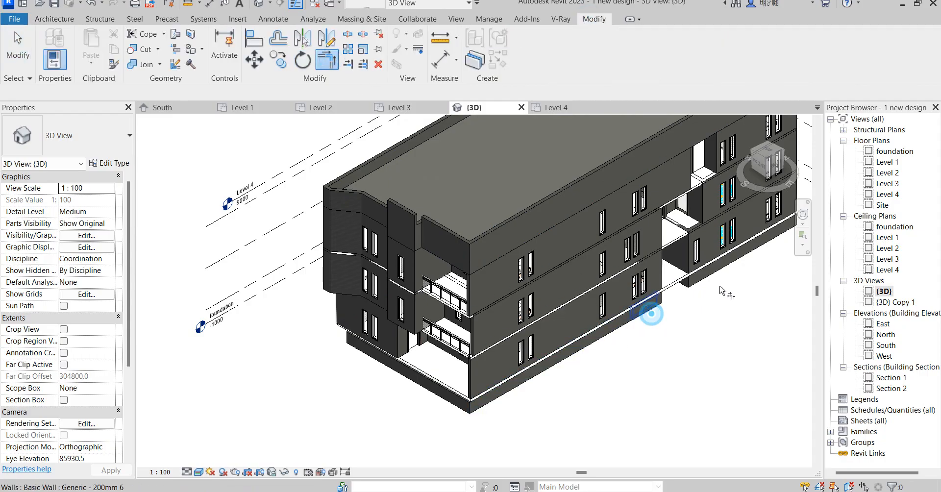
{"action": "scroll", "coordinate": [626, 380], "scroll_direction": "down", "scroll_amount": 3}
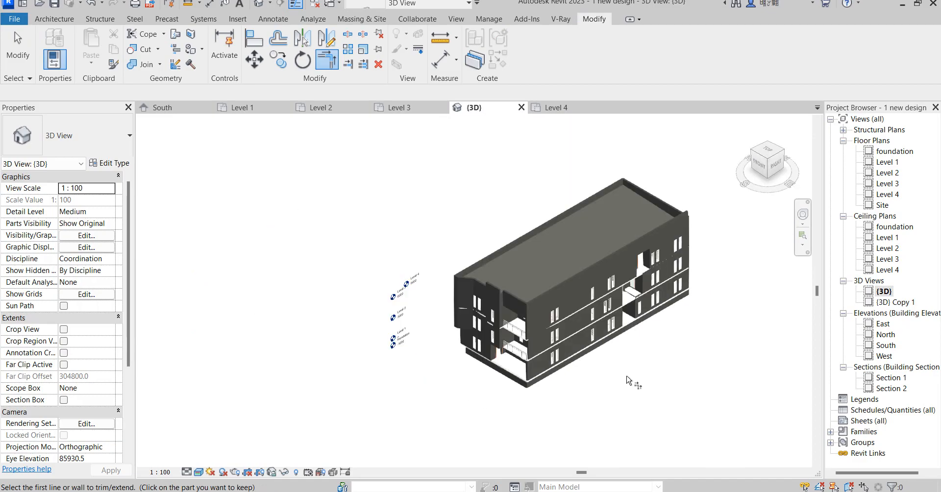
{"action": "key", "text": "Escape"}
Step: Change the structure layer material of the outer wall type Generic - 200mm 6 to Default Wall(6) and deselect the wall
{"action": "scroll", "coordinate": [675, 343], "scroll_direction": "up", "scroll_amount": 6}
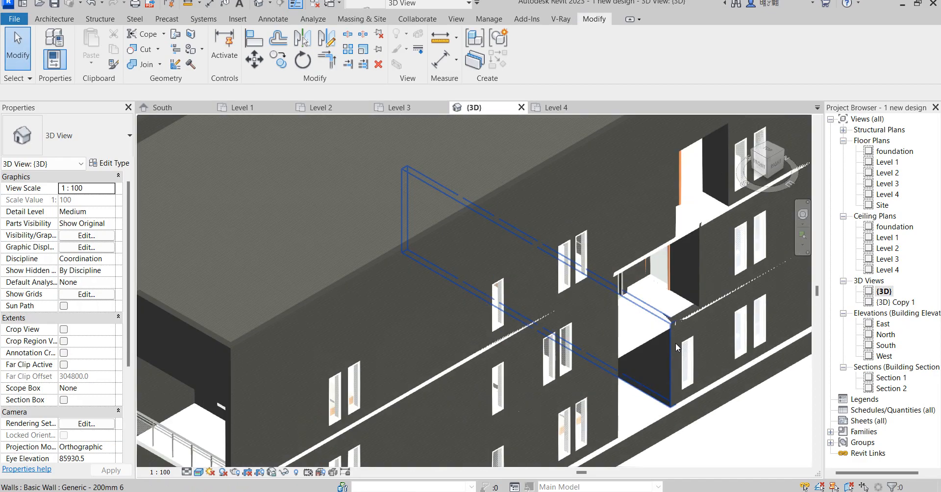
{"action": "scroll", "coordinate": [675, 343], "scroll_direction": "up", "scroll_amount": 4}
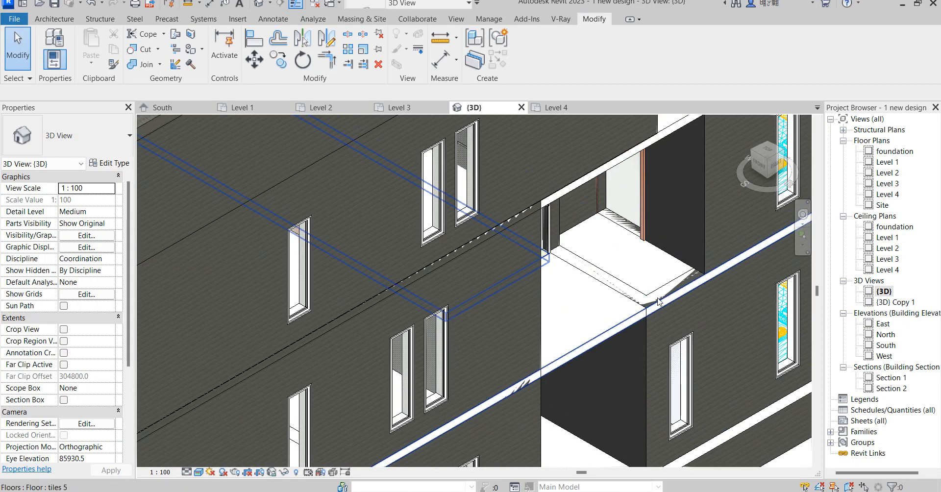
{"action": "scroll", "coordinate": [666, 305], "scroll_direction": "down", "scroll_amount": 8}
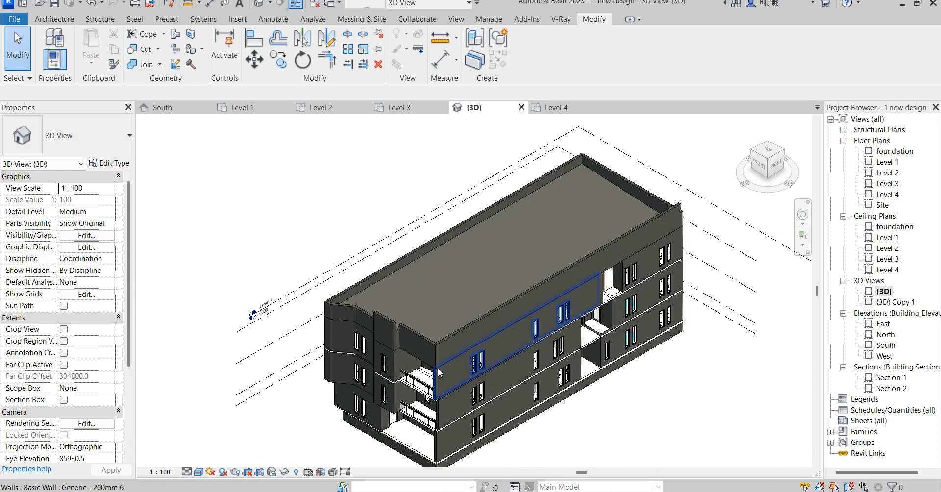
{"action": "left_click", "coordinate": [438, 368]}
{"action": "left_click", "coordinate": [120, 165]}
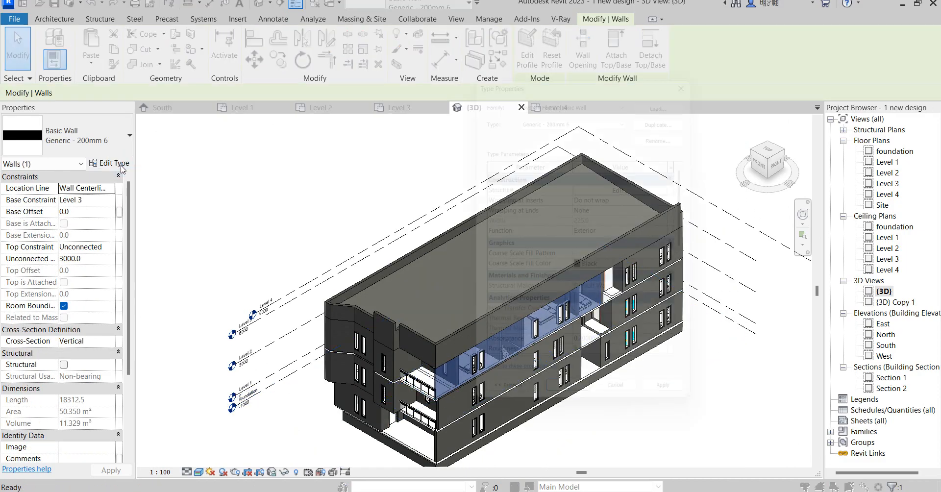
{"action": "left_click", "coordinate": [632, 185]}
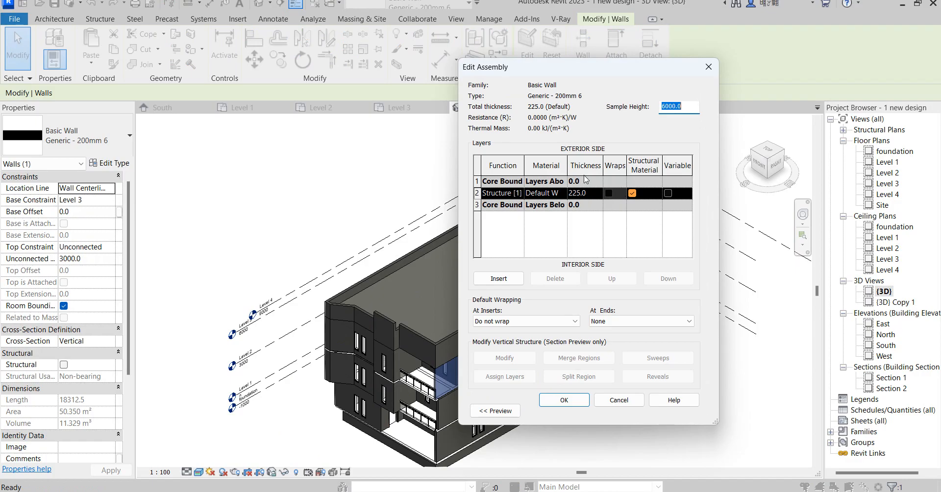
{"action": "left_click", "coordinate": [563, 193]}
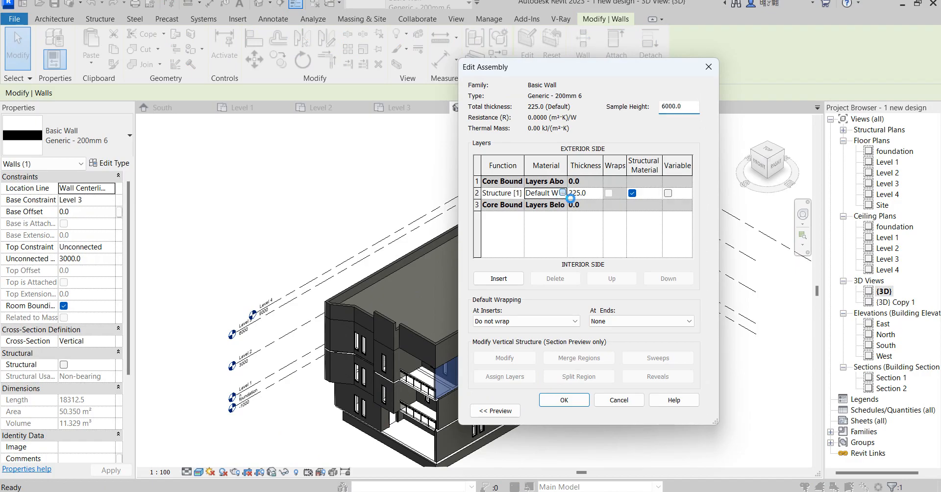
{"action": "left_click", "coordinate": [564, 193]}
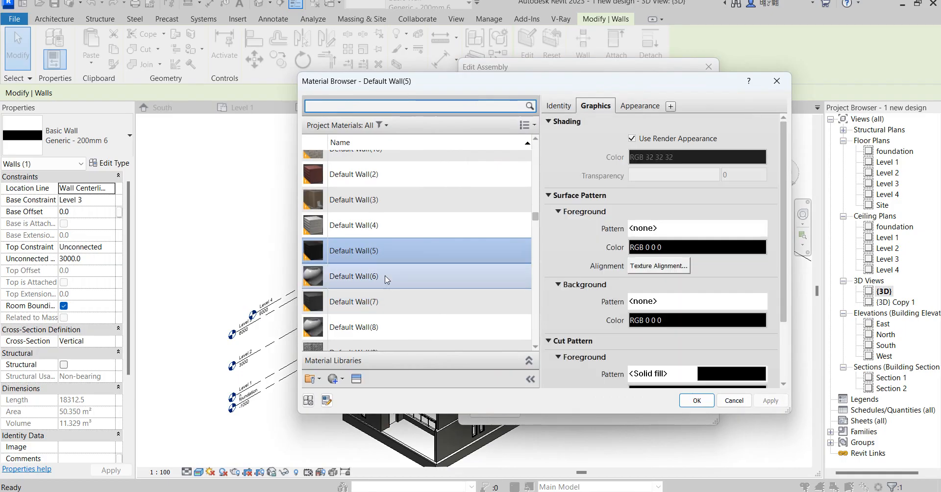
{"action": "double_click", "coordinate": [368, 277]}
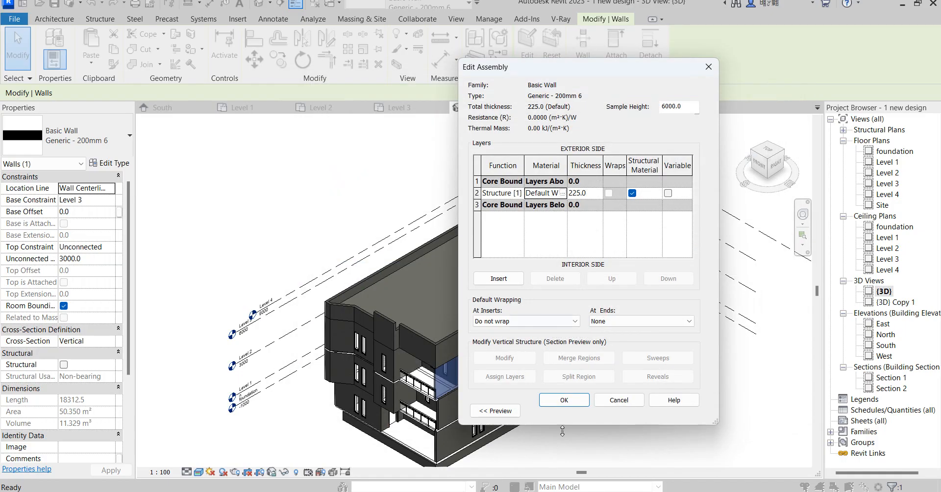
{"action": "left_click", "coordinate": [576, 405]}
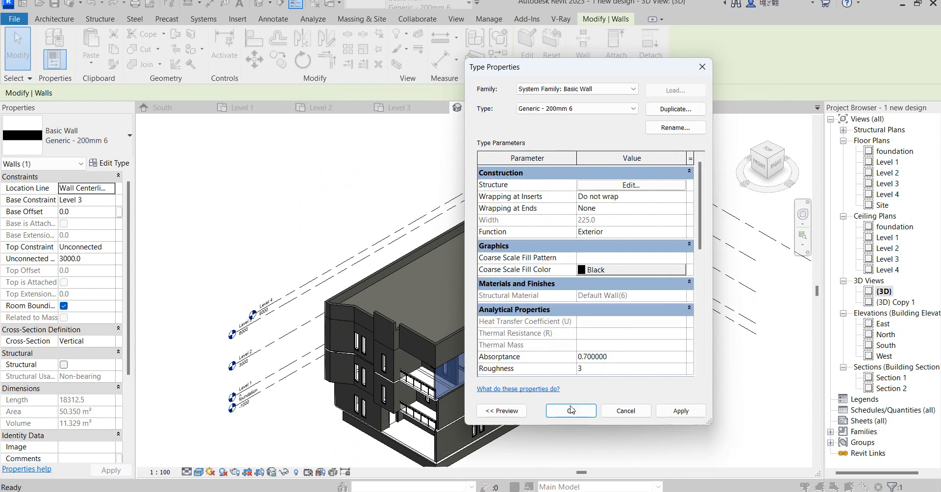
{"action": "left_click", "coordinate": [572, 412]}
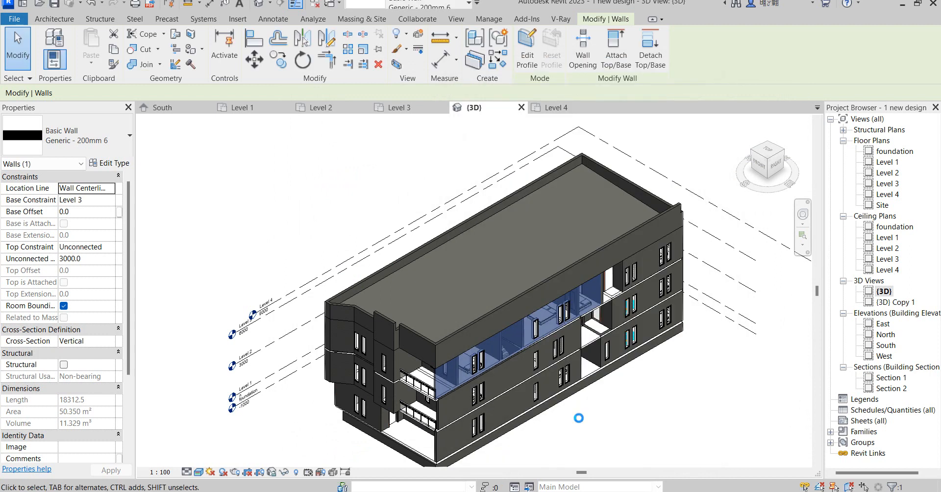
{"action": "left_click", "coordinate": [567, 410]}
Step: Raise the short 600 mm return wall between the front parapets on Level 4 to a height of about 2125 mm
{"action": "scroll", "coordinate": [490, 192], "scroll_direction": "down", "scroll_amount": 2}
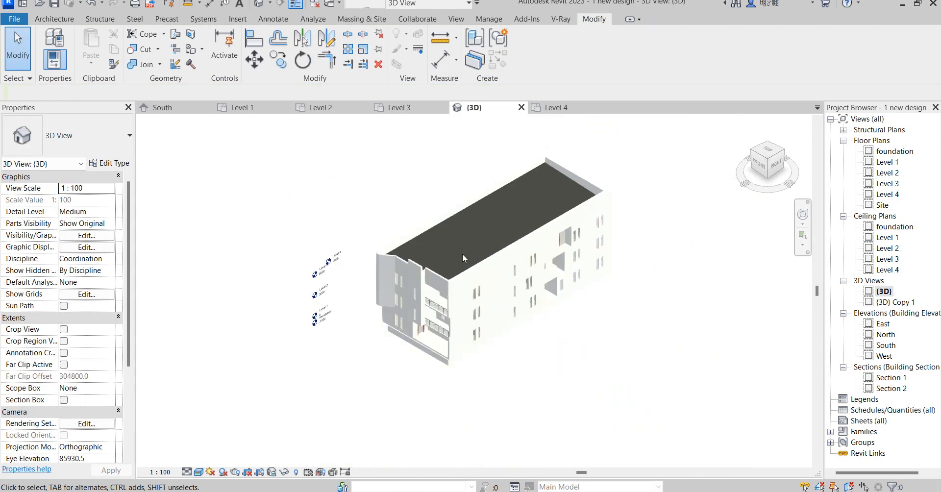
{"action": "scroll", "coordinate": [457, 381], "scroll_direction": "up", "scroll_amount": 3}
{"action": "scroll", "coordinate": [550, 366], "scroll_direction": "down", "scroll_amount": 2}
{"action": "scroll", "coordinate": [596, 359], "scroll_direction": "down", "scroll_amount": 1}
{"action": "scroll", "coordinate": [469, 319], "scroll_direction": "up", "scroll_amount": 8}
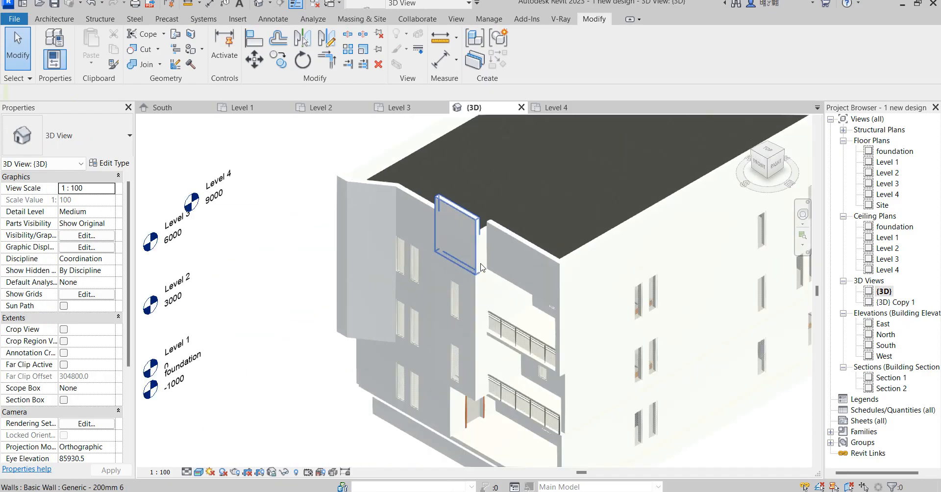
{"action": "left_click", "coordinate": [493, 211]}
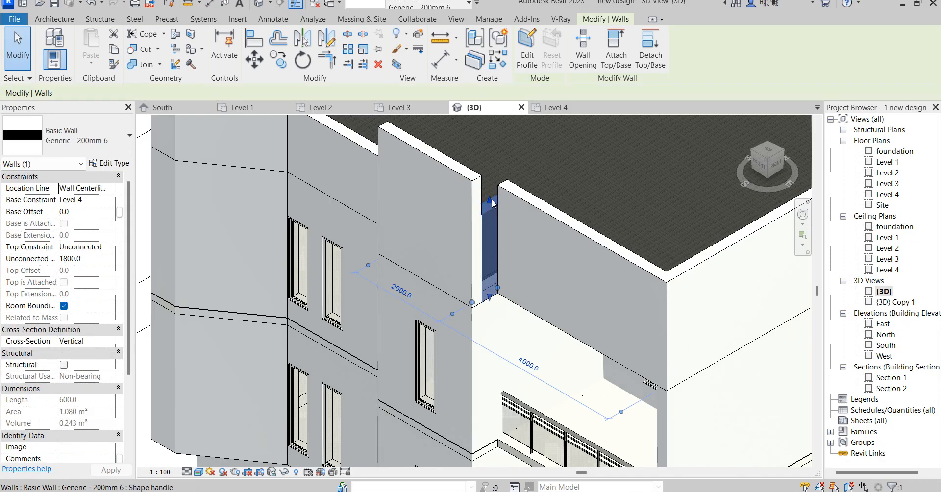
{"action": "left_click_drag", "start_coordinate": [494, 197], "coordinate": [502, 199]}
Step: Align the top of the short return wall with the top of the adjacent front parapet, and end the alignment
{"action": "key", "text": "a"}
{"action": "key", "text": "l"}
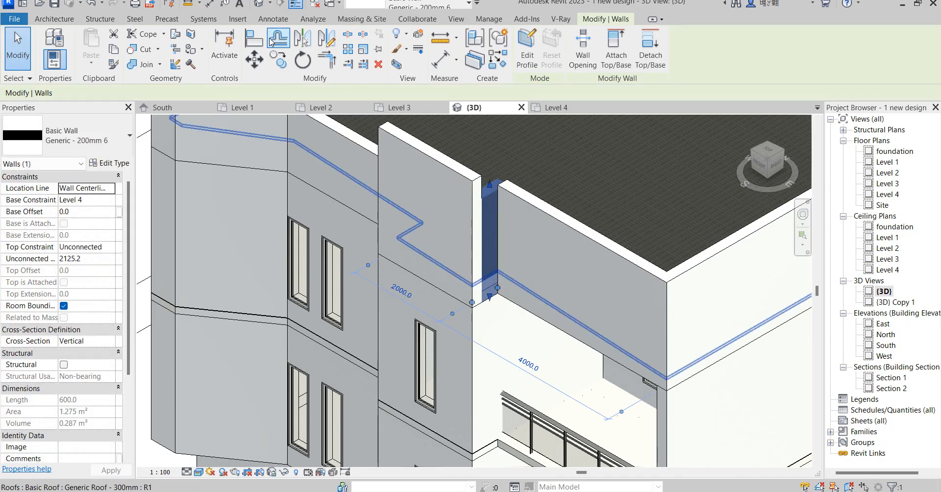
{"action": "left_click", "coordinate": [520, 206]}
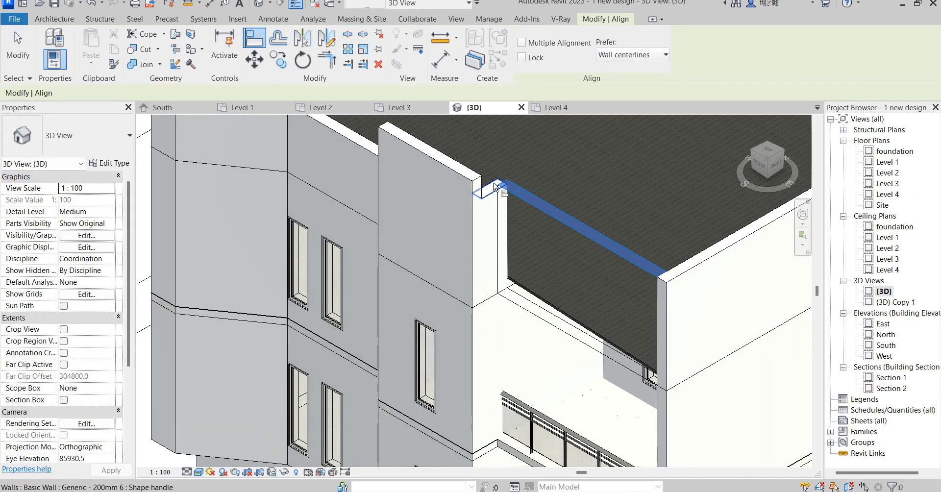
{"action": "left_click", "coordinate": [496, 191]}
{"action": "scroll", "coordinate": [511, 285], "scroll_direction": "down", "scroll_amount": 3}
{"action": "scroll", "coordinate": [435, 211], "scroll_direction": "up", "scroll_amount": 1}
{"action": "scroll", "coordinate": [431, 232], "scroll_direction": "down", "scroll_amount": 6}
{"action": "right_click", "coordinate": [692, 319]}
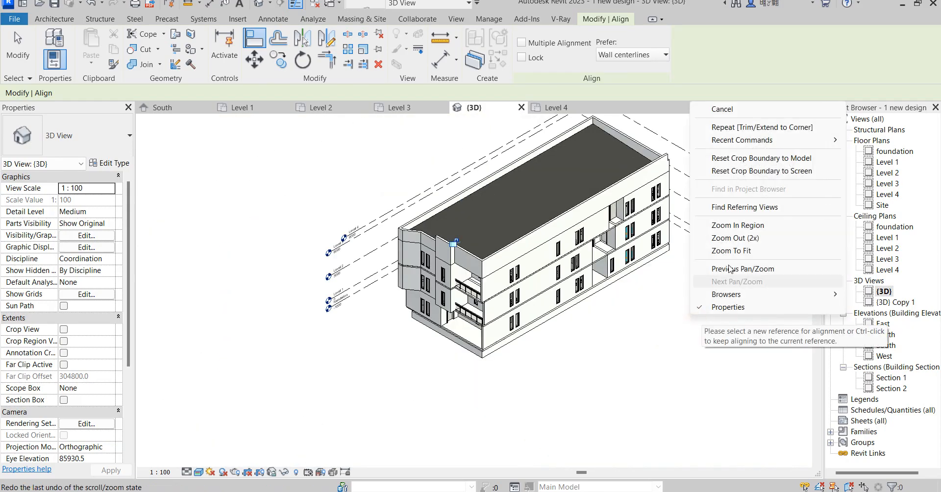
{"action": "left_click", "coordinate": [729, 110]}
Step: Lower the Level 4 parapet wall at the far short end of the roof to about 777 mm high
{"action": "left_click", "coordinate": [643, 139]}
{"action": "scroll", "coordinate": [666, 138], "scroll_direction": "up", "scroll_amount": 3}
{"action": "scroll", "coordinate": [665, 139], "scroll_direction": "up", "scroll_amount": 2}
{"action": "right_click", "coordinate": [698, 133]}
{"action": "left_click", "coordinate": [710, 129]}
{"action": "left_click", "coordinate": [638, 161]}
{"action": "scroll", "coordinate": [637, 164], "scroll_direction": "up", "scroll_amount": 2}
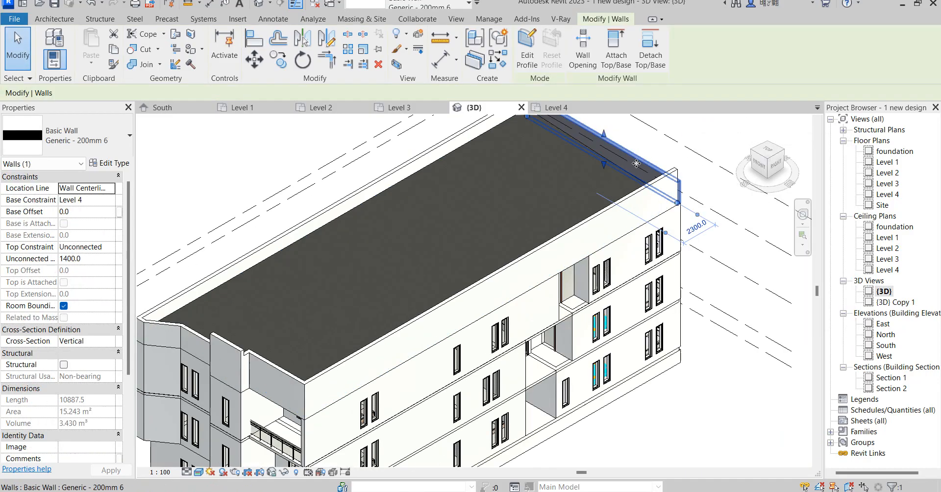
{"action": "left_click_drag", "start_coordinate": [606, 142], "coordinate": [603, 166]}
{"action": "scroll", "coordinate": [642, 146], "scroll_direction": "down", "scroll_amount": 3}
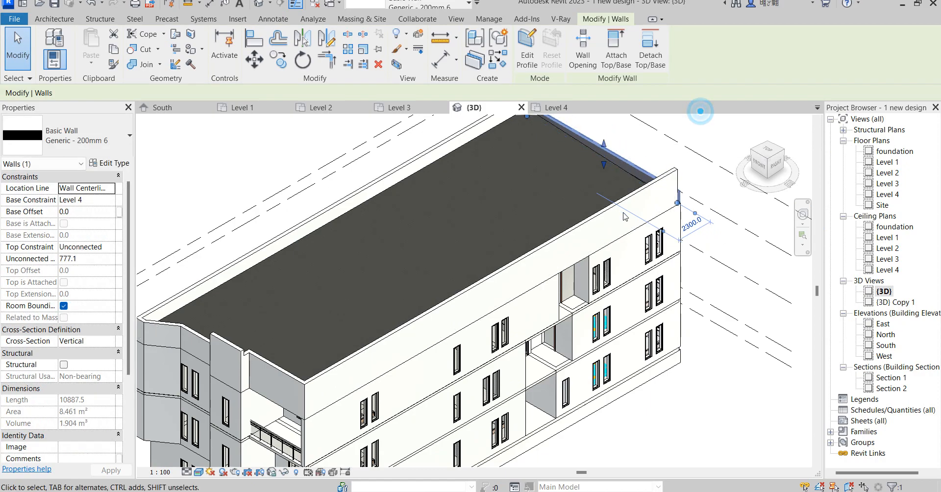
{"action": "left_click", "coordinate": [643, 146]}
{"action": "scroll", "coordinate": [579, 207], "scroll_direction": "up", "scroll_amount": 3}
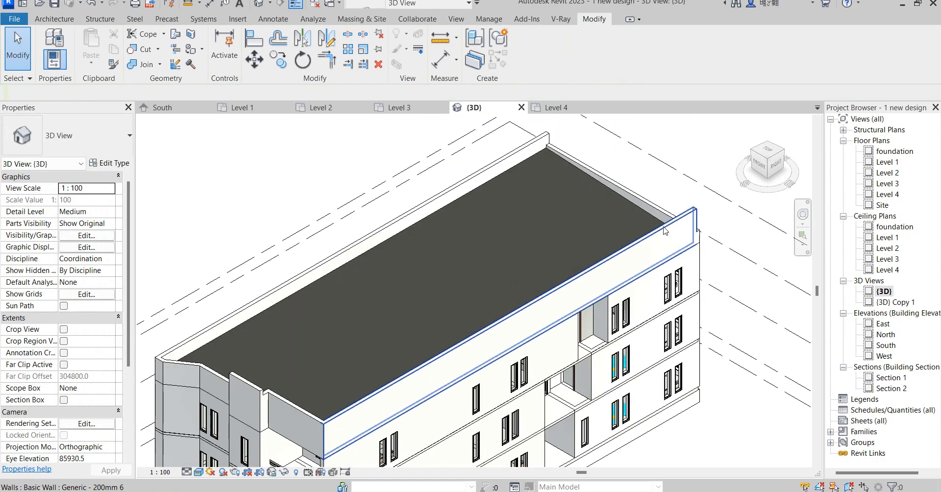
{"action": "left_click", "coordinate": [658, 209]}
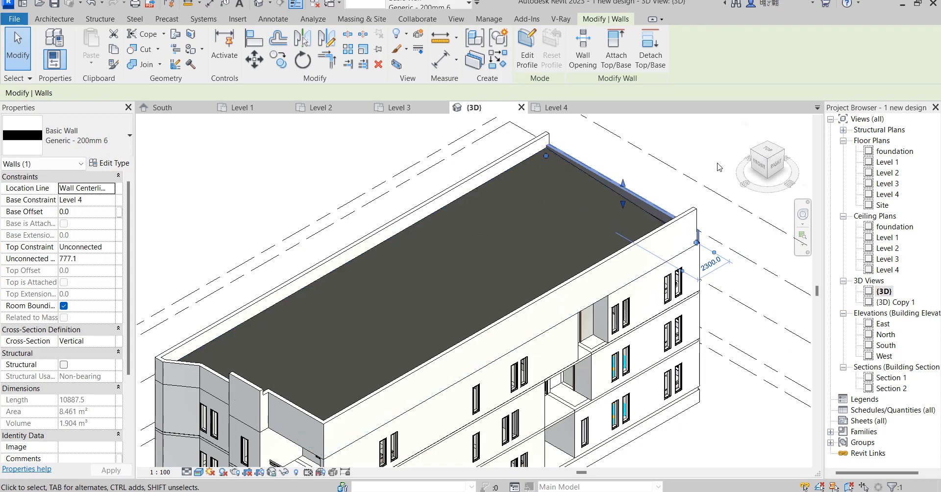
{"action": "left_click", "coordinate": [691, 145]}
Step: Examine the front facade, parapets and projecting bay of the building in the {3D} view
{"action": "scroll", "coordinate": [685, 284], "scroll_direction": "down", "scroll_amount": 3}
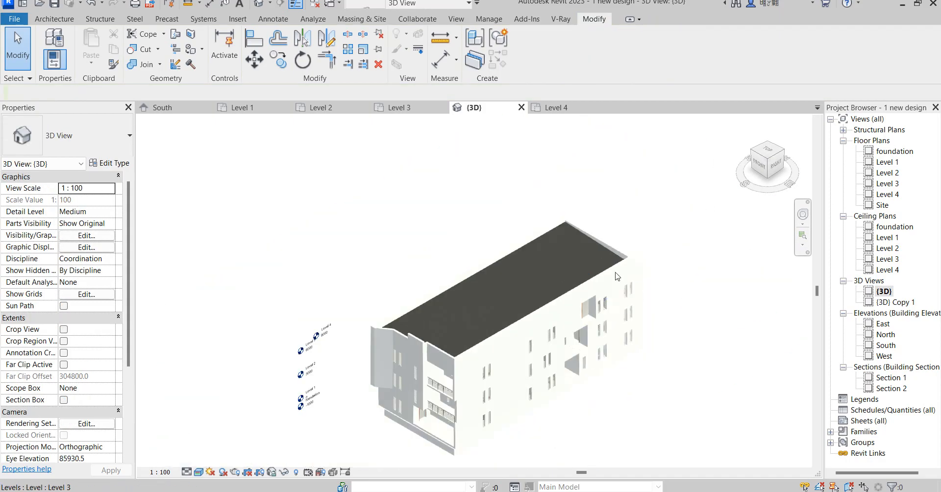
{"action": "scroll", "coordinate": [441, 417], "scroll_direction": "up", "scroll_amount": 4}
{"action": "scroll", "coordinate": [443, 441], "scroll_direction": "down", "scroll_amount": 2}
{"action": "scroll", "coordinate": [431, 432], "scroll_direction": "down", "scroll_amount": 2}
{"action": "scroll", "coordinate": [392, 412], "scroll_direction": "up", "scroll_amount": 4}
{"action": "scroll", "coordinate": [350, 269], "scroll_direction": "up", "scroll_amount": 2}
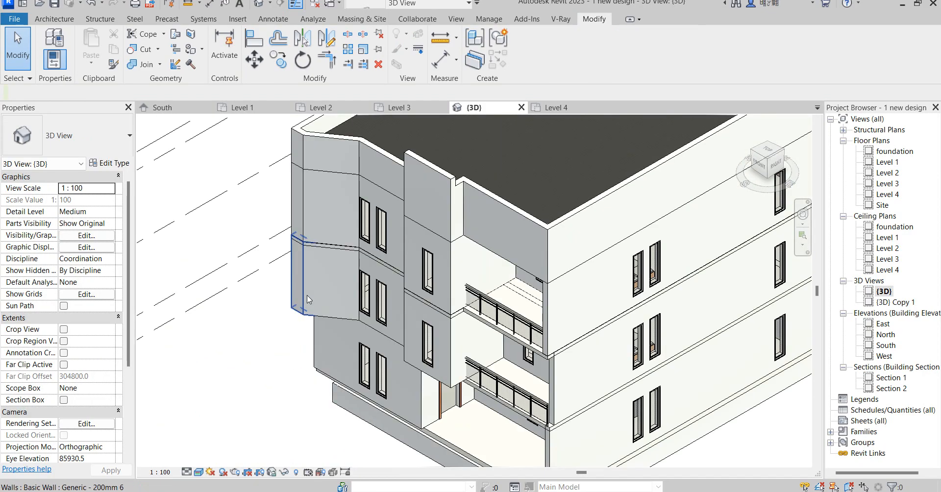
{"action": "scroll", "coordinate": [301, 296], "scroll_direction": "down", "scroll_amount": 2}
{"action": "scroll", "coordinate": [315, 226], "scroll_direction": "up", "scroll_amount": 2}
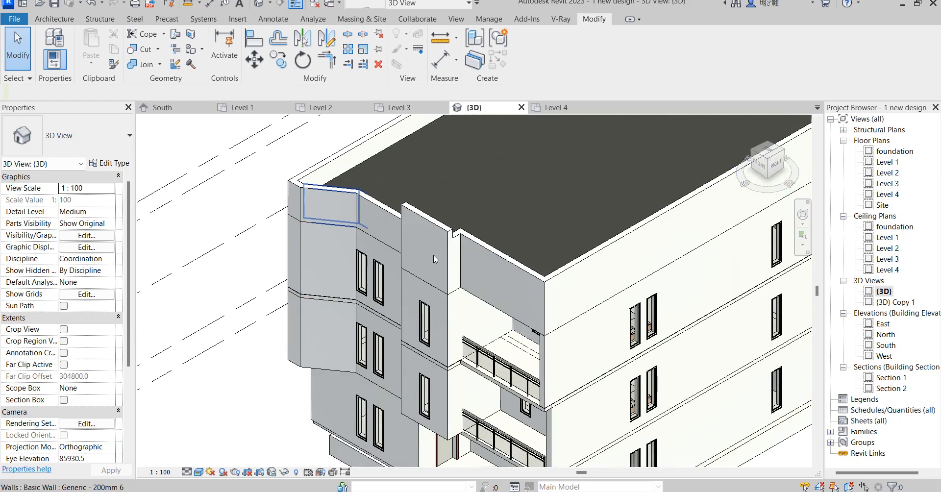
{"action": "scroll", "coordinate": [481, 301], "scroll_direction": "down", "scroll_amount": 2}
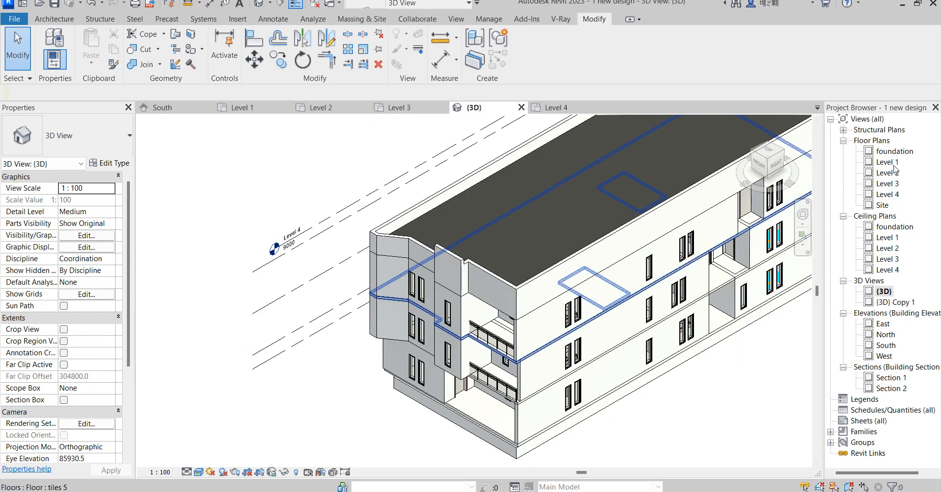
{"action": "scroll", "coordinate": [532, 387], "scroll_direction": "down", "scroll_amount": 4}
{"action": "scroll", "coordinate": [495, 402], "scroll_direction": "up", "scroll_amount": 2}
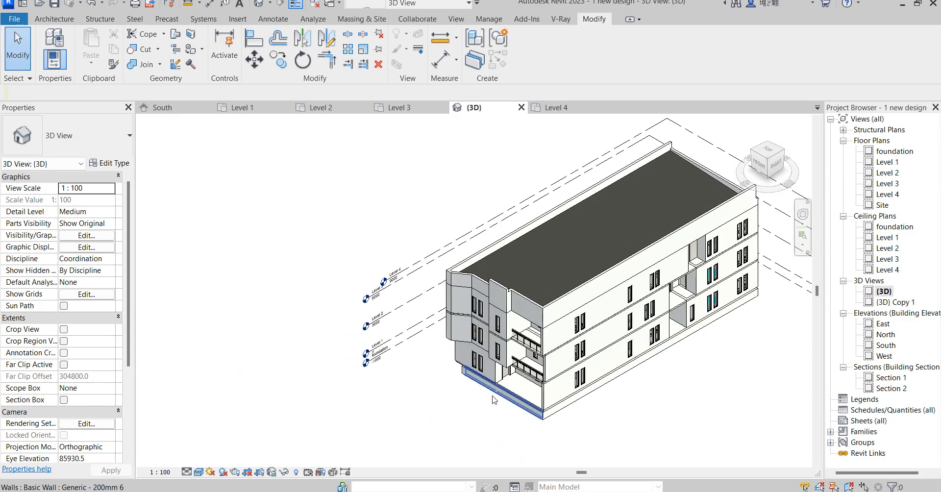
{"action": "scroll", "coordinate": [486, 392], "scroll_direction": "up", "scroll_amount": 4}
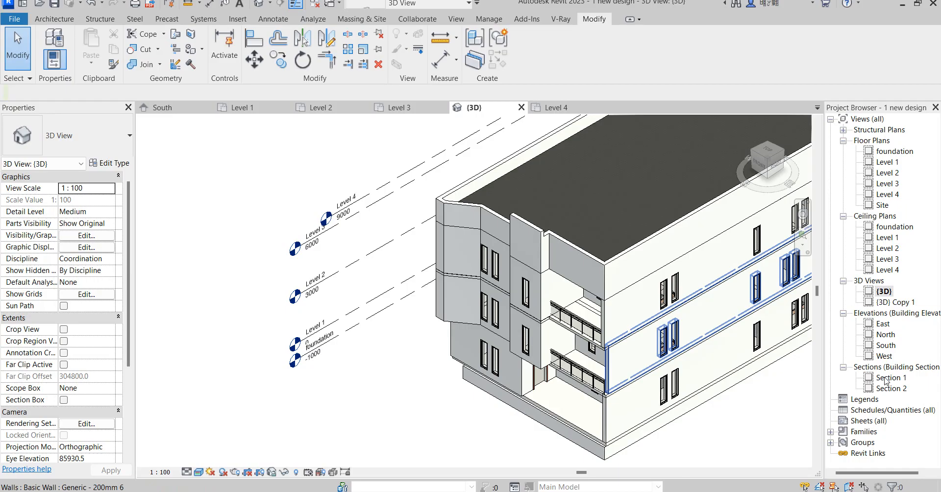
Step: Open the South elevation and extend the bases of the projecting bay's Level 2 walls to about 407 mm below Level 2
{"action": "double_click", "coordinate": [887, 345]}
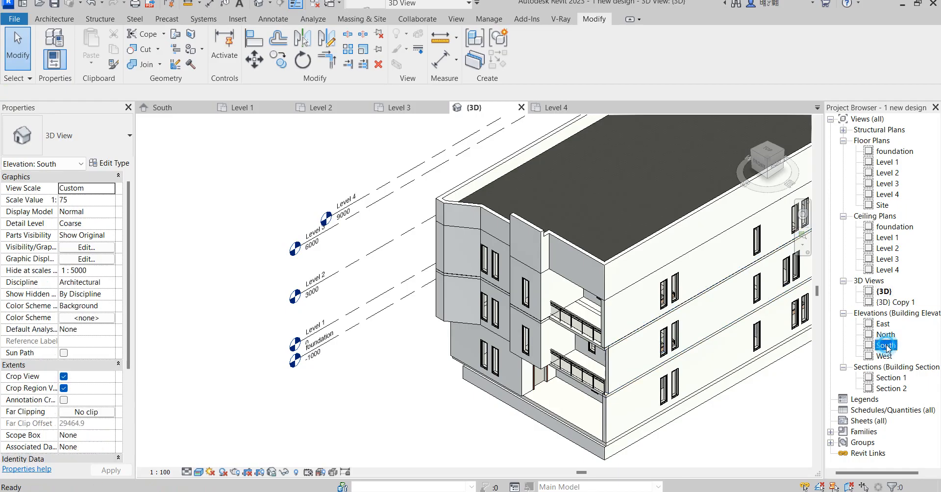
{"action": "scroll", "coordinate": [504, 303], "scroll_direction": "down", "scroll_amount": 3}
{"action": "scroll", "coordinate": [382, 353], "scroll_direction": "up", "scroll_amount": 4}
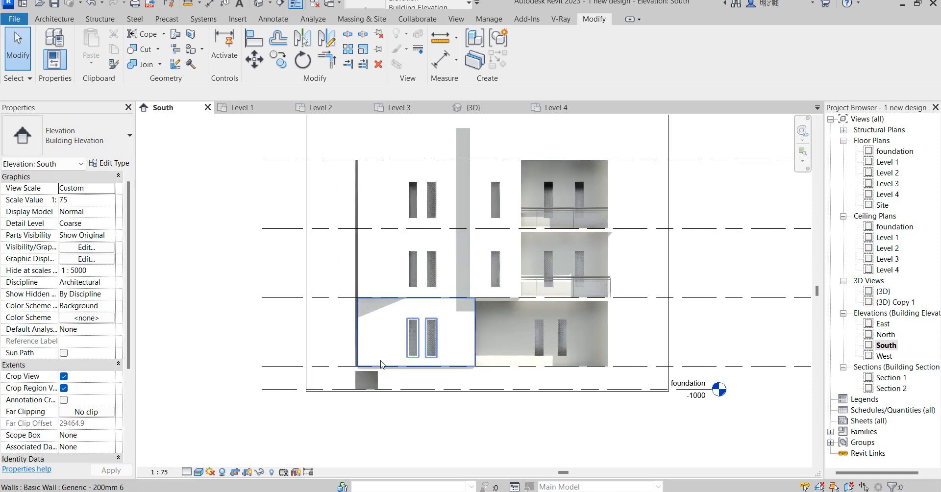
{"action": "left_click", "coordinate": [384, 327]}
{"action": "scroll", "coordinate": [387, 301], "scroll_direction": "up", "scroll_amount": 3}
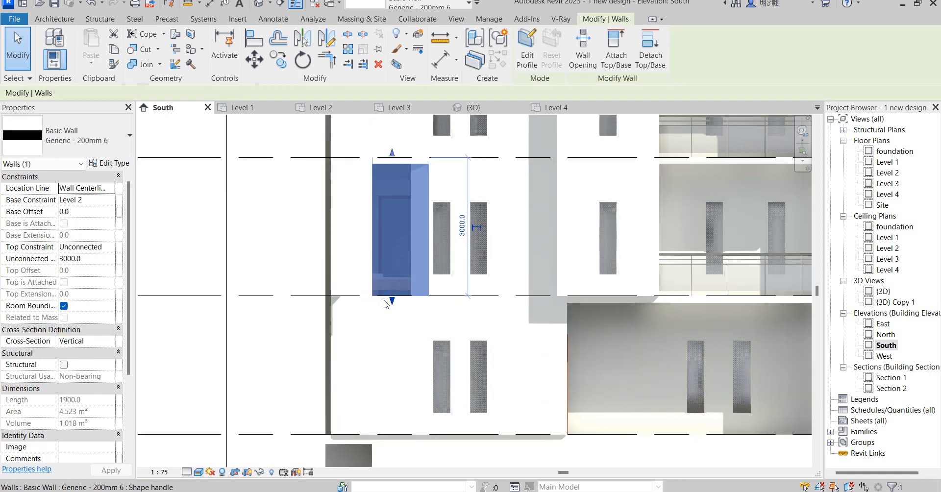
{"action": "left_click_drag", "start_coordinate": [394, 307], "coordinate": [398, 324]}
{"action": "left_click_drag", "start_coordinate": [362, 378], "coordinate": [348, 321]}
{"action": "left_click", "coordinate": [340, 299]}
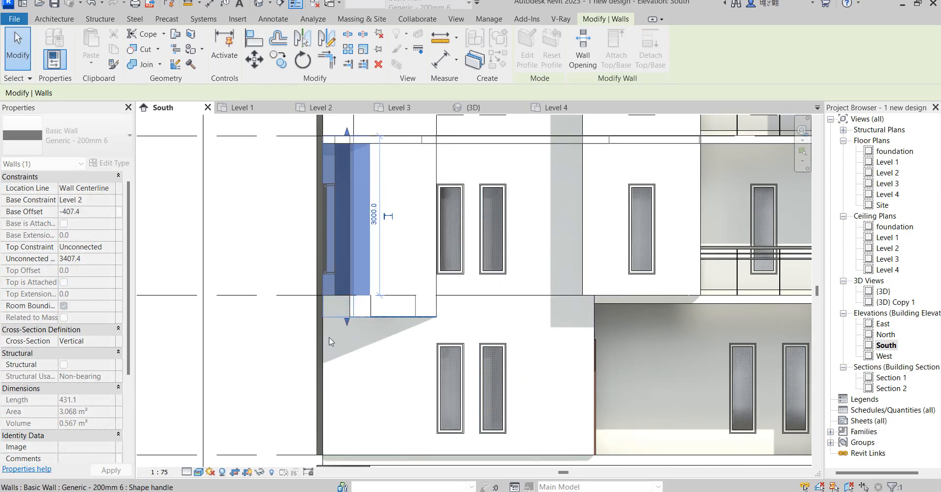
{"action": "left_click", "coordinate": [255, 374]}
{"action": "scroll", "coordinate": [259, 378], "scroll_direction": "down", "scroll_amount": 3}
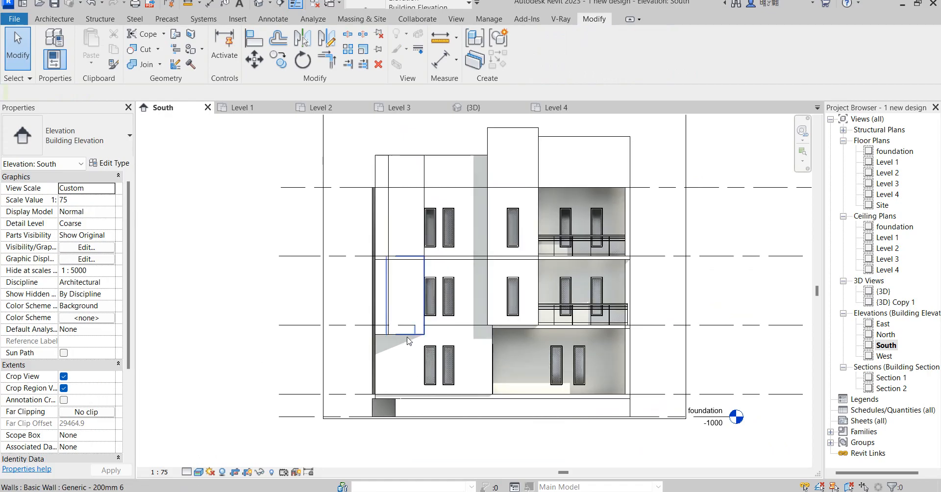
Step: Extend the bases of the projecting bay's Level 2 walls a little further down, and deselect them
{"action": "scroll", "coordinate": [405, 343], "scroll_direction": "up", "scroll_amount": 3}
{"action": "left_click", "coordinate": [405, 328]}
{"action": "scroll", "coordinate": [405, 339], "scroll_direction": "up", "scroll_amount": 2}
{"action": "left_click_drag", "start_coordinate": [404, 331], "coordinate": [408, 348]}
{"action": "left_click", "coordinate": [299, 325]}
{"action": "left_click_drag", "start_coordinate": [322, 332], "coordinate": [319, 358]}
{"action": "left_click", "coordinate": [195, 341]}
Step: Inspect the Level 3 wall protruding at the outer edge of the South elevation, and locate it in the {3D} view of the long facade
{"action": "scroll", "coordinate": [412, 402], "scroll_direction": "down", "scroll_amount": 5}
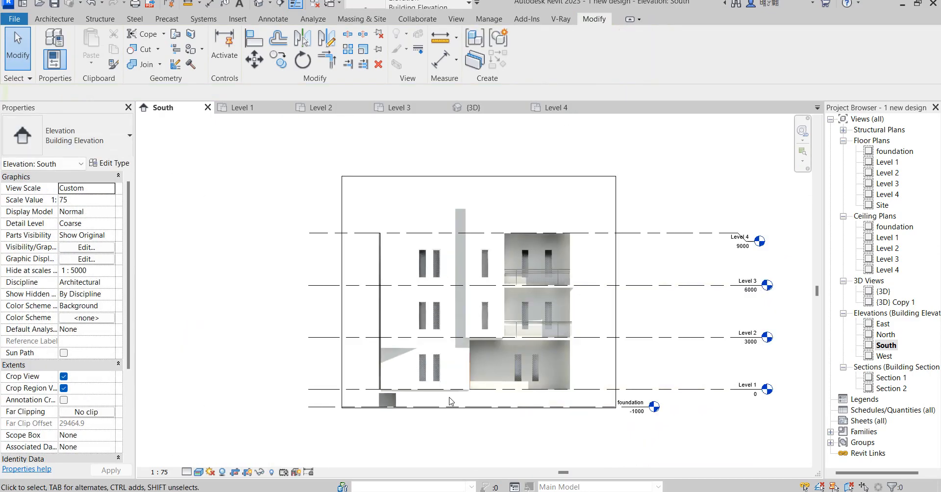
{"action": "scroll", "coordinate": [546, 244], "scroll_direction": "down", "scroll_amount": 1}
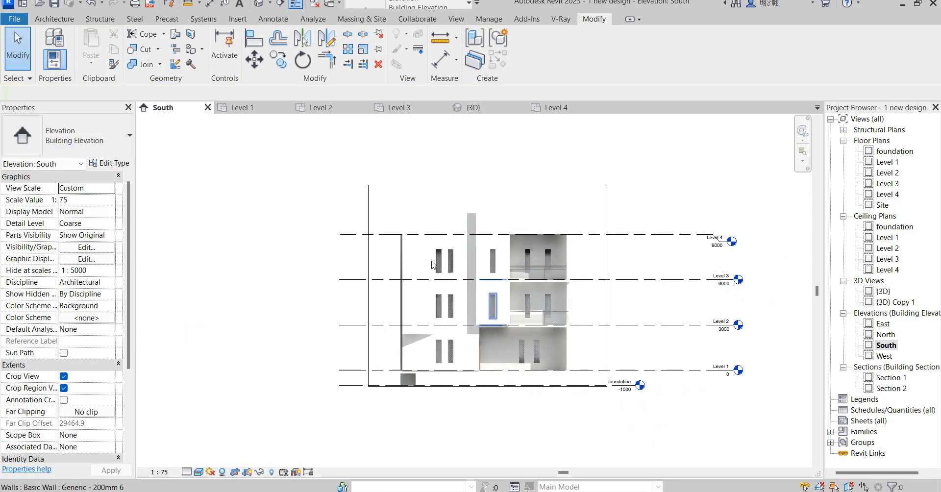
{"action": "scroll", "coordinate": [411, 231], "scroll_direction": "up", "scroll_amount": 5}
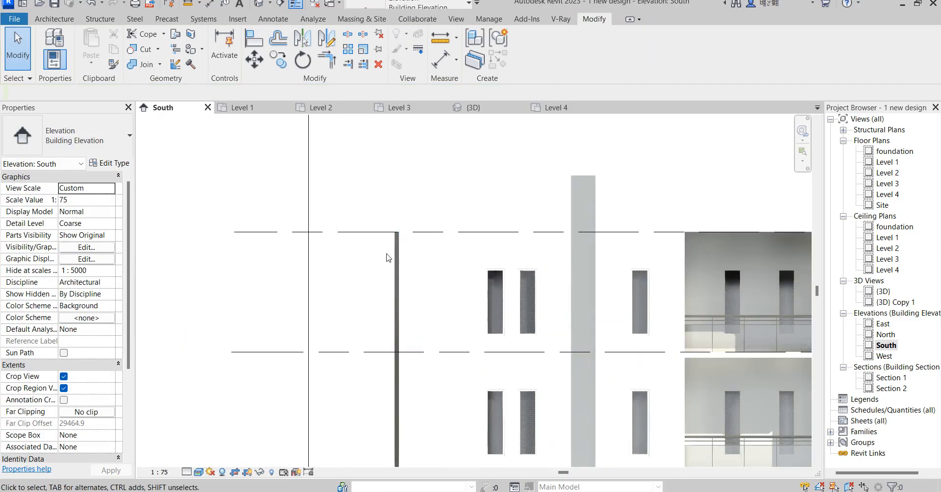
{"action": "left_click", "coordinate": [392, 248]}
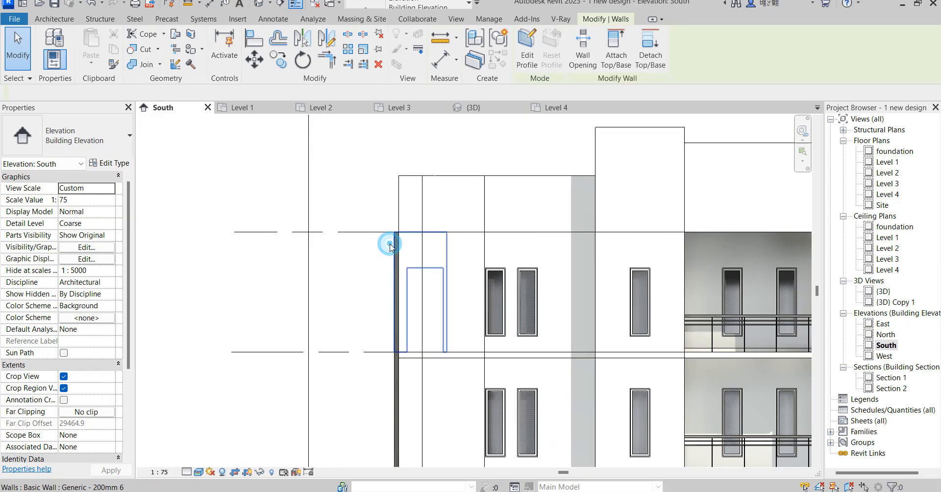
{"action": "scroll", "coordinate": [389, 250], "scroll_direction": "down", "scroll_amount": 3}
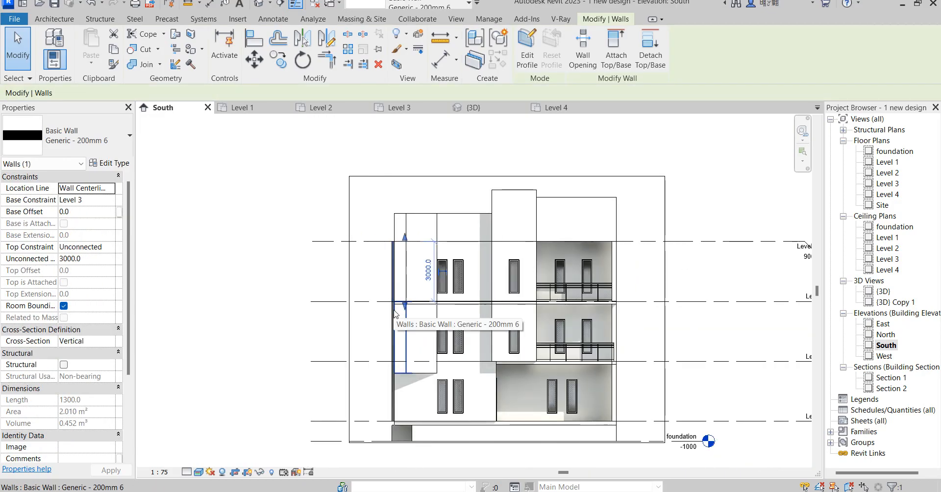
{"action": "double_click", "coordinate": [880, 292]}
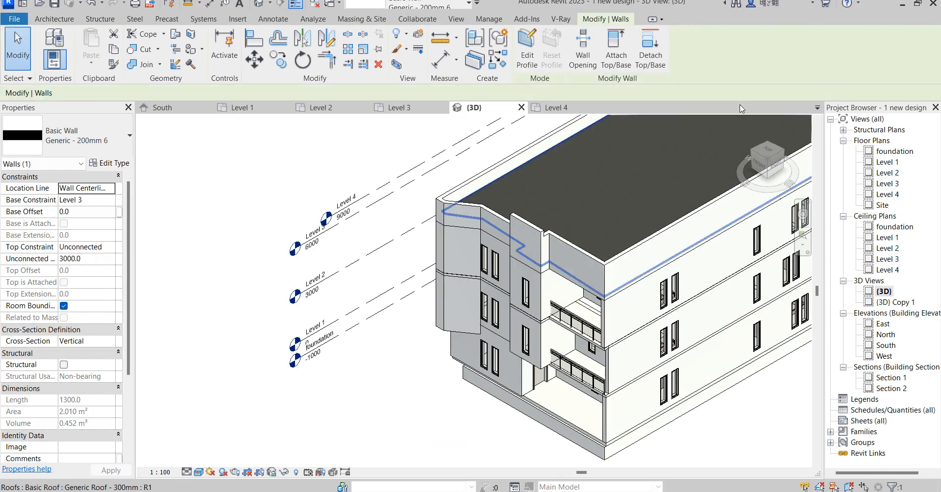
{"action": "left_click", "coordinate": [755, 153]}
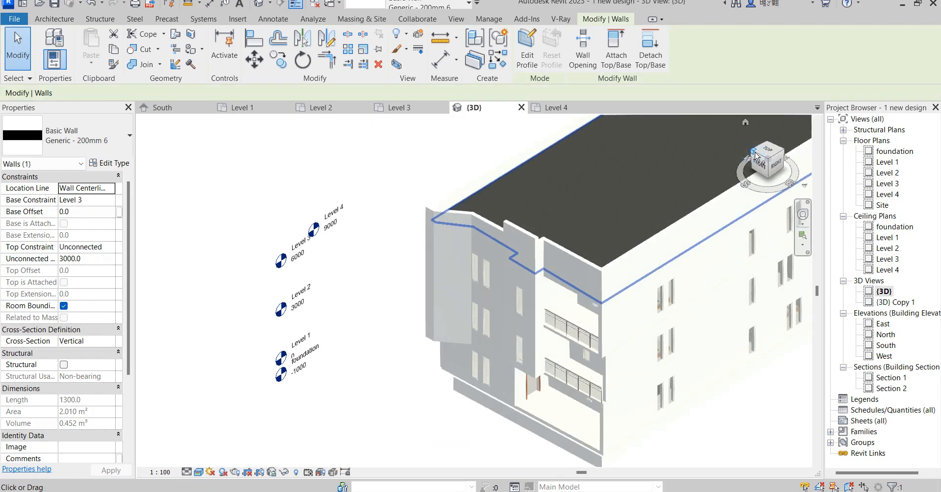
{"action": "scroll", "coordinate": [611, 202], "scroll_direction": "down", "scroll_amount": 2}
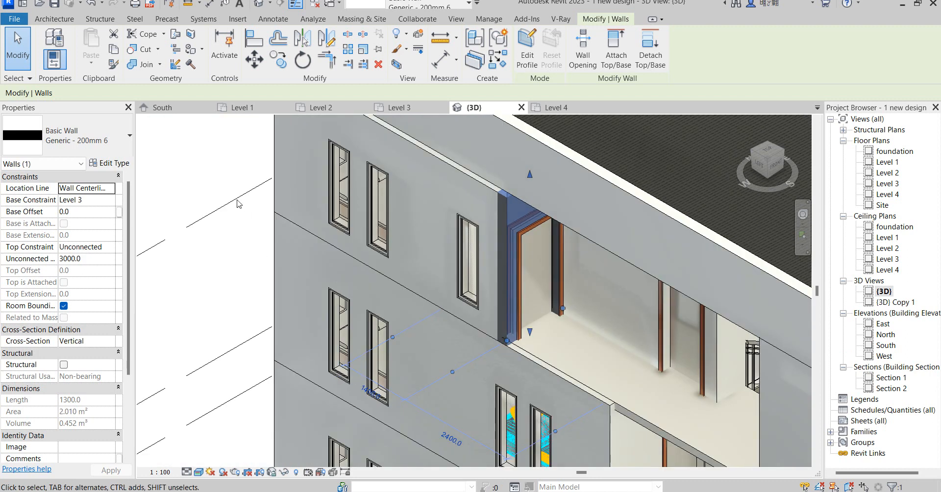
{"action": "left_click", "coordinate": [234, 176]}
{"action": "scroll", "coordinate": [448, 282], "scroll_direction": "down", "scroll_amount": 1}
{"action": "scroll", "coordinate": [434, 249], "scroll_direction": "down", "scroll_amount": 3}
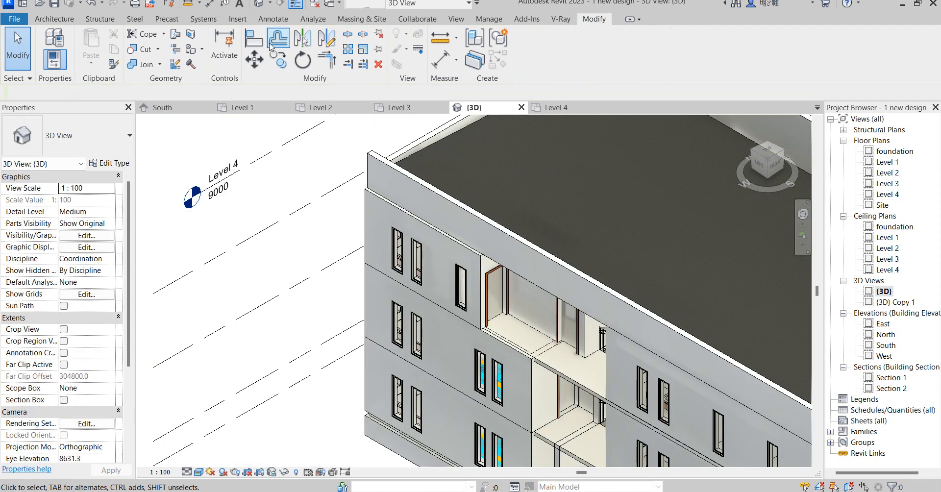
Step: Align the Level 4 parapet along the long facade with the face of the Level 3 wall below it
{"action": "left_click", "coordinate": [254, 39]}
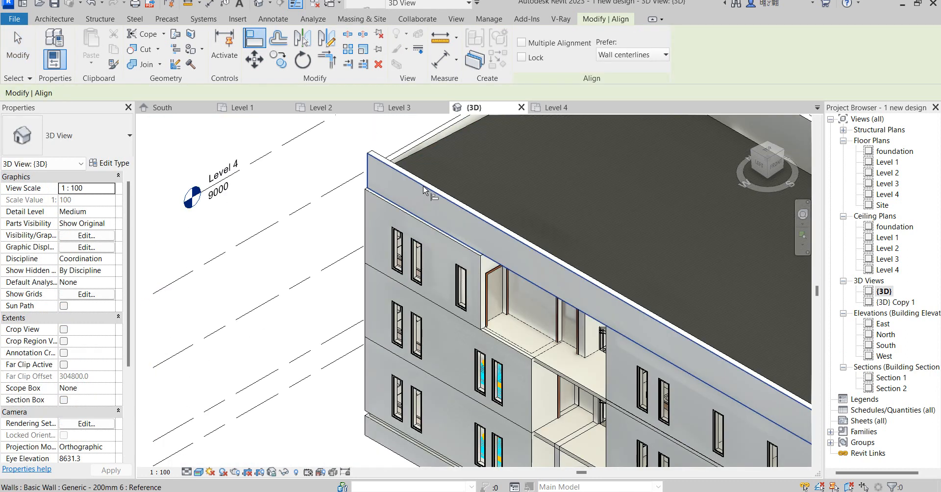
{"action": "left_click", "coordinate": [424, 232]}
{"action": "scroll", "coordinate": [411, 255], "scroll_direction": "down", "scroll_amount": 6}
{"action": "scroll", "coordinate": [723, 441], "scroll_direction": "up", "scroll_amount": 5}
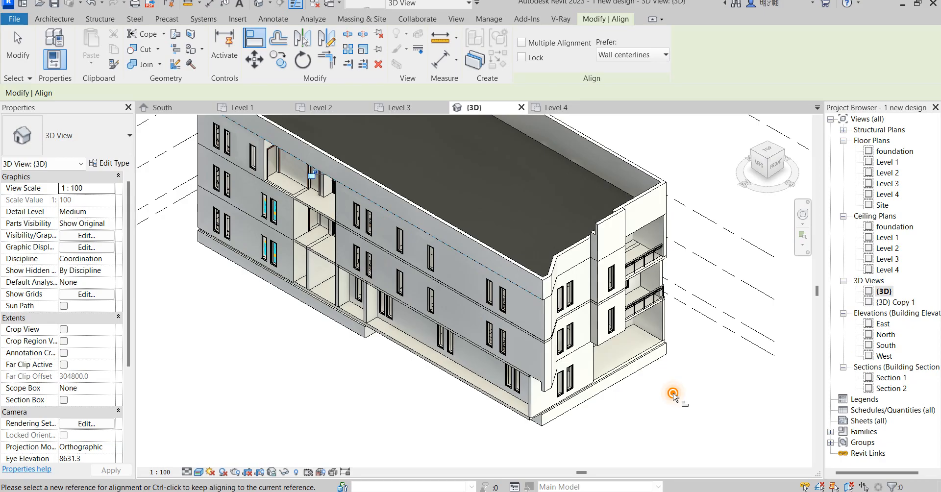
{"action": "right_click", "coordinate": [675, 398]}
{"action": "key", "text": "Escape"}
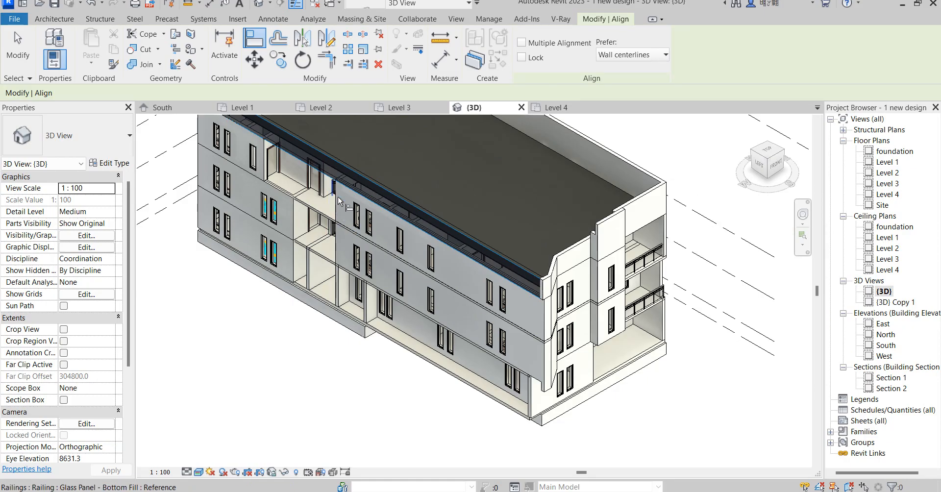
Step: Examine how the parapet and walls meet along the long facade and at the front corner, and leave the Align command
{"action": "scroll", "coordinate": [593, 284], "scroll_direction": "up", "scroll_amount": 4}
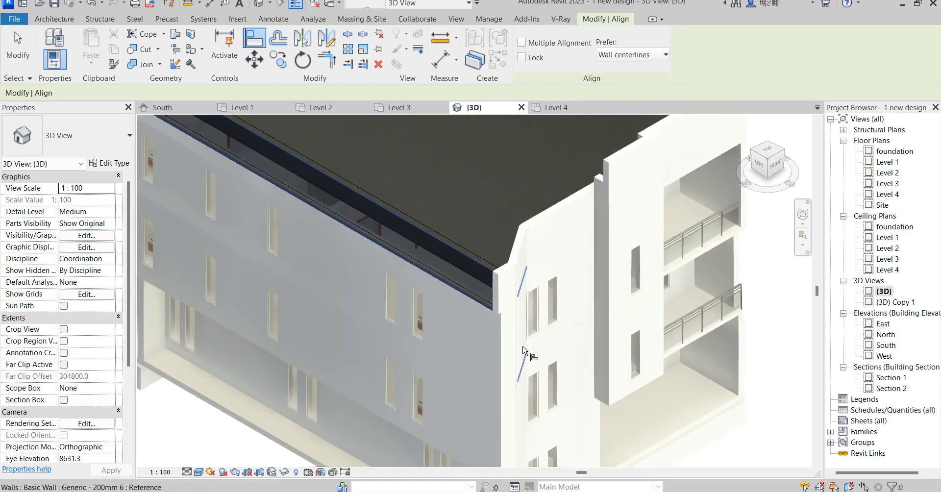
{"action": "left_click", "coordinate": [501, 328]}
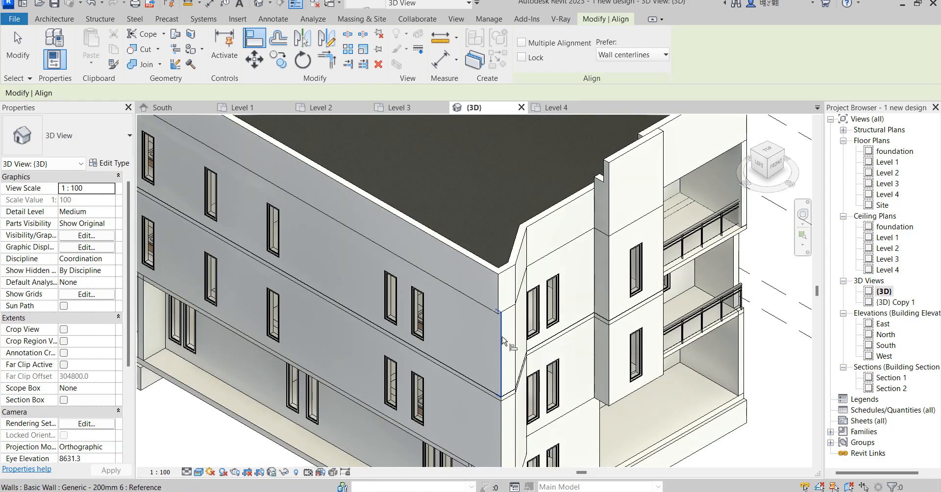
{"action": "scroll", "coordinate": [481, 393], "scroll_direction": "down", "scroll_amount": 4}
{"action": "scroll", "coordinate": [491, 380], "scroll_direction": "up", "scroll_amount": 2}
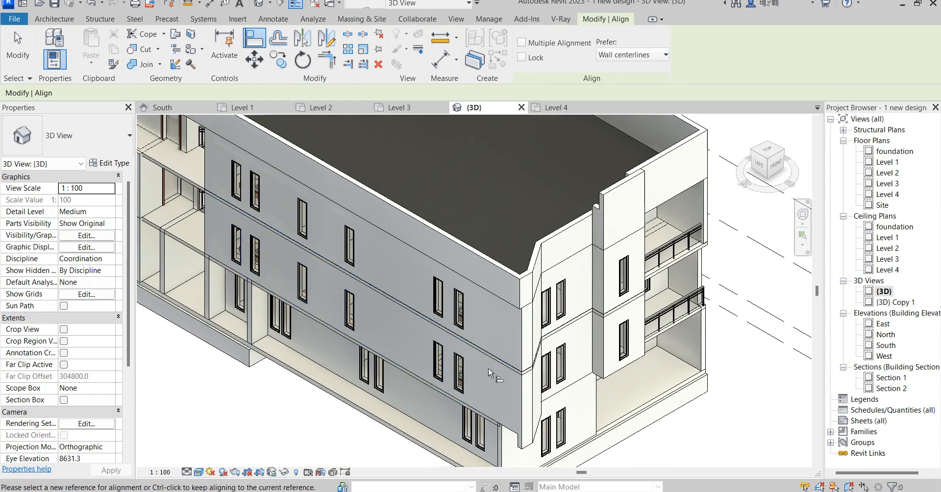
{"action": "scroll", "coordinate": [490, 375], "scroll_direction": "down", "scroll_amount": 4}
{"action": "scroll", "coordinate": [494, 373], "scroll_direction": "up", "scroll_amount": 1}
{"action": "scroll", "coordinate": [479, 317], "scroll_direction": "up", "scroll_amount": 1}
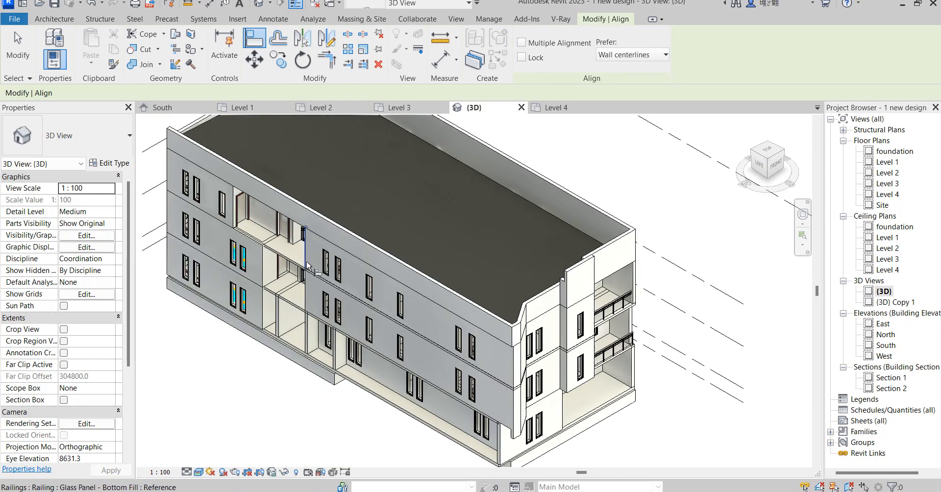
{"action": "scroll", "coordinate": [214, 236], "scroll_direction": "up", "scroll_amount": 2}
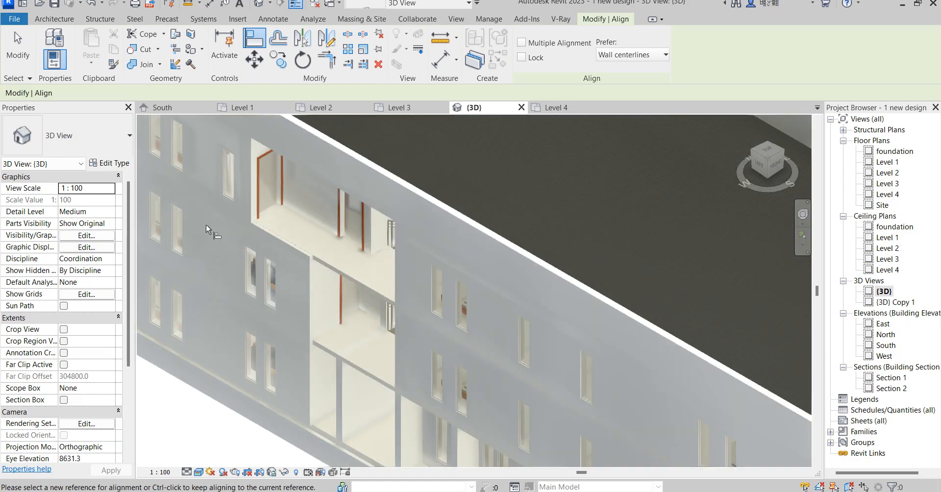
{"action": "scroll", "coordinate": [389, 321], "scroll_direction": "down", "scroll_amount": 4}
{"action": "left_click", "coordinate": [603, 201]}
{"action": "right_click", "coordinate": [603, 201]}
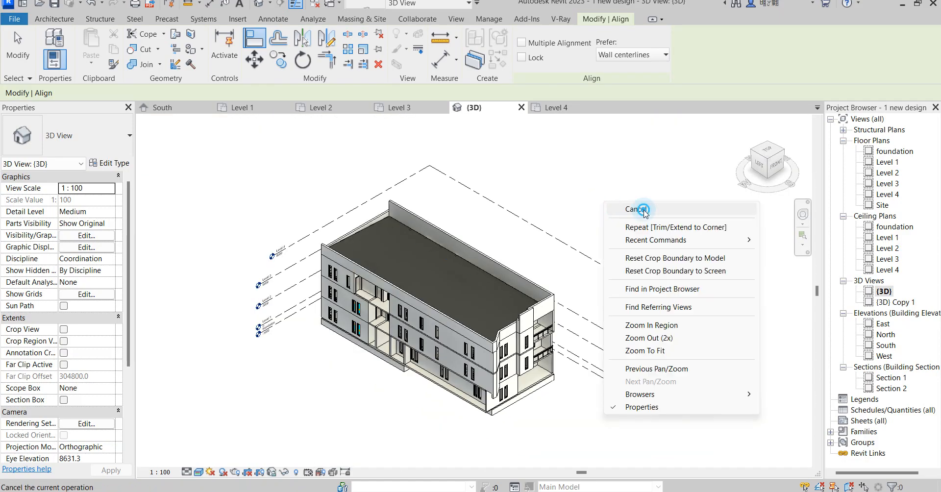
{"action": "left_click", "coordinate": [637, 207]}
{"action": "right_click", "coordinate": [610, 179]}
{"action": "left_click", "coordinate": [661, 184]}
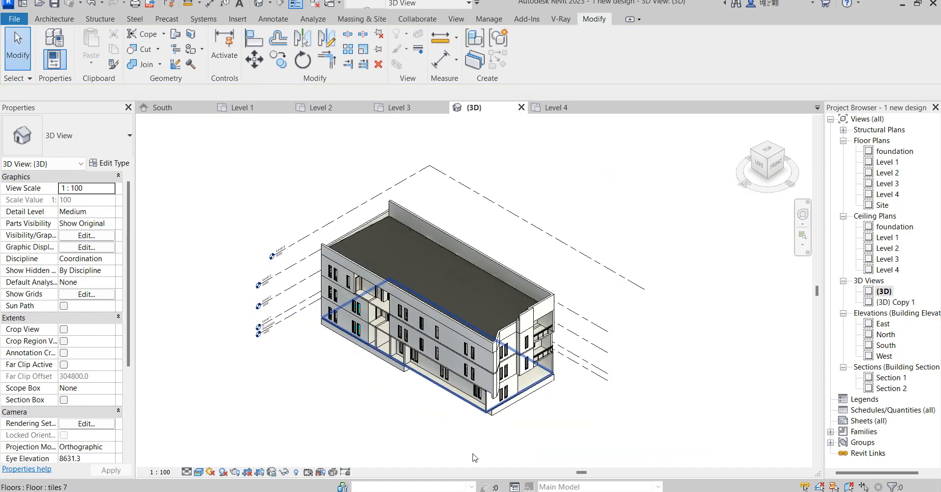
Step: Open the boundary of the Level 1 tiles 7 floor for editing and switch to the Level 1 floor plan
{"action": "scroll", "coordinate": [397, 440], "scroll_direction": "up", "scroll_amount": 3}
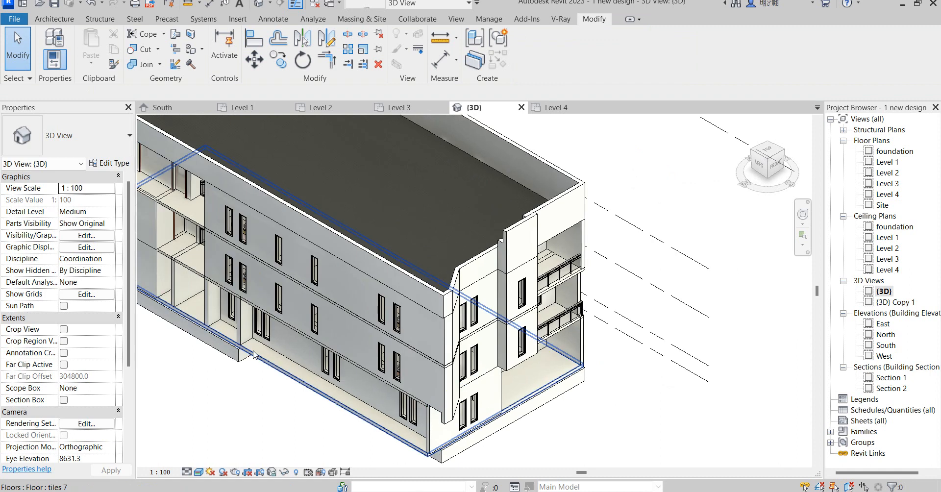
{"action": "scroll", "coordinate": [428, 269], "scroll_direction": "down", "scroll_amount": 3}
{"action": "middle_click_drag", "start_coordinate": [427, 270], "coordinate": [333, 336], "text": "shift"}
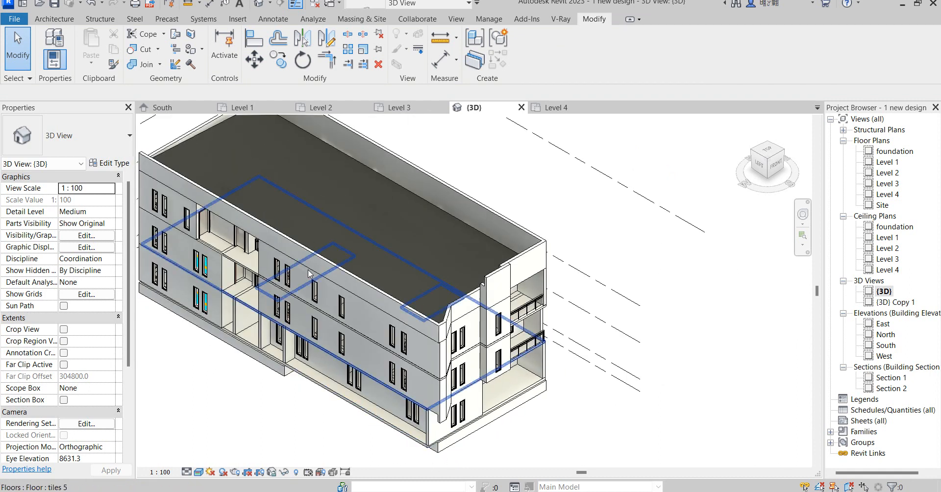
{"action": "left_click", "coordinate": [402, 434]}
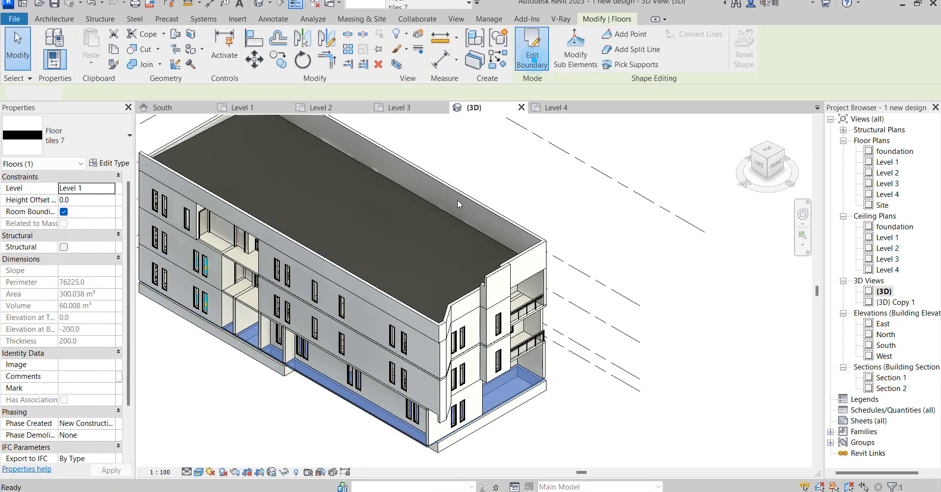
{"action": "left_click", "coordinate": [532, 54]}
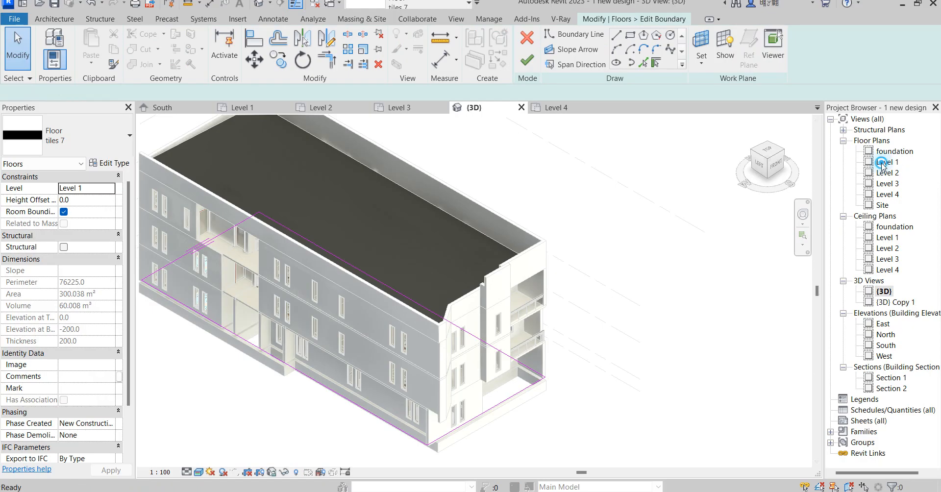
{"action": "double_click", "coordinate": [886, 162]}
{"action": "scroll", "coordinate": [515, 162], "scroll_direction": "up", "scroll_amount": 4}
{"action": "scroll", "coordinate": [444, 206], "scroll_direction": "up", "scroll_amount": 1}
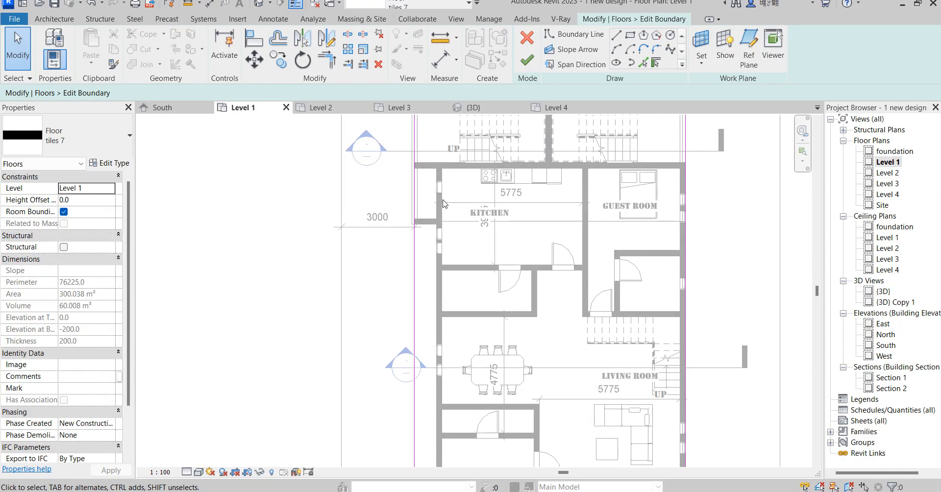
Step: Redraw the floor boundary along the outer wall face from the kitchen's short stub wall to the front edge, trim the corners and finish the sketch
{"action": "left_click", "coordinate": [569, 39]}
{"action": "scroll", "coordinate": [455, 237], "scroll_direction": "up", "scroll_amount": 2}
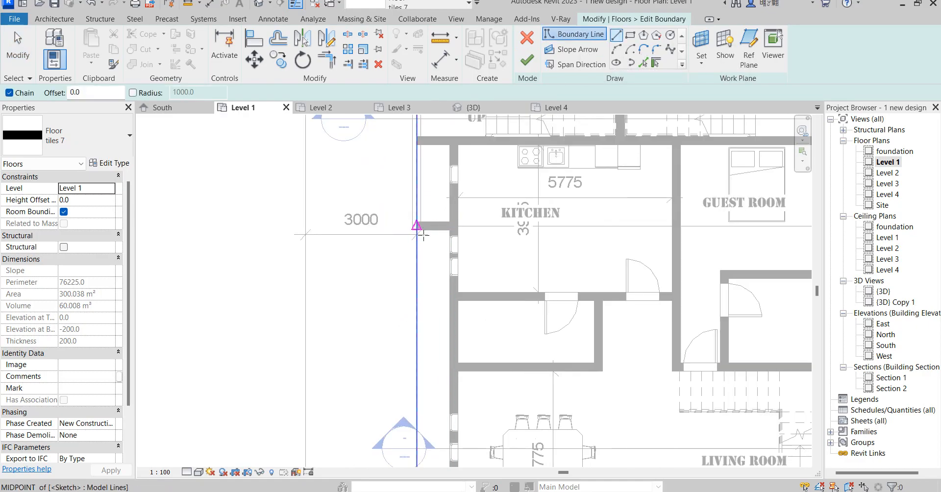
{"action": "left_click", "coordinate": [418, 229]}
{"action": "scroll", "coordinate": [452, 229], "scroll_direction": "up", "scroll_amount": 2}
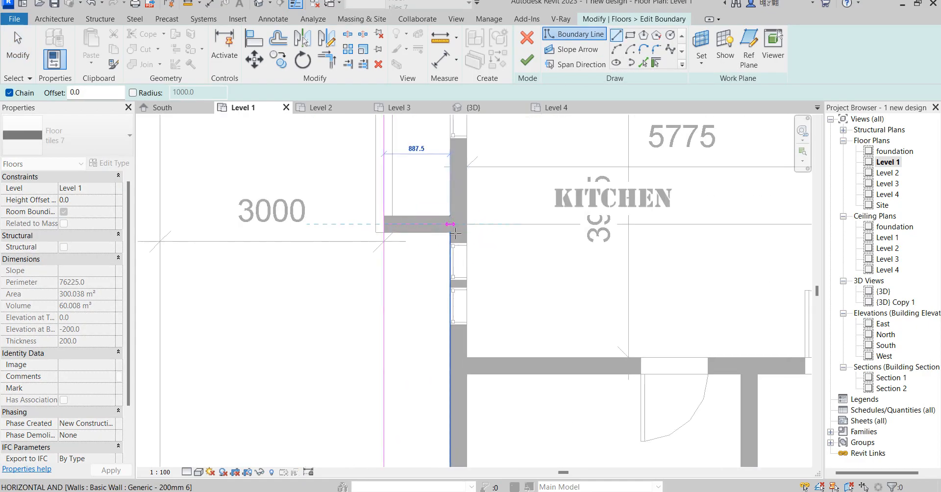
{"action": "scroll", "coordinate": [461, 316], "scroll_direction": "down", "scroll_amount": 6}
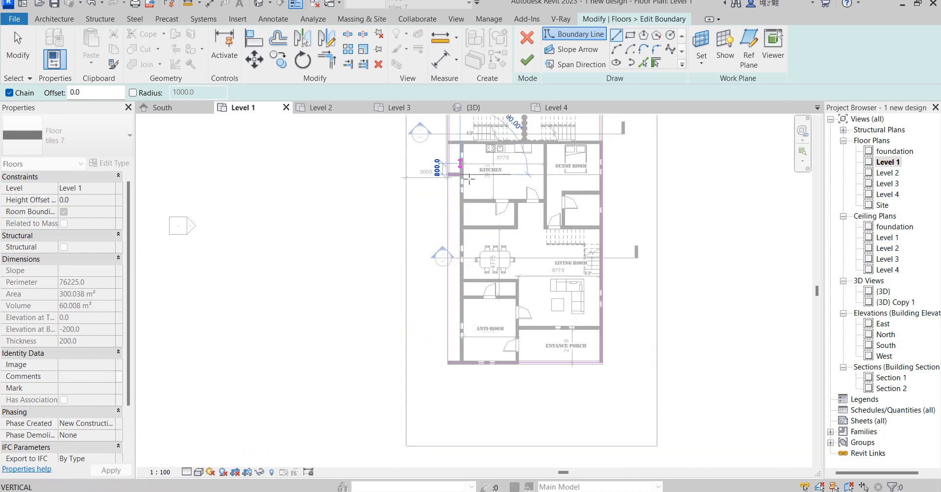
{"action": "left_click", "coordinate": [461, 315]}
{"action": "key", "text": "Escape"}
{"action": "key", "text": "Escape"}
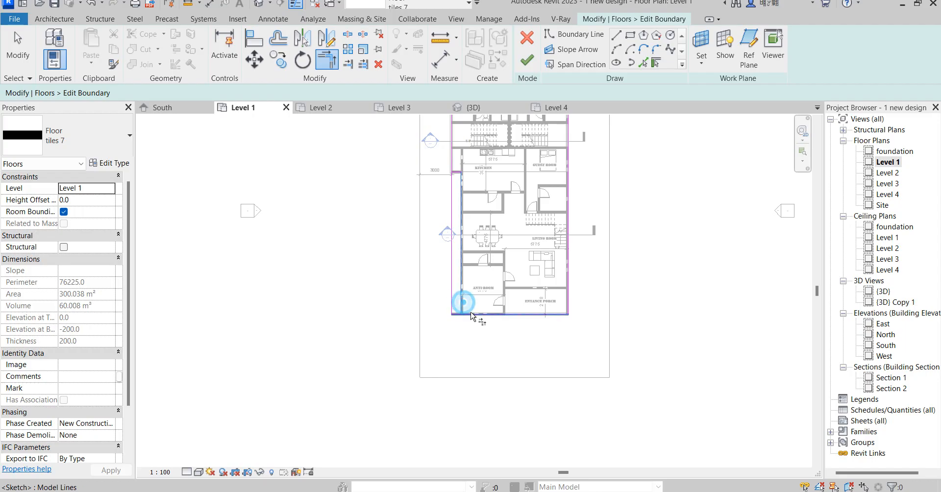
{"action": "left_click", "coordinate": [453, 163]}
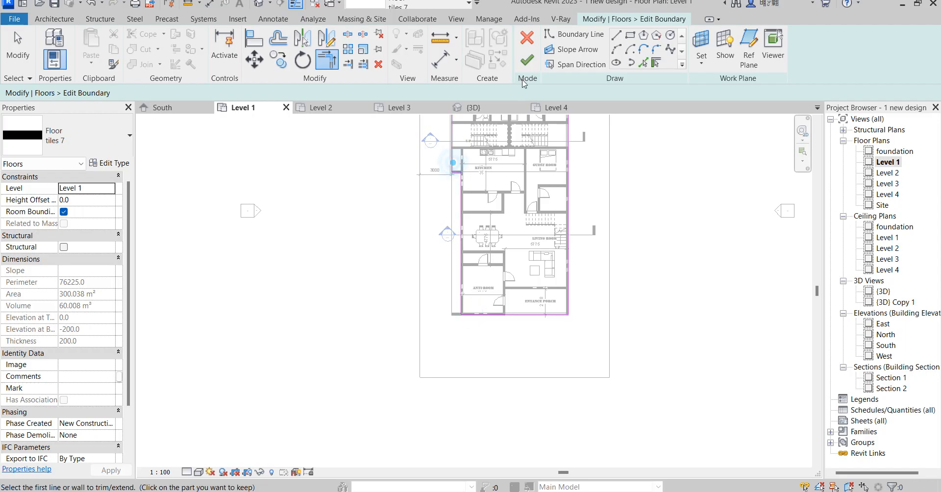
{"action": "left_click", "coordinate": [528, 60]}
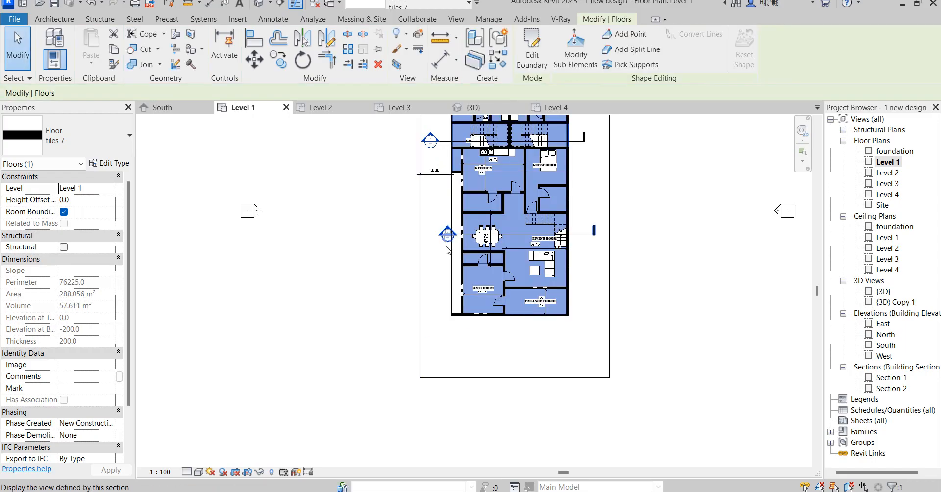
Step: Delete the long thin detail line running outside the kitchen and anti-room wall in the Level 1 plan
{"action": "left_click", "coordinate": [412, 258]}
{"action": "left_click", "coordinate": [451, 269]}
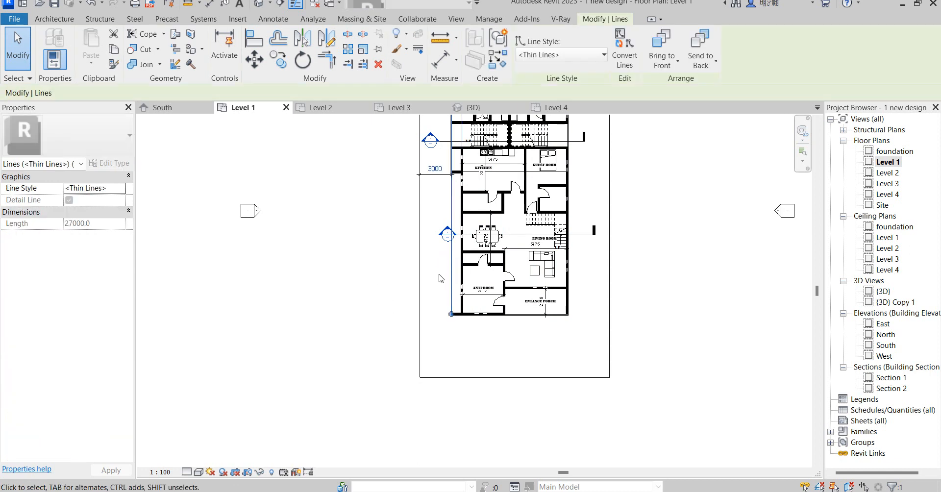
{"action": "left_click", "coordinate": [435, 282]}
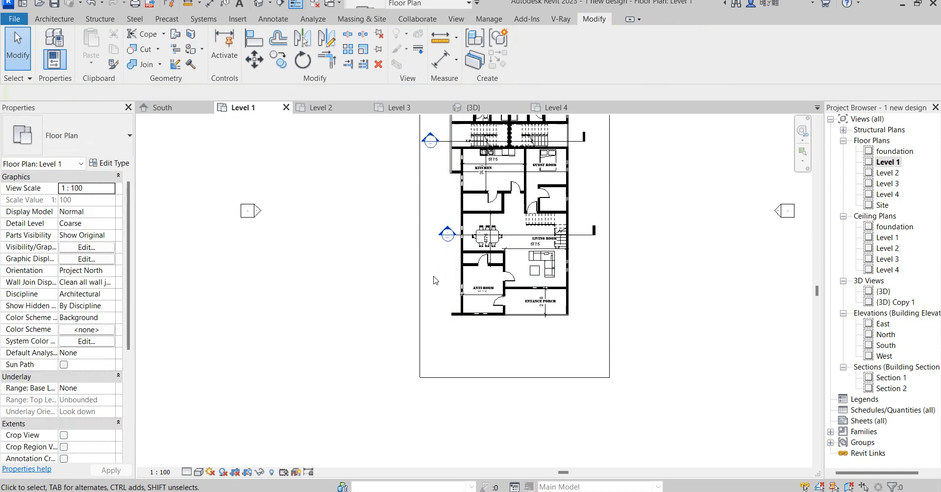
Step: Shorten the front wall's overhanging end back to the anti-room's outer corner, and return to the {3D} view
{"action": "scroll", "coordinate": [508, 325], "scroll_direction": "up", "scroll_amount": 2}
{"action": "scroll", "coordinate": [456, 325], "scroll_direction": "up", "scroll_amount": 3}
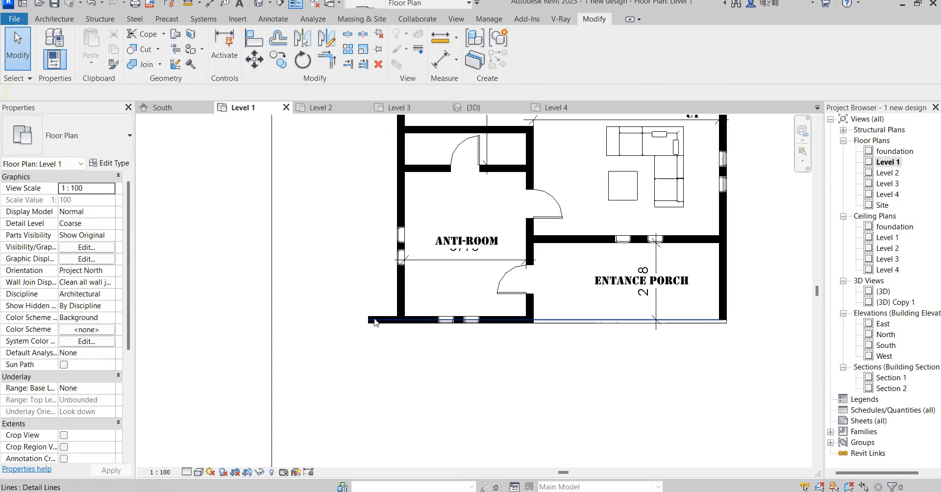
{"action": "left_click", "coordinate": [373, 319]}
{"action": "left_click_drag", "start_coordinate": [369, 320], "coordinate": [402, 321]}
{"action": "left_click", "coordinate": [330, 333]}
{"action": "left_click", "coordinate": [371, 320]}
{"action": "left_click", "coordinate": [351, 375]}
{"action": "scroll", "coordinate": [518, 354], "scroll_direction": "down", "scroll_amount": 3}
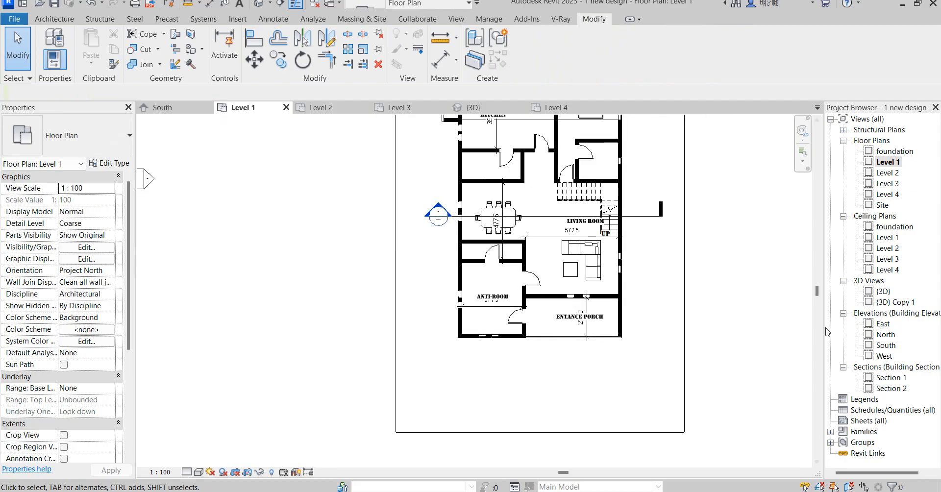
{"action": "double_click", "coordinate": [883, 292]}
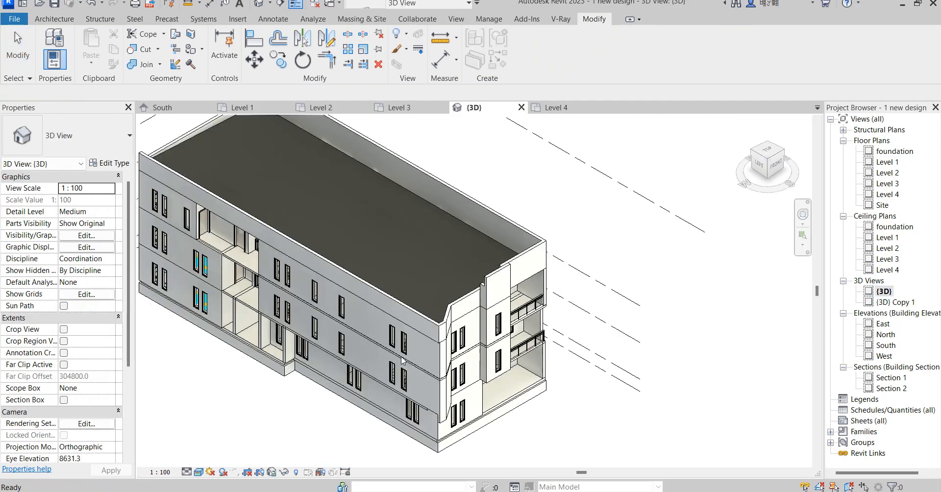
Step: Examine the building's front corner and the open stair bay on its long side in the {3D} view
{"action": "scroll", "coordinate": [429, 419], "scroll_direction": "up", "scroll_amount": 5}
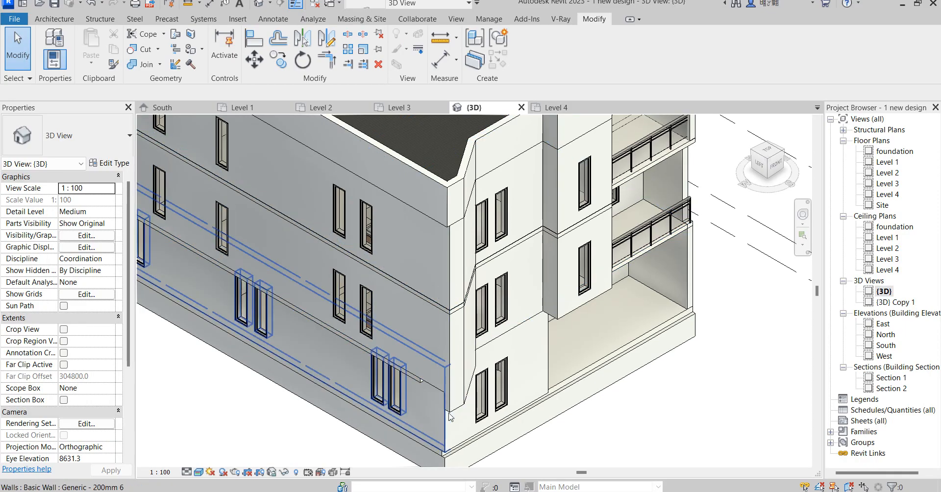
{"action": "scroll", "coordinate": [443, 372], "scroll_direction": "up", "scroll_amount": 3}
{"action": "scroll", "coordinate": [444, 366], "scroll_direction": "down", "scroll_amount": 5}
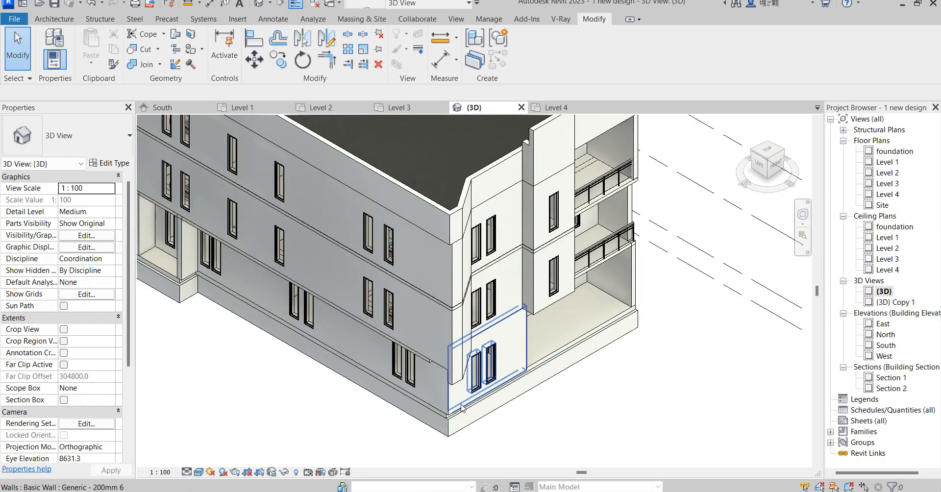
{"action": "left_click_drag", "start_coordinate": [763, 167], "coordinate": [806, 153]}
{"action": "scroll", "coordinate": [595, 246], "scroll_direction": "down", "scroll_amount": 6}
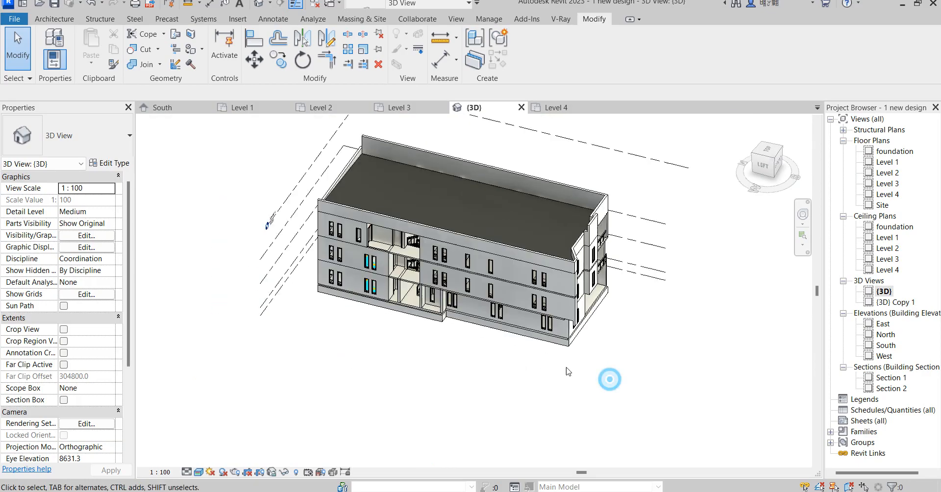
{"action": "scroll", "coordinate": [397, 302], "scroll_direction": "up", "scroll_amount": 6}
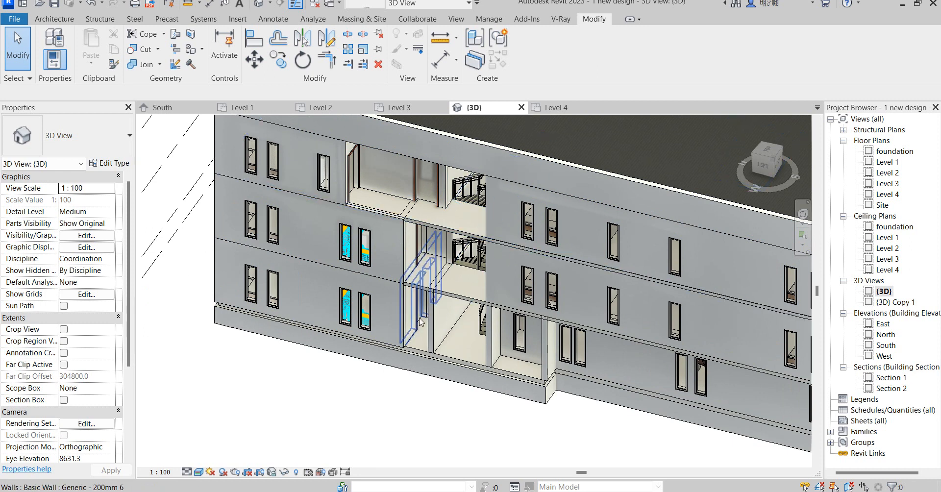
Step: On Level 2, sketch a 3600 mm Glass Panel - Bottom Fill railing across the open stair landing edge on the game room side
{"action": "double_click", "coordinate": [889, 172]}
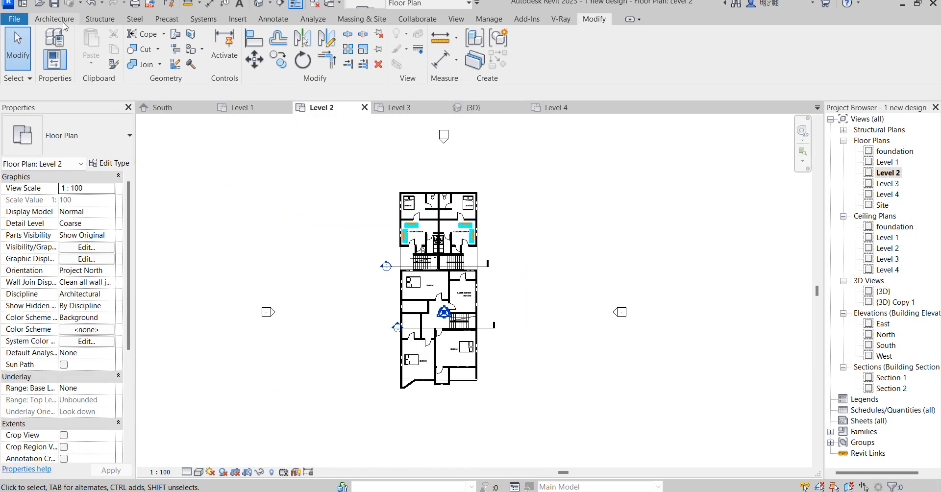
{"action": "left_click", "coordinate": [55, 19]}
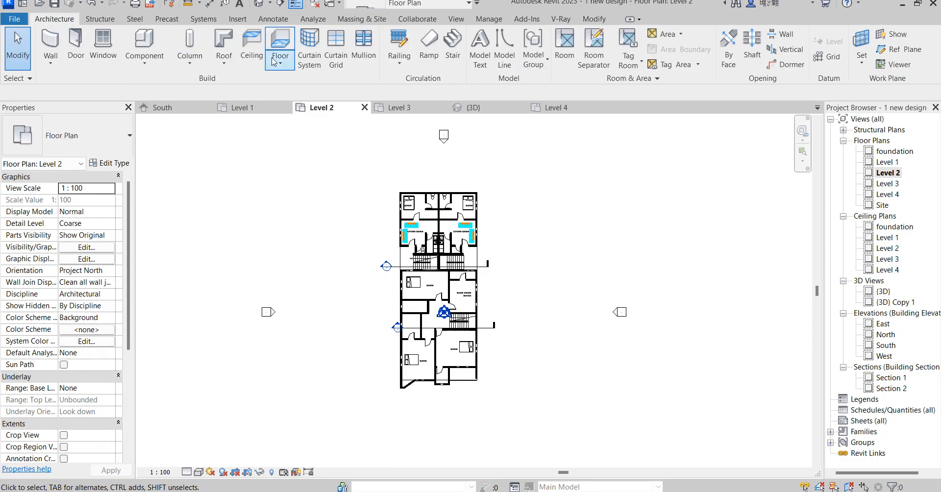
{"action": "left_click", "coordinate": [399, 62]}
{"action": "left_click", "coordinate": [417, 86]}
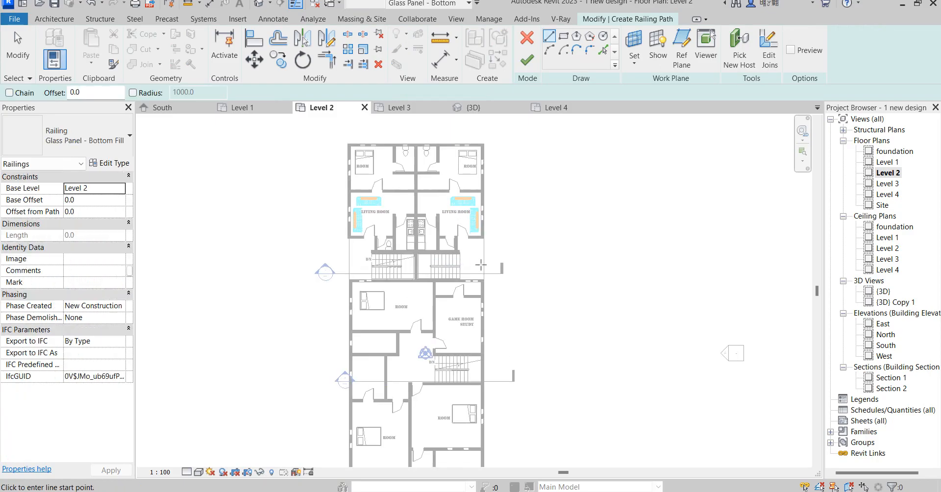
{"action": "scroll", "coordinate": [467, 278], "scroll_direction": "up", "scroll_amount": 5}
{"action": "left_click", "coordinate": [494, 200]}
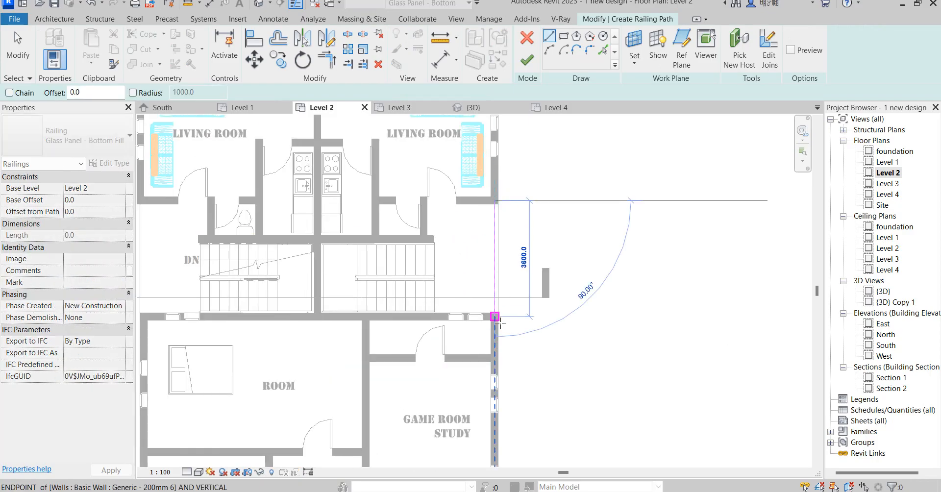
{"action": "left_click", "coordinate": [495, 316]}
{"action": "left_click", "coordinate": [527, 60]}
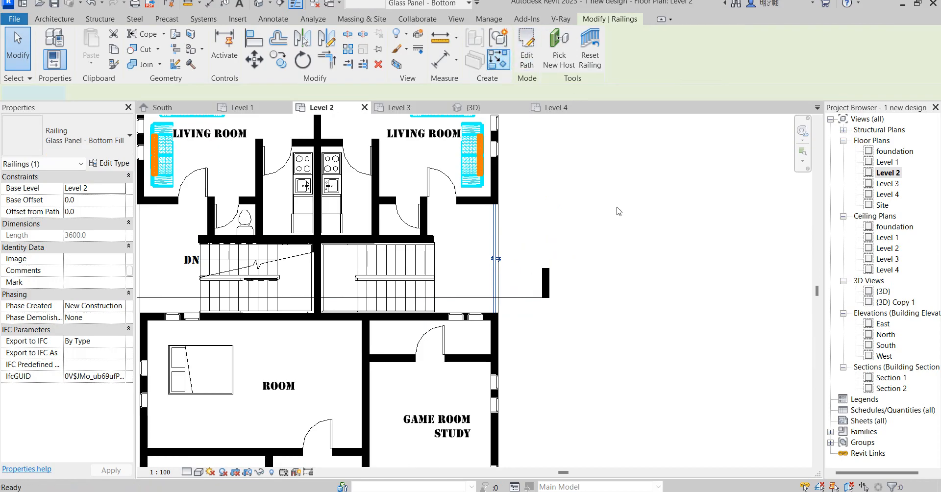
Step: Add a matching 3600 mm railing across the opposite open edge of the Level 2 stair landing, from living room wall to bedroom wall
{"action": "scroll", "coordinate": [605, 209], "scroll_direction": "down", "scroll_amount": 2}
{"action": "scroll", "coordinate": [350, 214], "scroll_direction": "up", "scroll_amount": 2}
{"action": "scroll", "coordinate": [348, 190], "scroll_direction": "up", "scroll_amount": 2}
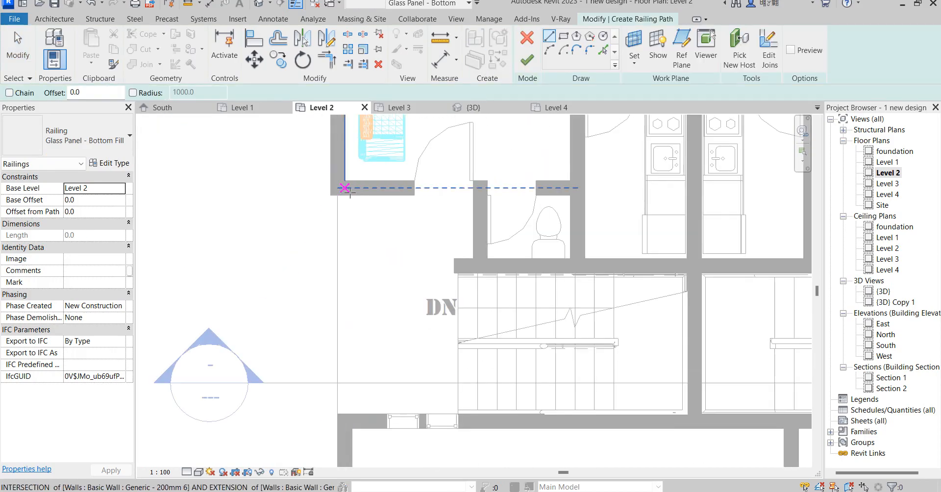
{"action": "left_click", "coordinate": [345, 189]}
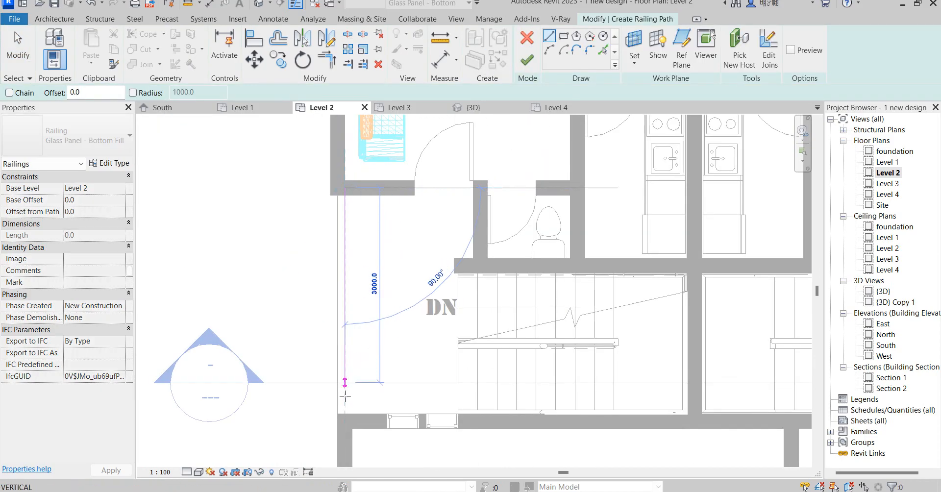
{"action": "left_click", "coordinate": [346, 421]}
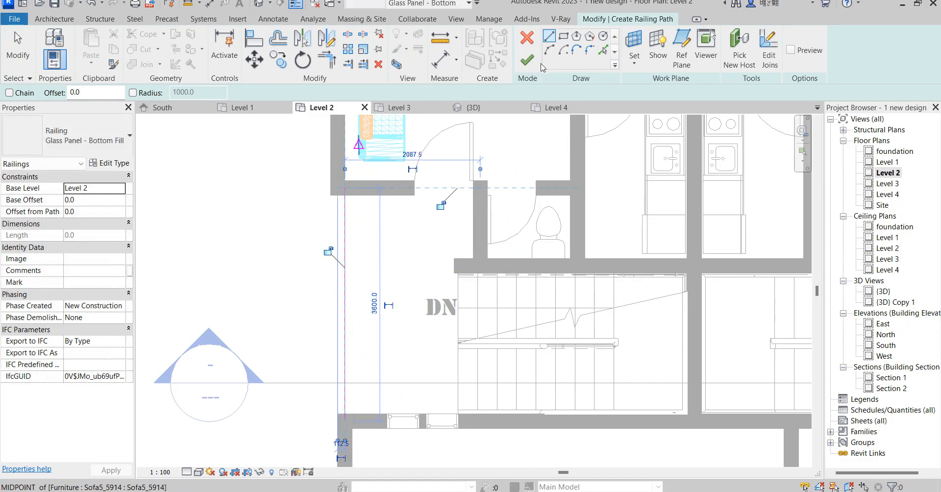
{"action": "left_click", "coordinate": [526, 62]}
{"action": "scroll", "coordinate": [346, 223], "scroll_direction": "down", "scroll_amount": 6}
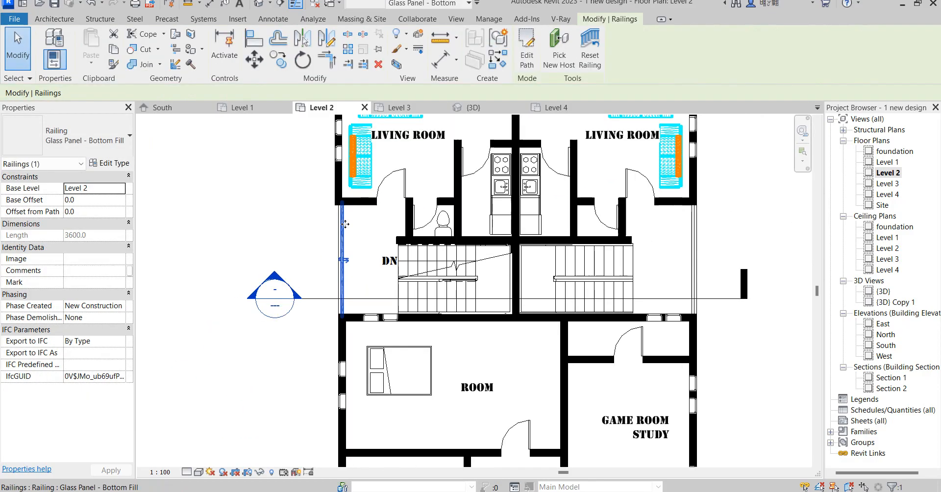
{"action": "scroll", "coordinate": [454, 315], "scroll_direction": "up", "scroll_amount": 2}
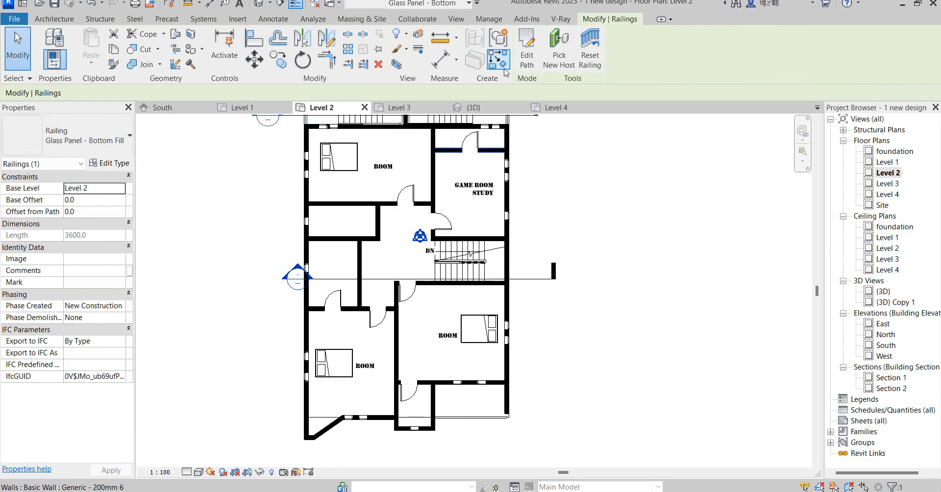
{"action": "left_click", "coordinate": [526, 58]}
{"action": "scroll", "coordinate": [466, 417], "scroll_direction": "up", "scroll_amount": 3}
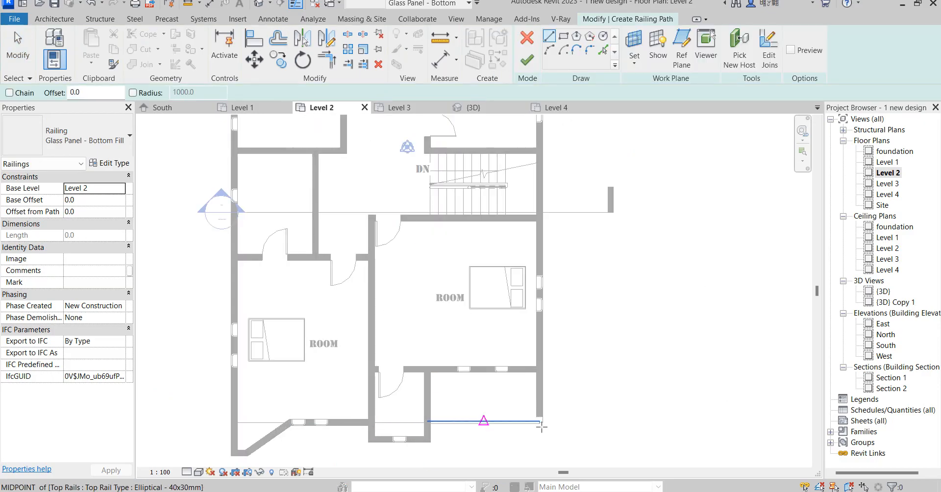
{"action": "scroll", "coordinate": [546, 426], "scroll_direction": "up", "scroll_amount": 3}
{"action": "right_click", "coordinate": [485, 267]}
{"action": "left_click", "coordinate": [496, 266]}
Step: Switch to the {3D} view and discard the empty railing path sketch
{"action": "double_click", "coordinate": [888, 292]}
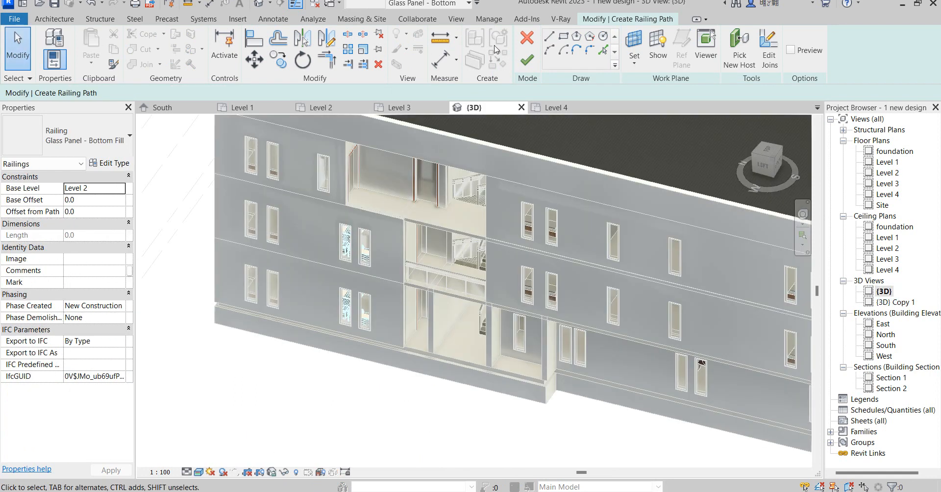
{"action": "left_click", "coordinate": [530, 60]}
{"action": "left_click", "coordinate": [732, 479]}
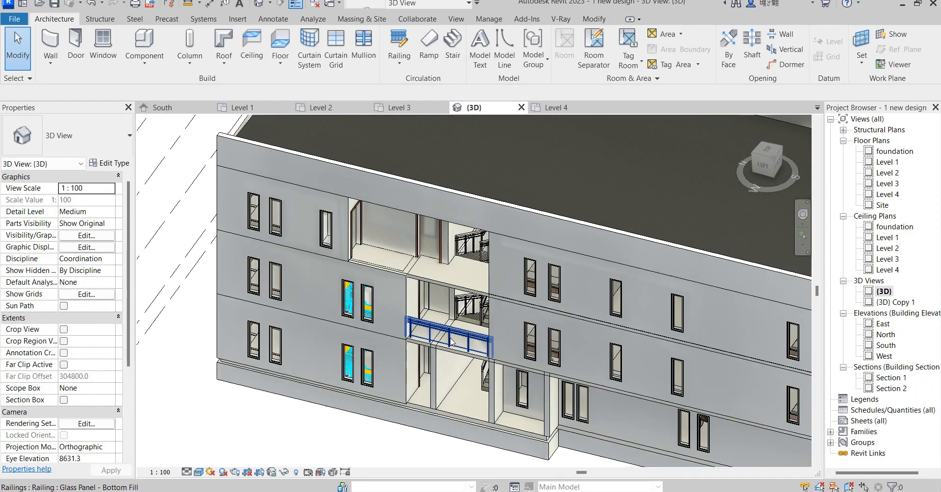
Step: Copy the Level 2 stair bay railing and paste it aligned to Level 3
{"action": "left_click", "coordinate": [460, 339]}
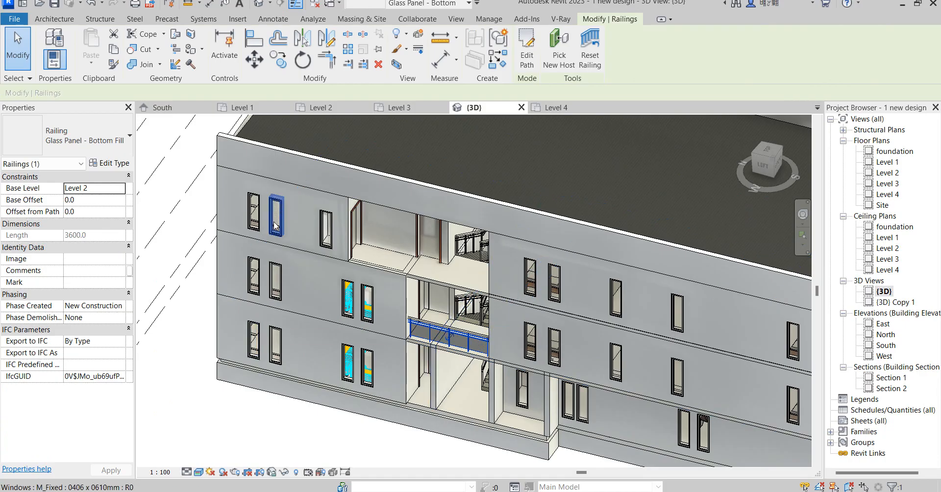
{"action": "left_click", "coordinate": [281, 67]}
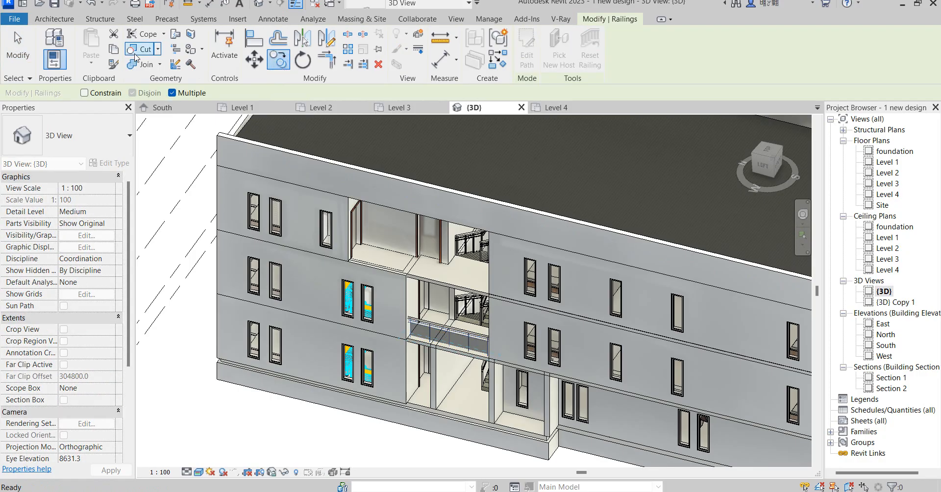
{"action": "left_click", "coordinate": [115, 53]}
{"action": "left_click", "coordinate": [91, 63]}
{"action": "left_click", "coordinate": [138, 100]}
{"action": "left_click", "coordinate": [412, 192]}
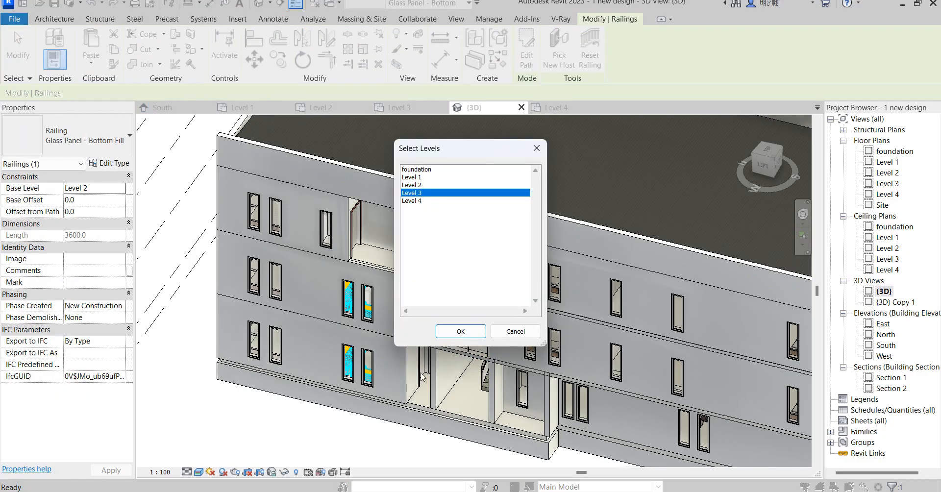
{"action": "left_click", "coordinate": [463, 334]}
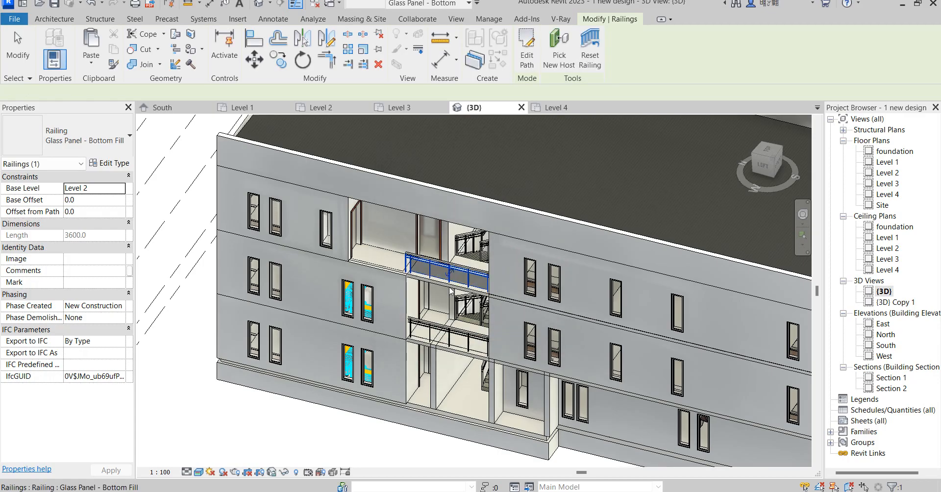
Step: On the Level 3 plan, extend the pasted railing's path to the short outer wall for a 5900 mm length and finish the sketch
{"action": "double_click", "coordinate": [894, 183]}
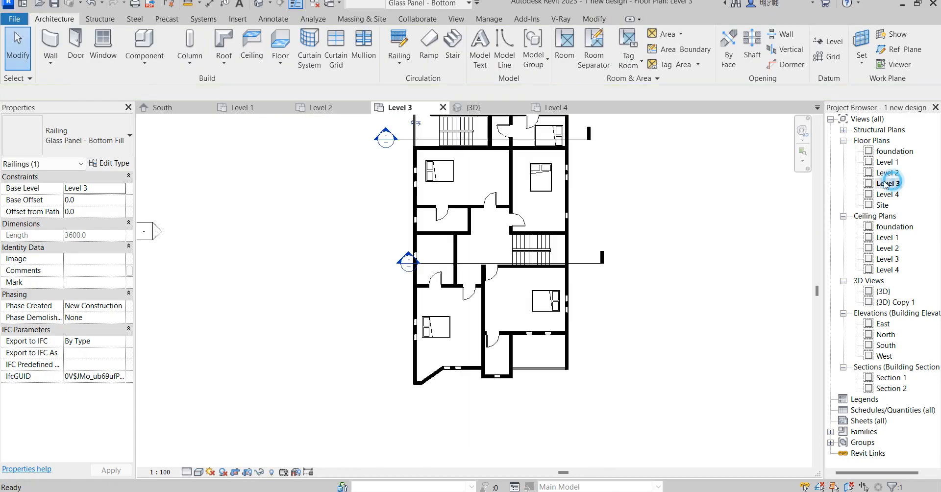
{"action": "scroll", "coordinate": [455, 288], "scroll_direction": "up", "scroll_amount": 5}
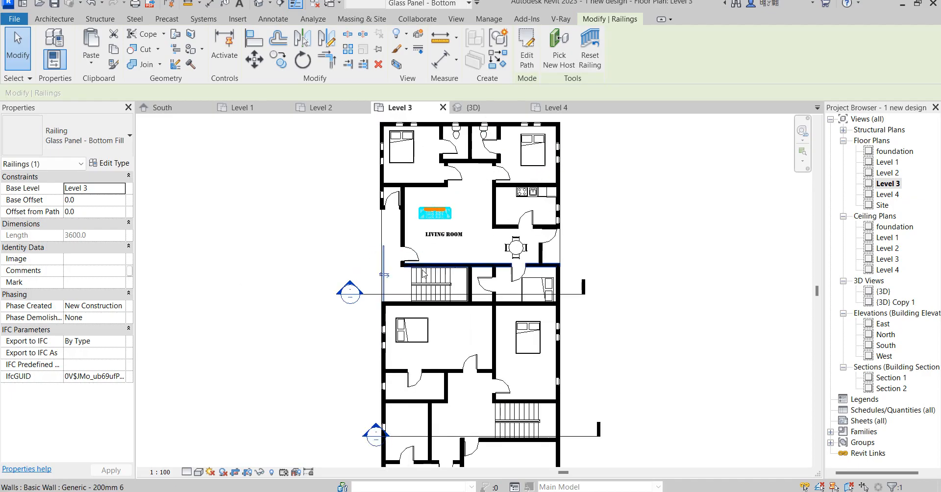
{"action": "scroll", "coordinate": [446, 282], "scroll_direction": "down", "scroll_amount": 2}
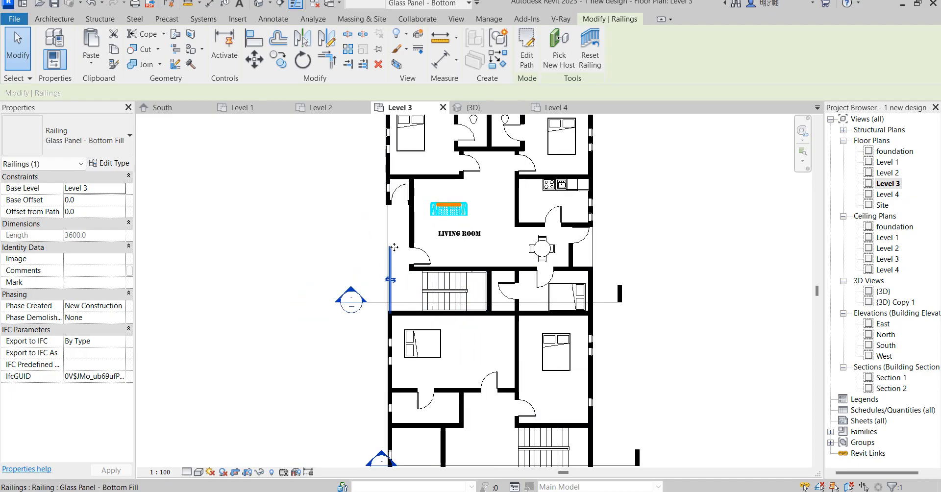
{"action": "scroll", "coordinate": [394, 248], "scroll_direction": "up", "scroll_amount": 2}
{"action": "left_click", "coordinate": [524, 65]}
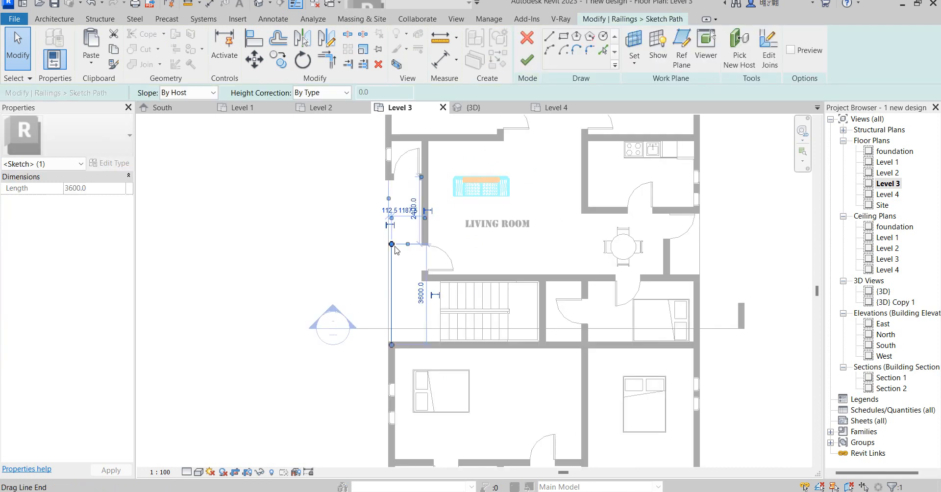
{"action": "left_click_drag", "start_coordinate": [408, 184], "coordinate": [392, 179]}
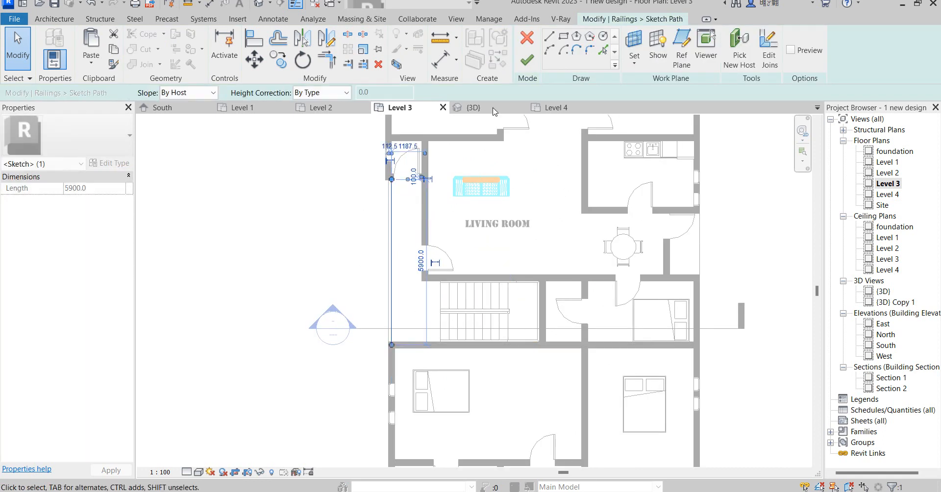
{"action": "left_click", "coordinate": [528, 59]}
Step: Compare the stair and living room areas of the Level 2 and Level 3 floor plans
{"action": "double_click", "coordinate": [889, 172]}
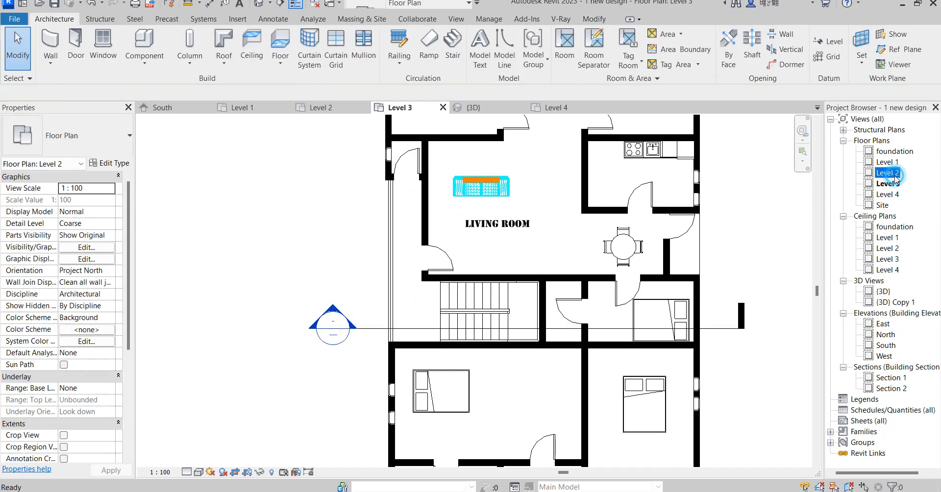
{"action": "scroll", "coordinate": [451, 297], "scroll_direction": "down", "scroll_amount": 2}
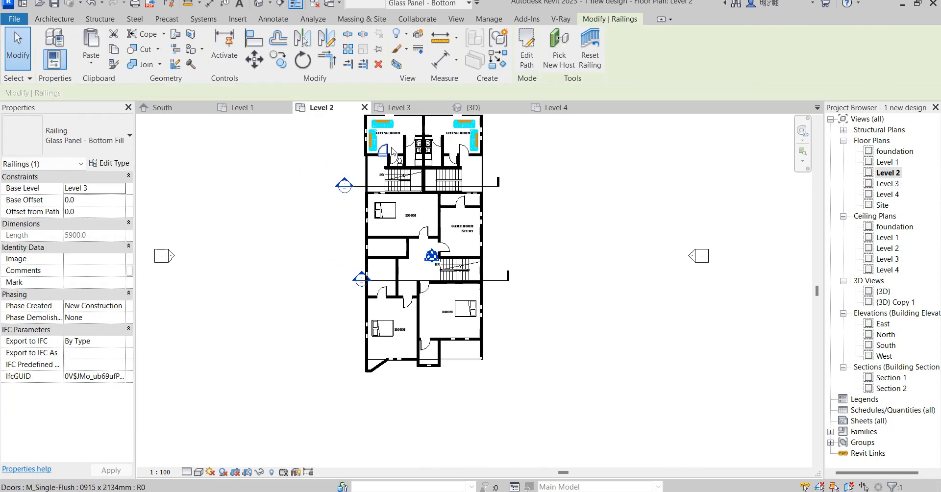
{"action": "scroll", "coordinate": [392, 149], "scroll_direction": "up", "scroll_amount": 3}
{"action": "scroll", "coordinate": [410, 321], "scroll_direction": "down", "scroll_amount": 2}
{"action": "scroll", "coordinate": [461, 276], "scroll_direction": "down", "scroll_amount": 2}
{"action": "scroll", "coordinate": [448, 192], "scroll_direction": "up", "scroll_amount": 2}
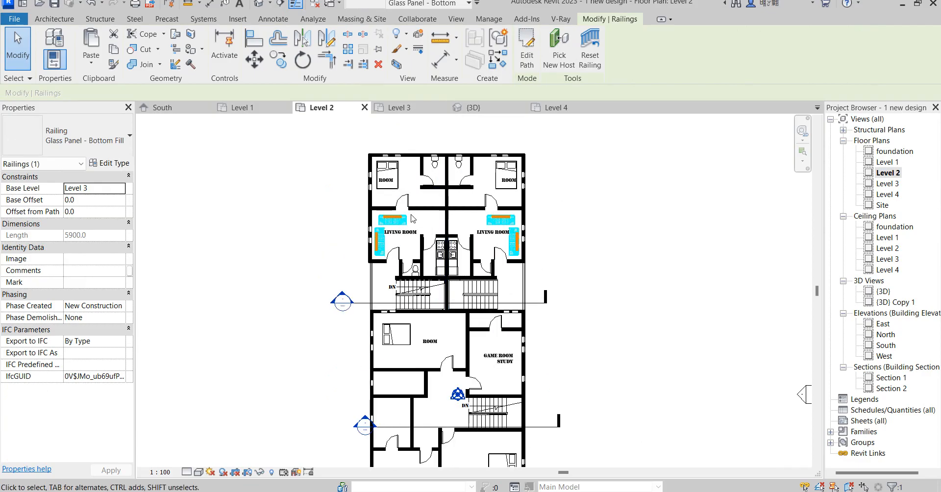
{"action": "scroll", "coordinate": [506, 237], "scroll_direction": "up", "scroll_amount": 2}
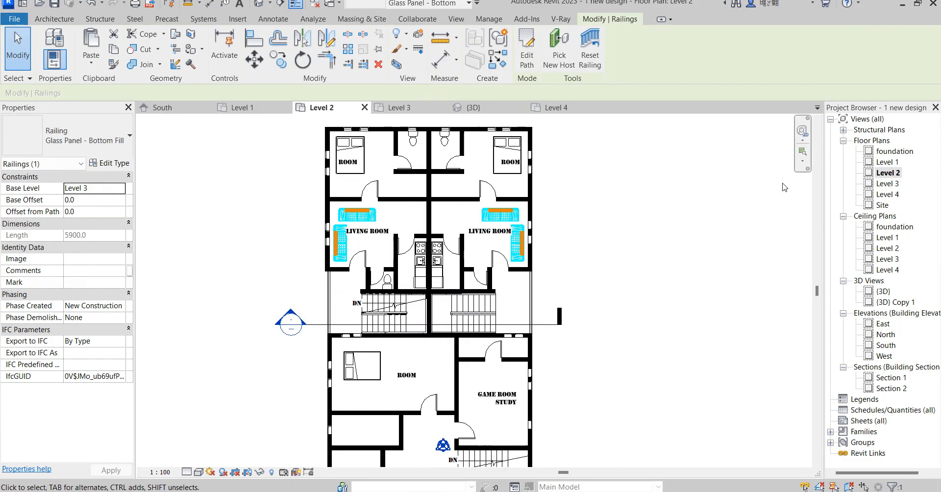
{"action": "double_click", "coordinate": [888, 183]}
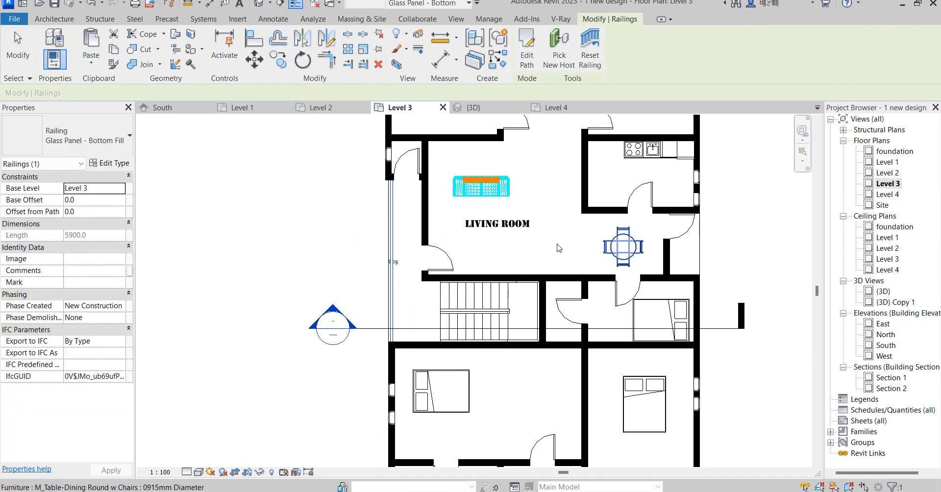
{"action": "scroll", "coordinate": [500, 301], "scroll_direction": "up", "scroll_amount": 2}
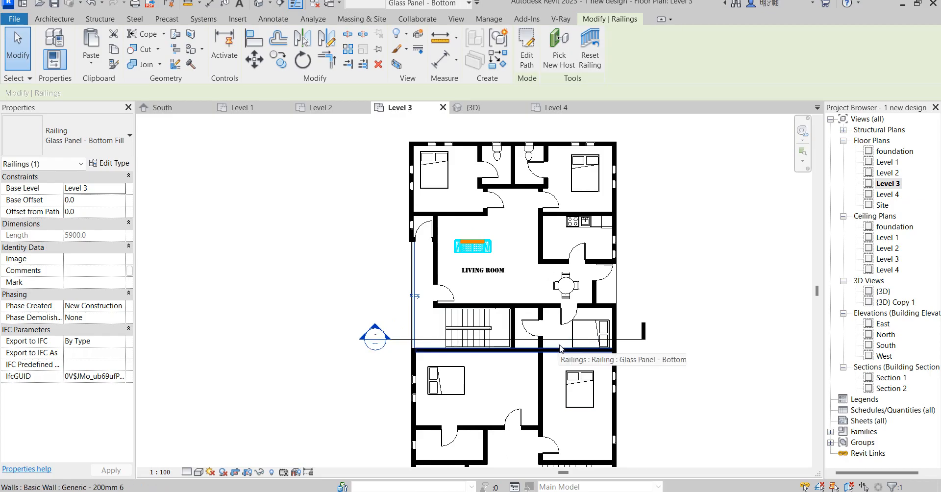
Step: Delete the queen bed in the small room beside the Level 3 staircase and open the Level 2 floor plan
{"action": "left_click", "coordinate": [601, 328]}
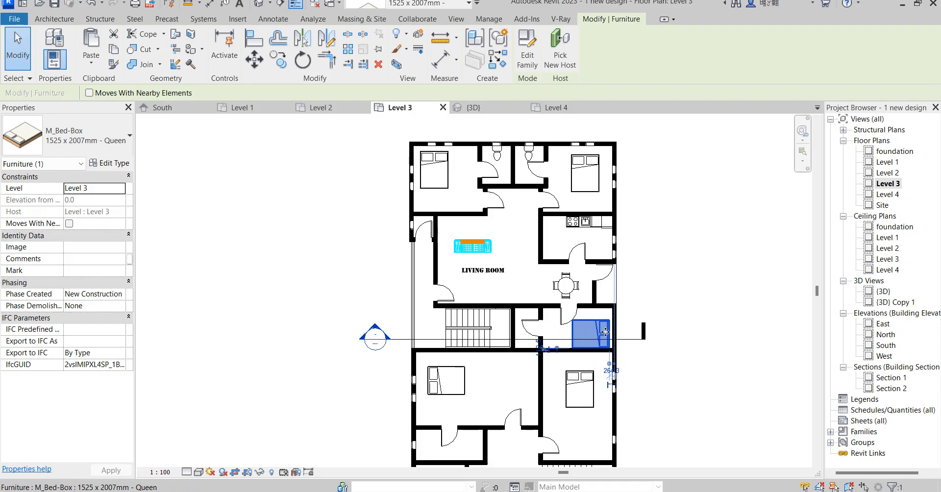
{"action": "key", "text": "Delete"}
{"action": "scroll", "coordinate": [608, 309], "scroll_direction": "up", "scroll_amount": 2}
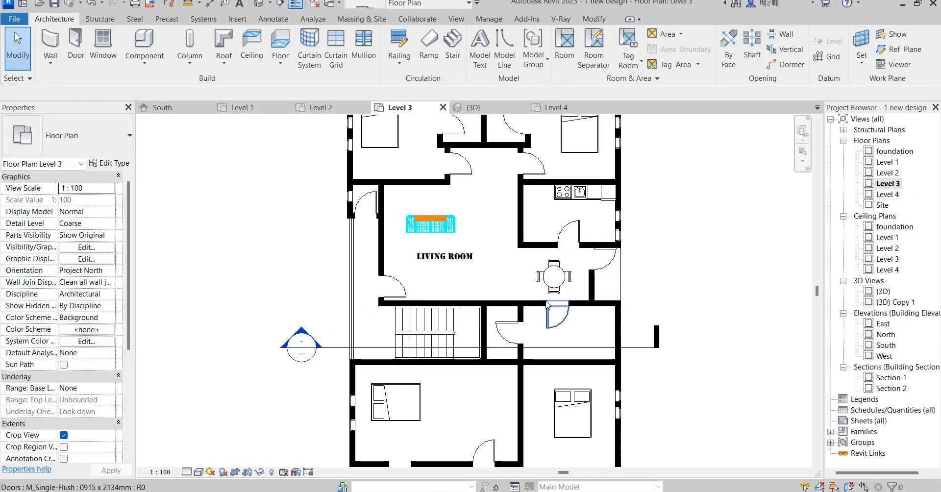
{"action": "scroll", "coordinate": [552, 310], "scroll_direction": "down", "scroll_amount": 2}
{"action": "double_click", "coordinate": [888, 173]}
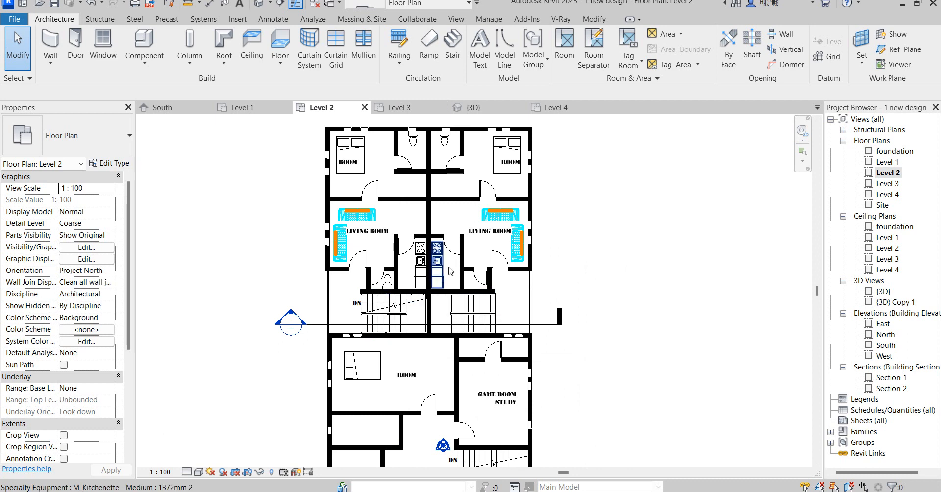
Step: Review the Level 1 floor plan from the entrance porch to the rear rooms, and return to the Level 2 plan
{"action": "double_click", "coordinate": [887, 162]}
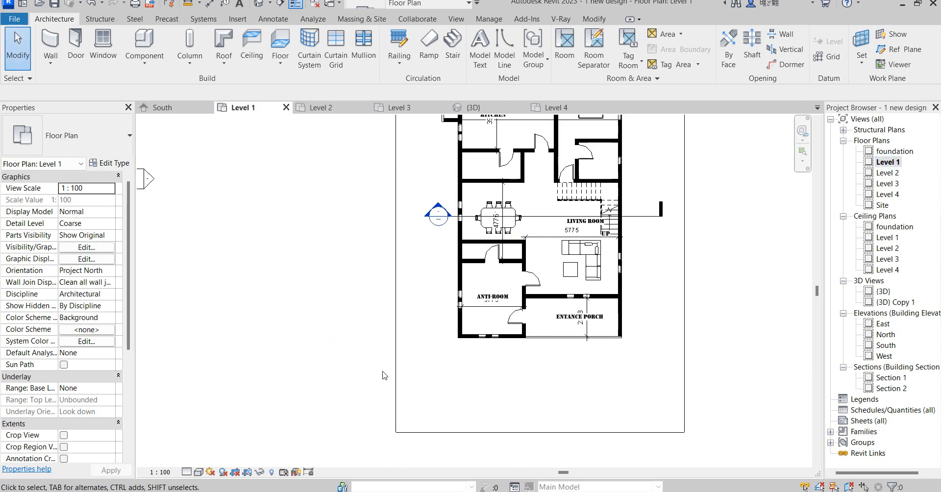
{"action": "scroll", "coordinate": [449, 154], "scroll_direction": "down", "scroll_amount": 3}
{"action": "scroll", "coordinate": [448, 155], "scroll_direction": "up", "scroll_amount": 3}
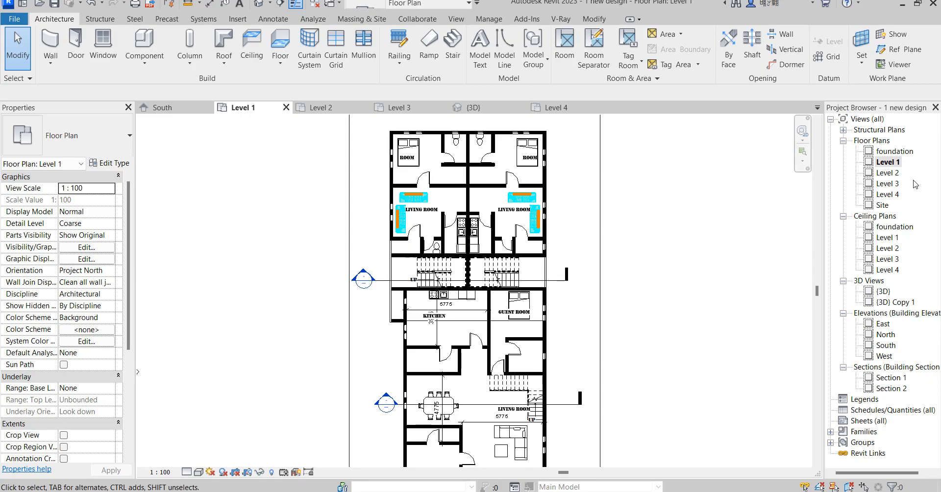
{"action": "double_click", "coordinate": [889, 174]}
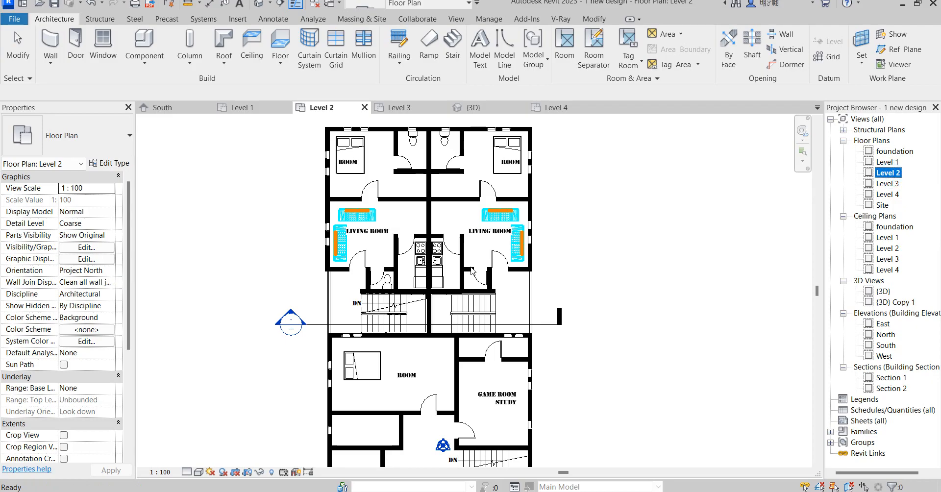
Step: On the Level 3 plan, shift the two windows in the kitchen's outer wall slightly away from the dining area
{"action": "double_click", "coordinate": [886, 184]}
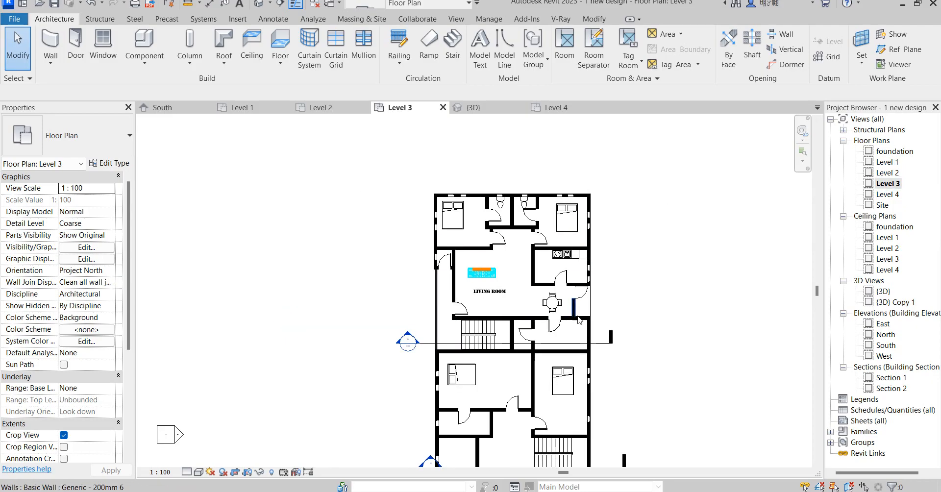
{"action": "scroll", "coordinate": [582, 292], "scroll_direction": "up", "scroll_amount": 5}
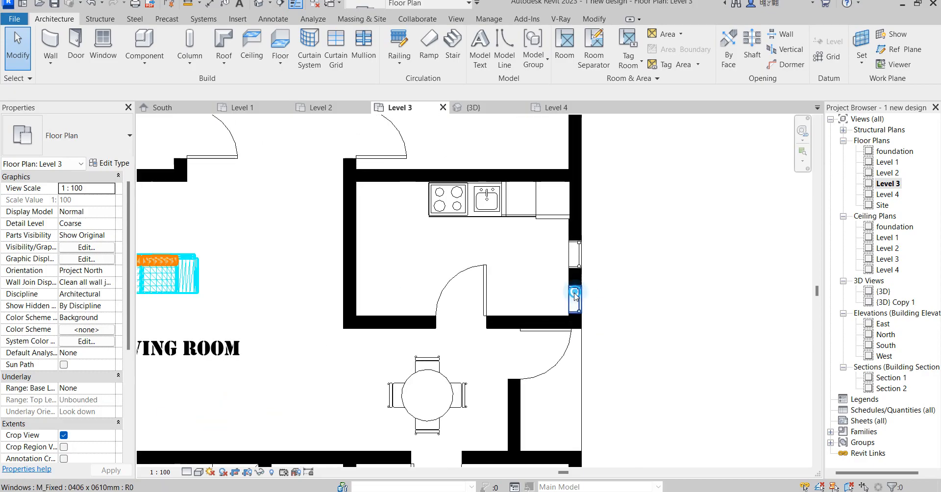
{"action": "left_click", "coordinate": [582, 293]}
{"action": "left_click", "coordinate": [580, 258], "text": "ctrl"}
{"action": "left_click", "coordinate": [583, 275]}
{"action": "left_click", "coordinate": [653, 278]}
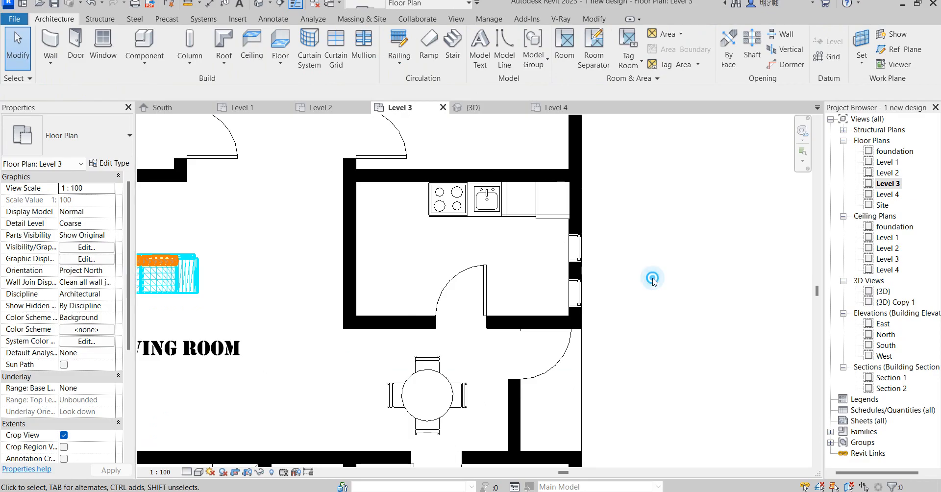
Step: Inspect the stair bays and openings on both long sides of the building in the 3D view
{"action": "double_click", "coordinate": [884, 292]}
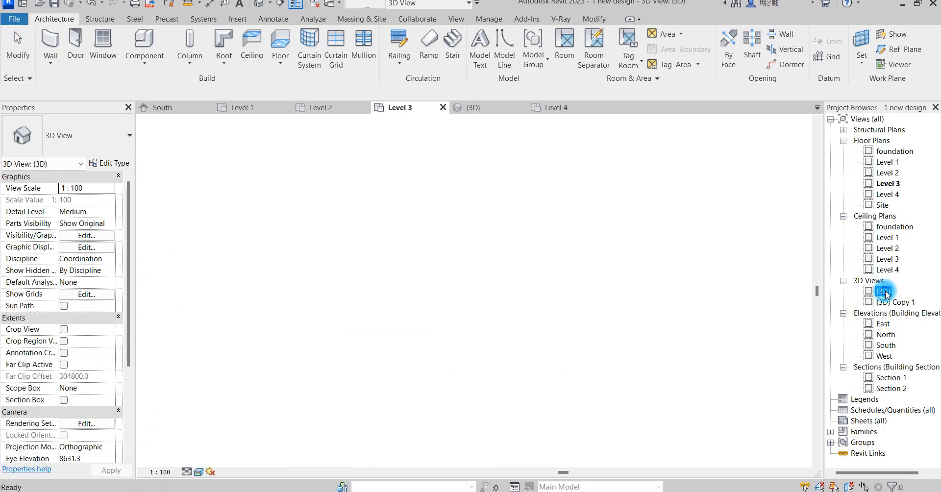
{"action": "scroll", "coordinate": [354, 319], "scroll_direction": "down", "scroll_amount": 4}
{"action": "scroll", "coordinate": [370, 413], "scroll_direction": "up", "scroll_amount": 3}
{"action": "scroll", "coordinate": [397, 354], "scroll_direction": "up", "scroll_amount": 3}
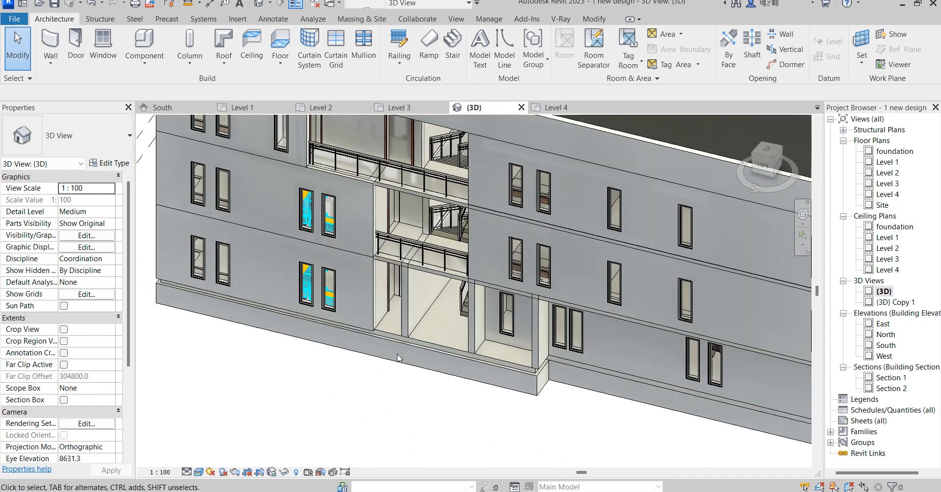
{"action": "scroll", "coordinate": [394, 323], "scroll_direction": "up", "scroll_amount": 3}
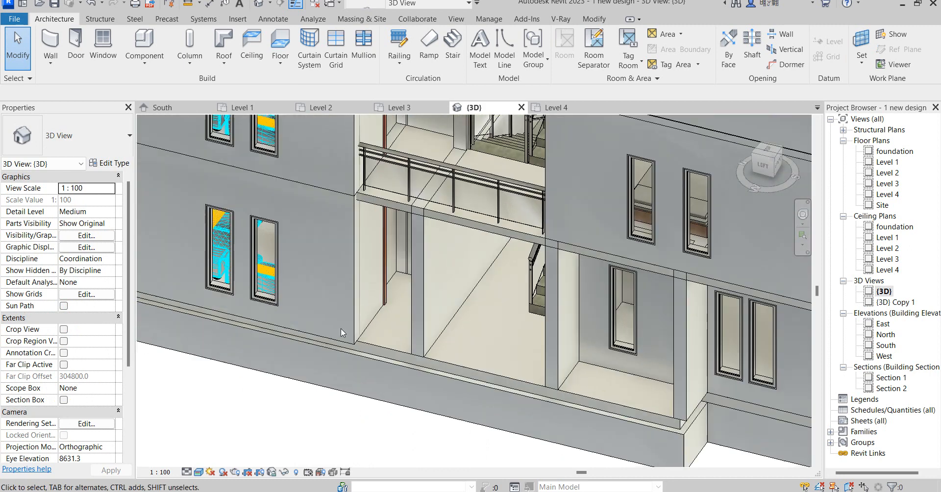
{"action": "scroll", "coordinate": [405, 369], "scroll_direction": "down", "scroll_amount": 6}
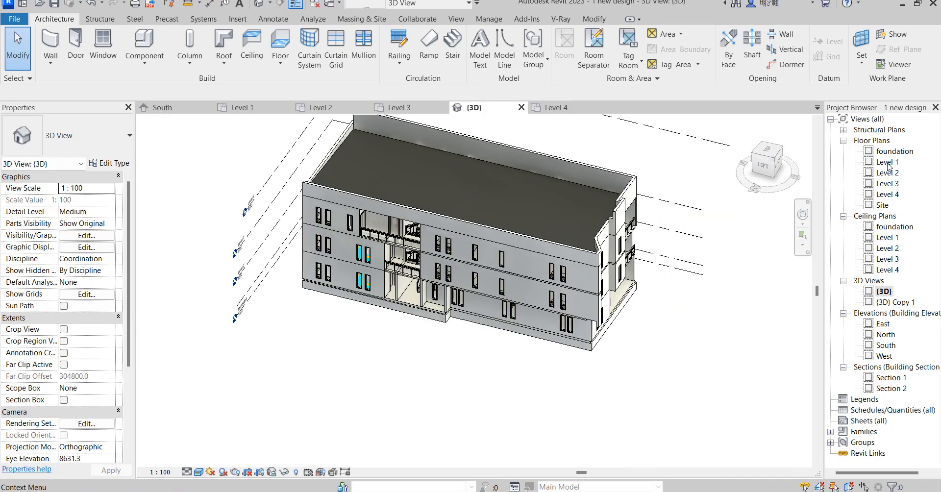
{"action": "left_click", "coordinate": [784, 151]}
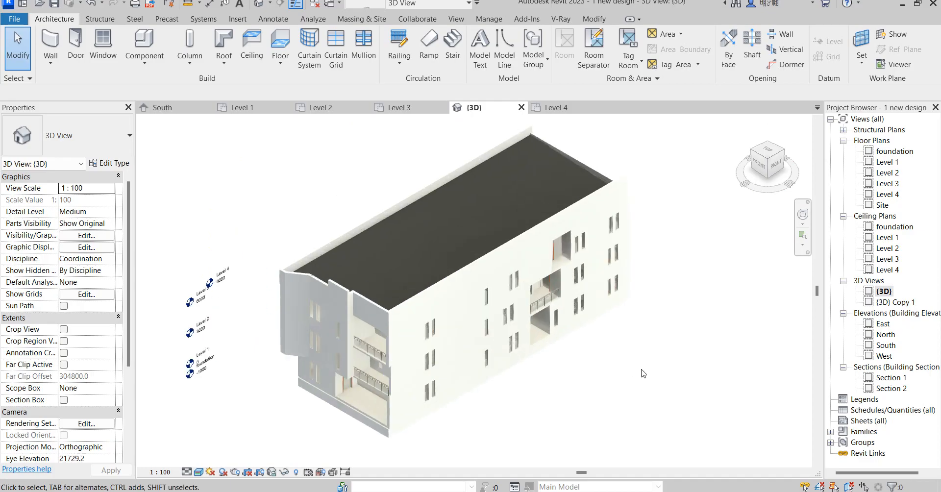
{"action": "scroll", "coordinate": [552, 318], "scroll_direction": "up", "scroll_amount": 5}
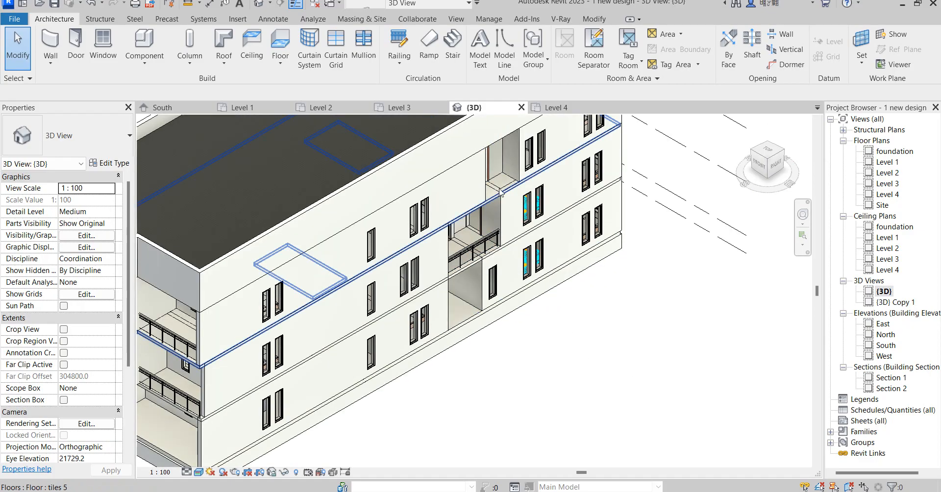
Step: Create a matching Glass Panel - Bottom Fill railing 2400 mm long across the open outer bay beside the Level 3 dining area and view it in 3D
{"action": "double_click", "coordinate": [887, 184]}
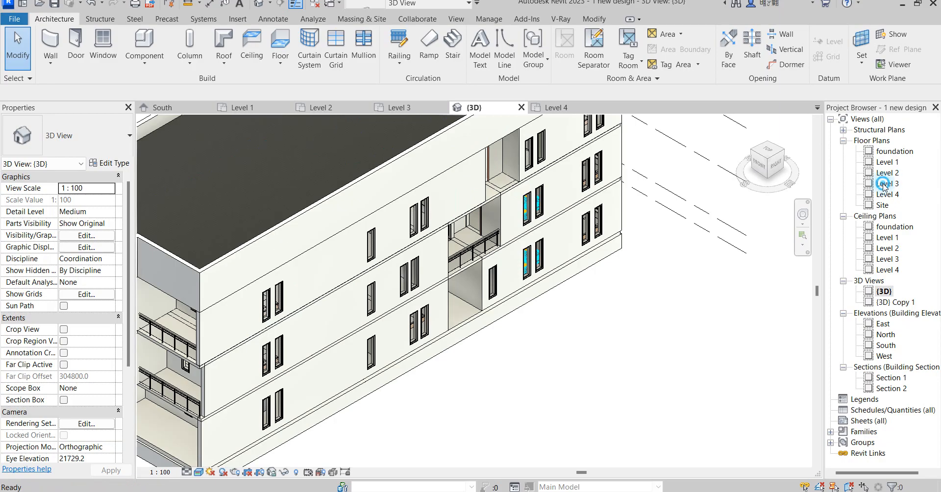
{"action": "scroll", "coordinate": [458, 407], "scroll_direction": "up", "scroll_amount": 2}
{"action": "left_click", "coordinate": [398, 270]}
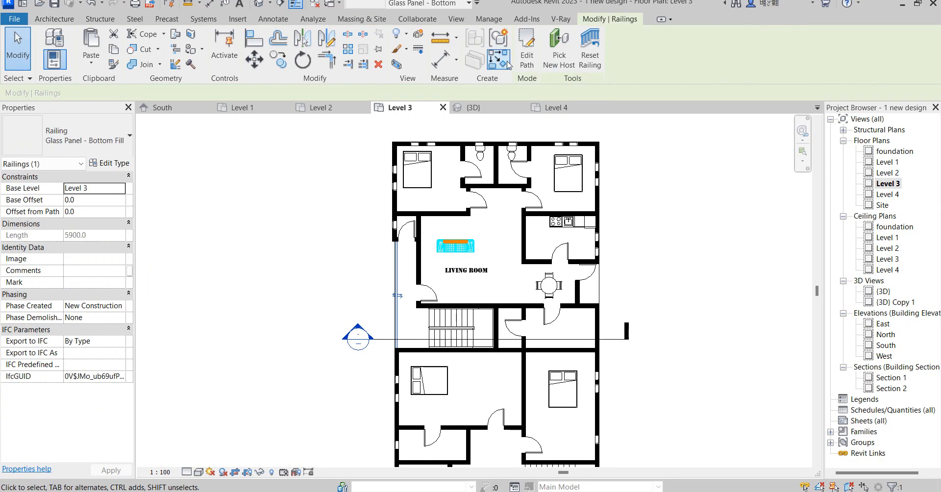
{"action": "left_click", "coordinate": [527, 49]}
{"action": "scroll", "coordinate": [605, 273], "scroll_direction": "up", "scroll_amount": 3}
{"action": "scroll", "coordinate": [605, 274], "scroll_direction": "up", "scroll_amount": 3}
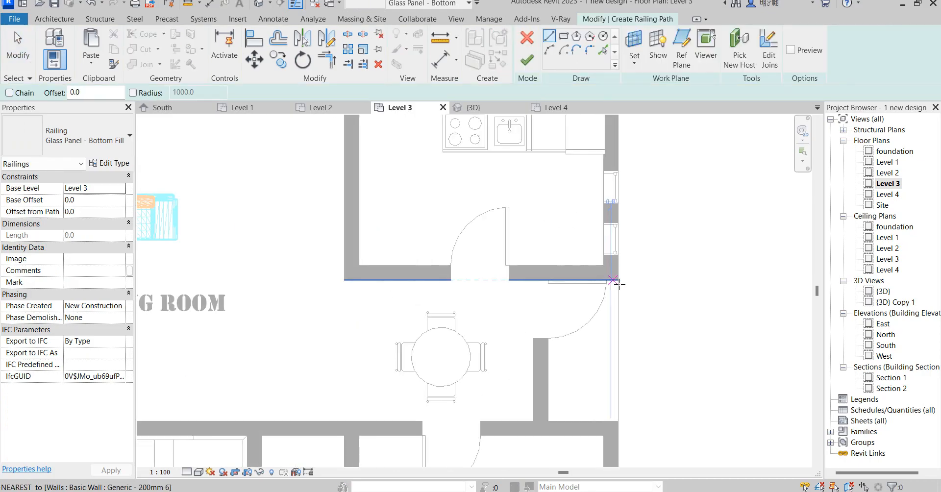
{"action": "left_click", "coordinate": [616, 278]}
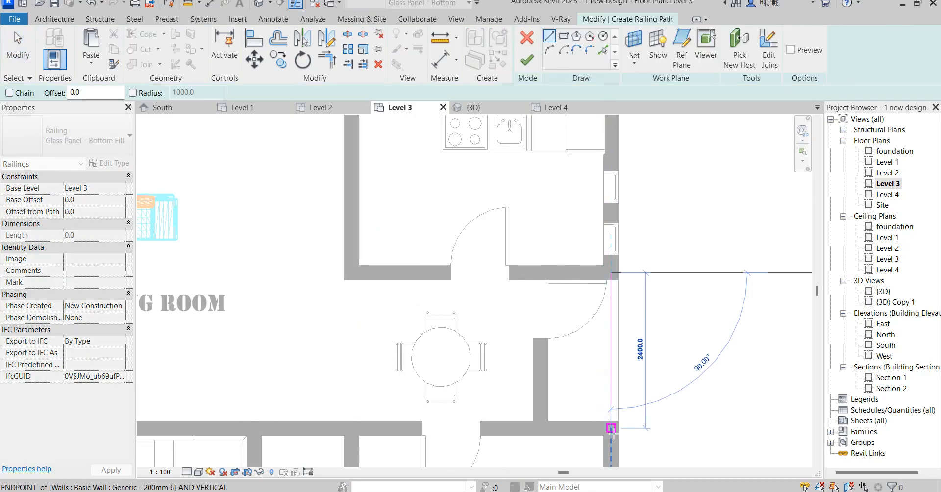
{"action": "left_click", "coordinate": [611, 428]}
{"action": "left_click", "coordinate": [533, 61]}
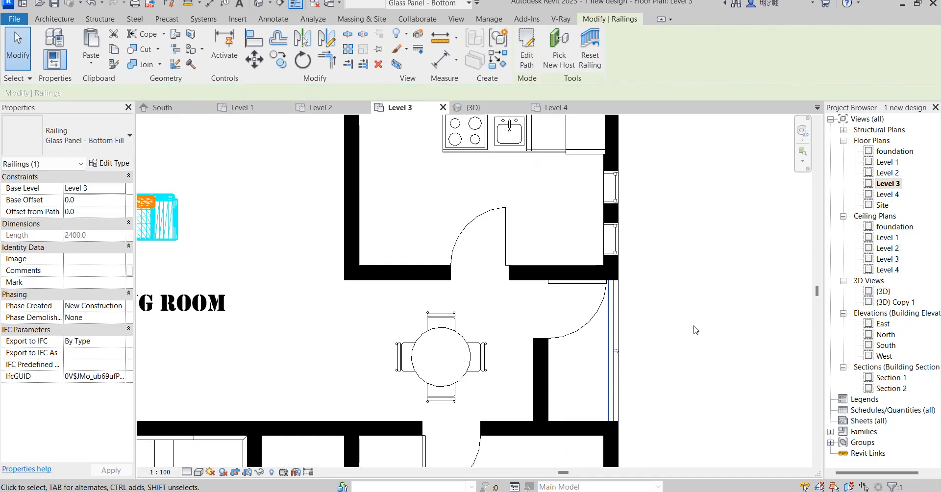
{"action": "scroll", "coordinate": [694, 321], "scroll_direction": "down", "scroll_amount": 5}
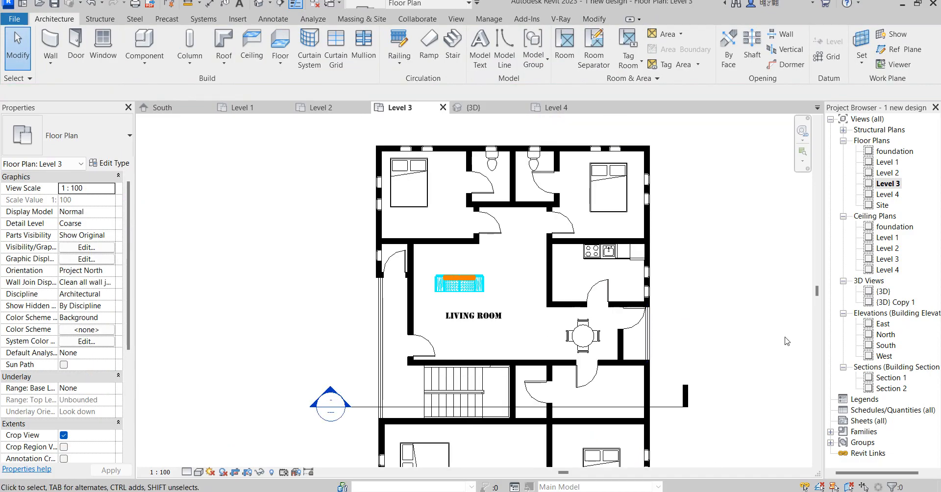
{"action": "double_click", "coordinate": [885, 292]}
{"action": "scroll", "coordinate": [531, 340], "scroll_direction": "down", "scroll_amount": 4}
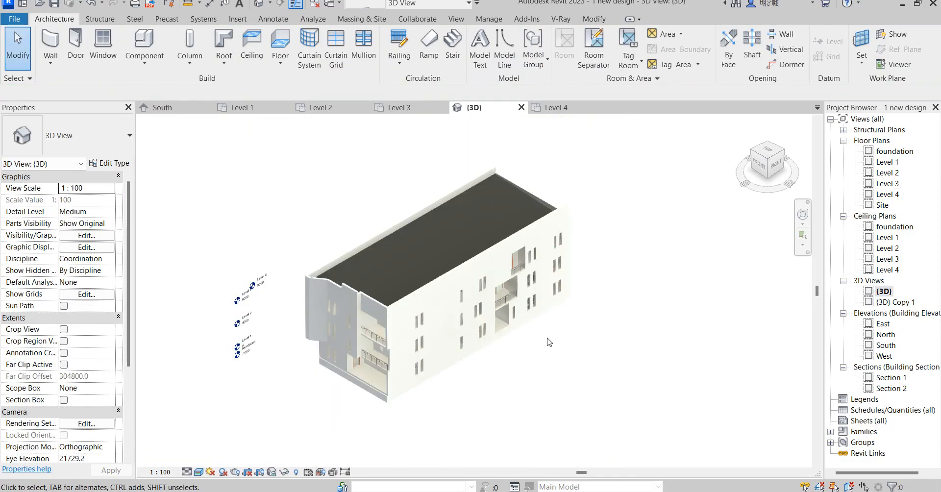
Step: On the foundation plan, create a toposurface from five points placed widely around the building at absolute elevation -1000
{"action": "double_click", "coordinate": [895, 152]}
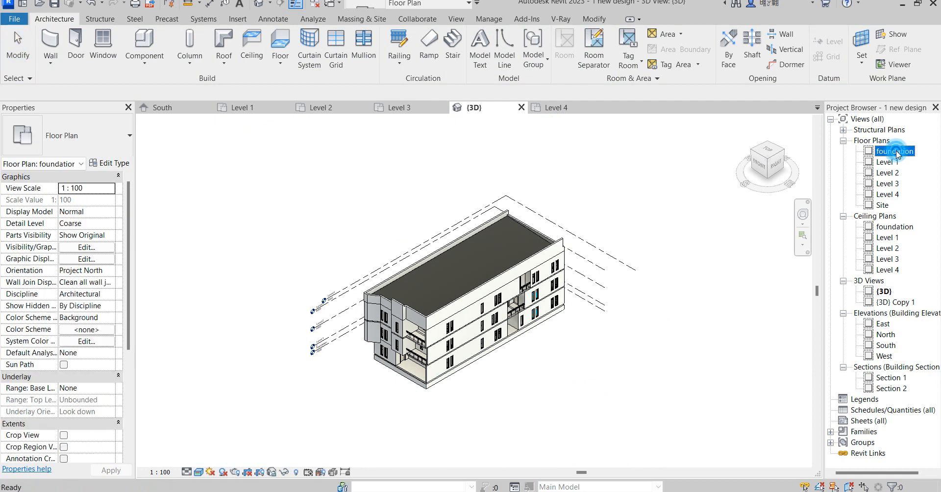
{"action": "scroll", "coordinate": [231, 192], "scroll_direction": "down", "scroll_amount": 3}
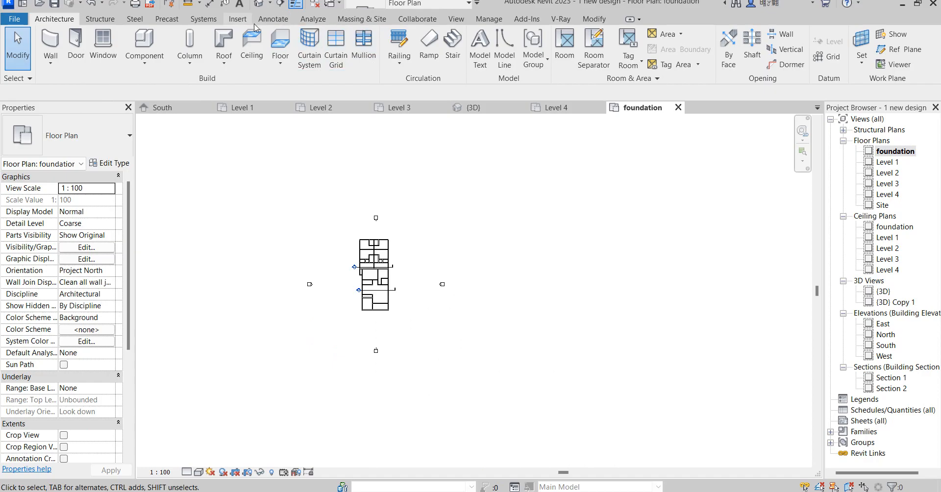
{"action": "left_click", "coordinate": [369, 20]}
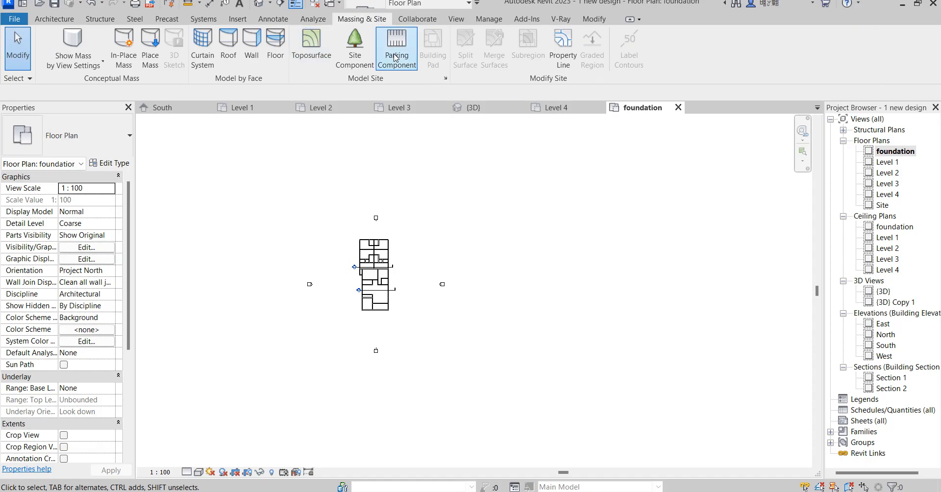
{"action": "left_click", "coordinate": [319, 38]}
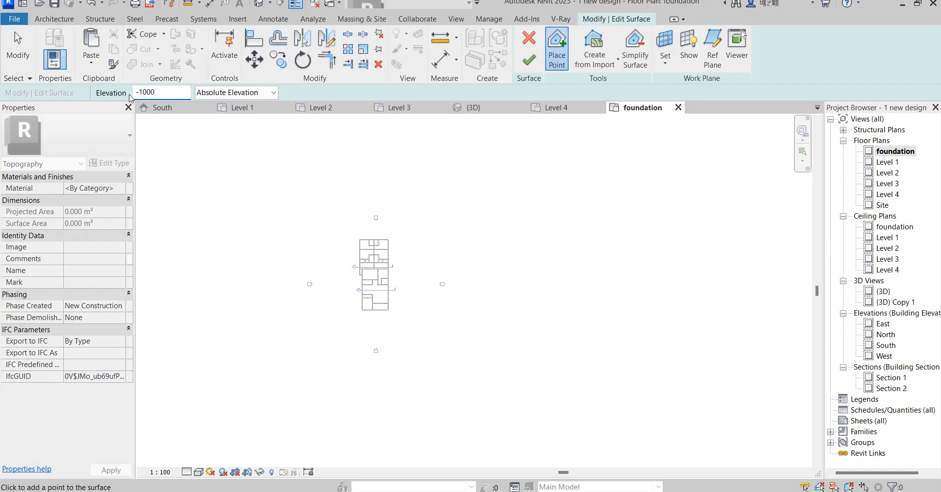
{"action": "scroll", "coordinate": [228, 160], "scroll_direction": "down", "scroll_amount": 3}
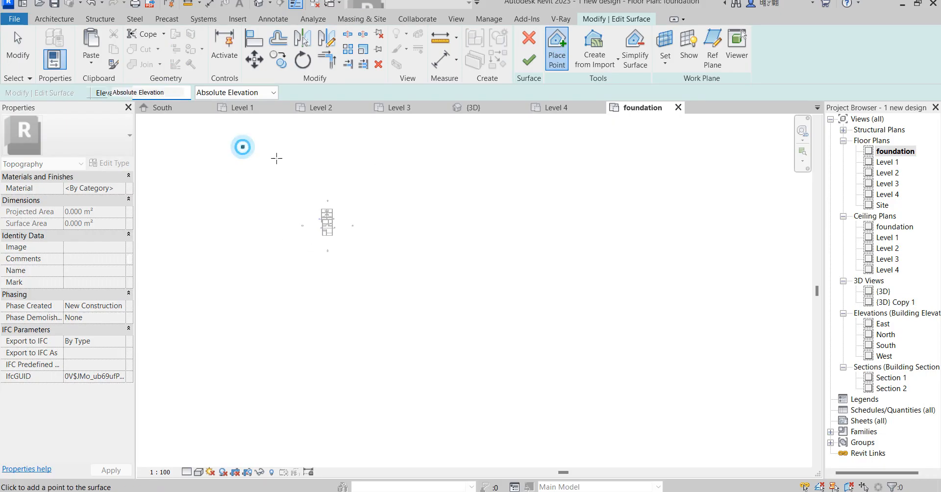
{"action": "left_click", "coordinate": [453, 144]}
{"action": "left_click", "coordinate": [466, 380]}
{"action": "left_click", "coordinate": [212, 371]}
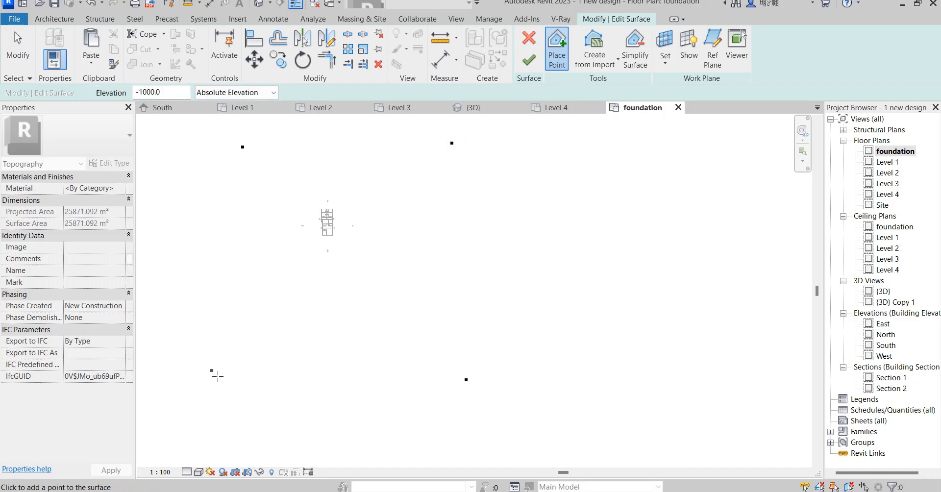
{"action": "left_click", "coordinate": [404, 141]}
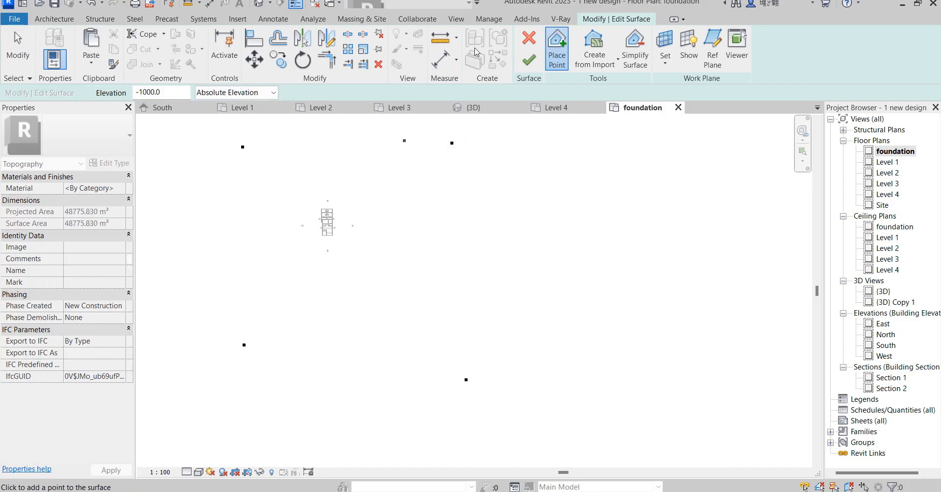
{"action": "left_click", "coordinate": [528, 60]}
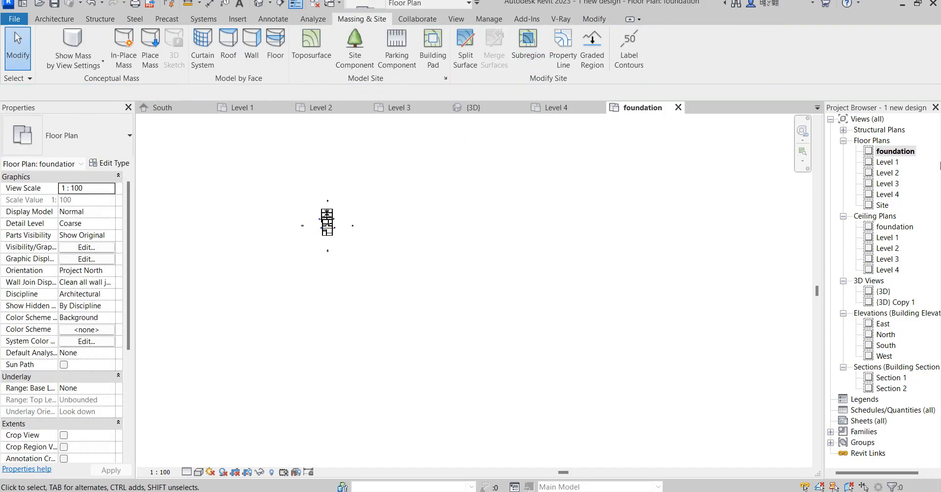
Step: Examine the extent of the new toposurface and how the building sits on it in the 3D view
{"action": "double_click", "coordinate": [885, 292]}
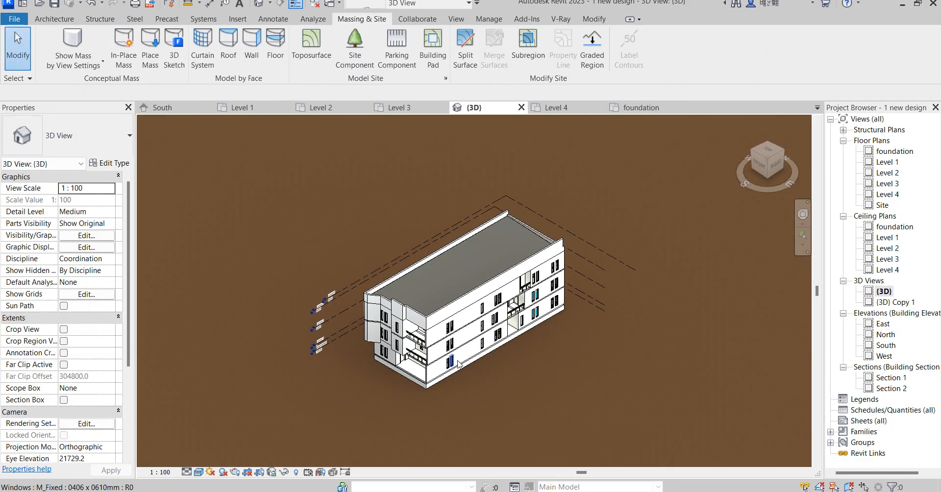
{"action": "scroll", "coordinate": [459, 360], "scroll_direction": "down", "scroll_amount": 3}
{"action": "middle_click_drag", "start_coordinate": [458, 360], "coordinate": [433, 317]}
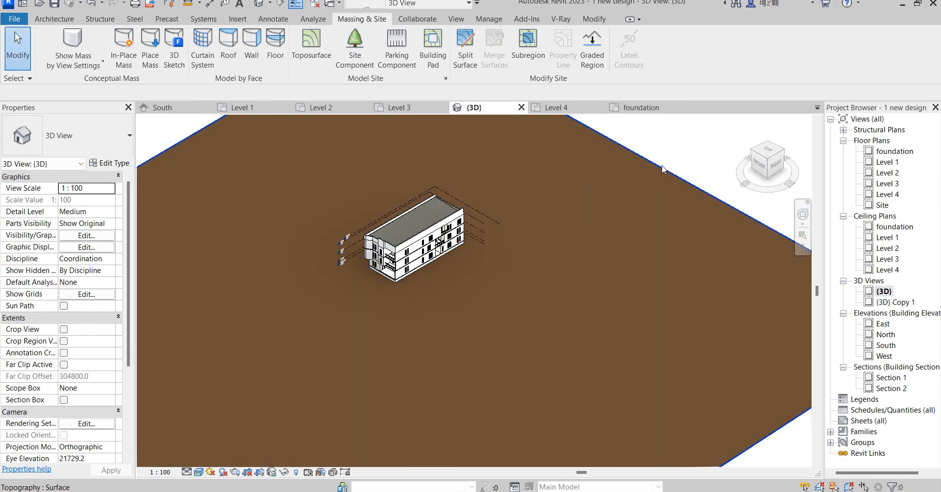
{"action": "scroll", "coordinate": [627, 187], "scroll_direction": "up", "scroll_amount": 4}
{"action": "scroll", "coordinate": [516, 300], "scroll_direction": "down", "scroll_amount": 4}
{"action": "scroll", "coordinate": [432, 346], "scroll_direction": "up", "scroll_amount": 3}
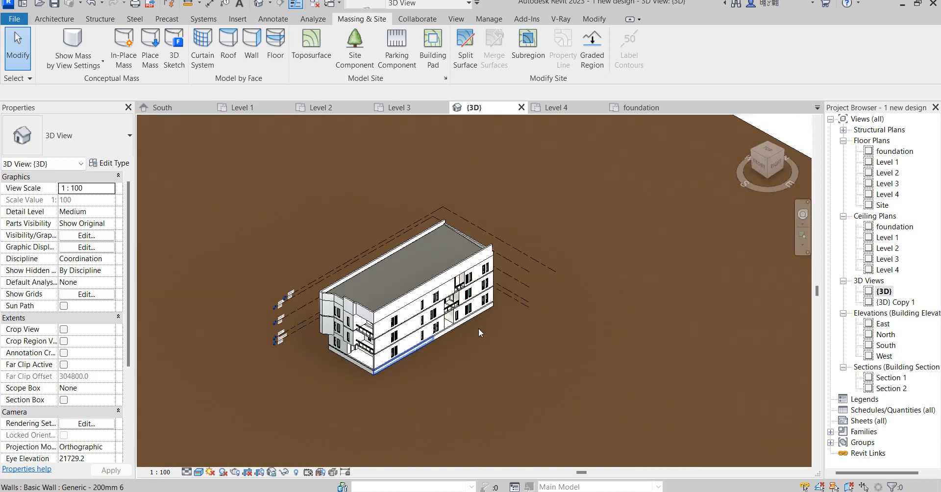
{"action": "scroll", "coordinate": [567, 342], "scroll_direction": "up", "scroll_amount": 1}
{"action": "scroll", "coordinate": [378, 383], "scroll_direction": "up", "scroll_amount": 3}
{"action": "scroll", "coordinate": [404, 345], "scroll_direction": "down", "scroll_amount": 6}
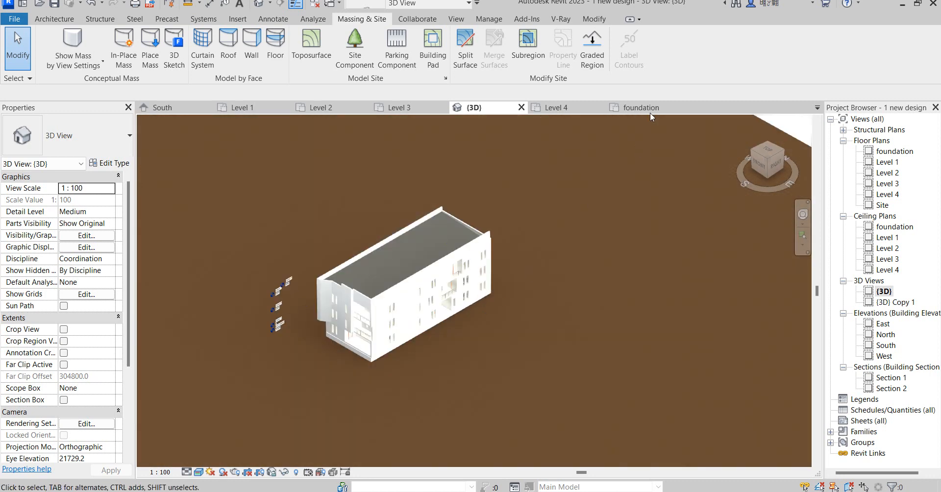
Step: Open the material choice for the toposurface and duplicate the Default Wall(6) material together with its assets
{"action": "scroll", "coordinate": [622, 204], "scroll_direction": "up", "scroll_amount": 1}
{"action": "left_click", "coordinate": [622, 202]}
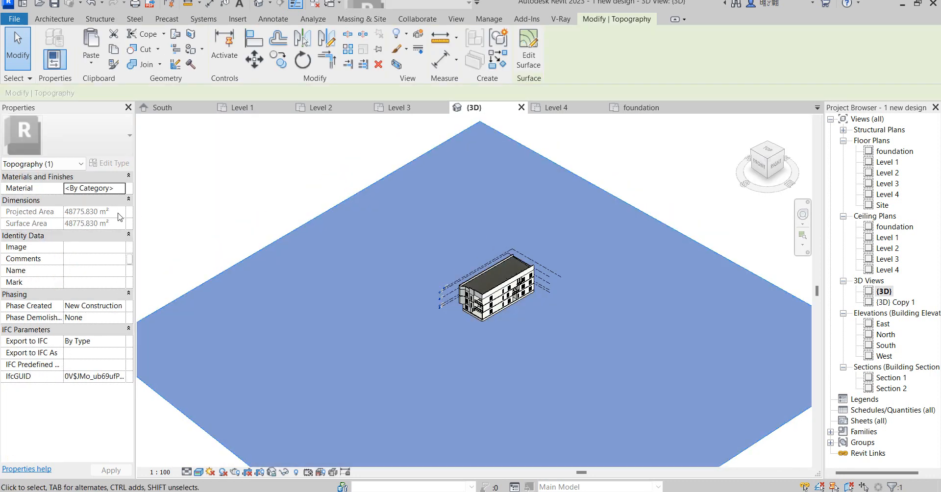
{"action": "left_click", "coordinate": [121, 188]}
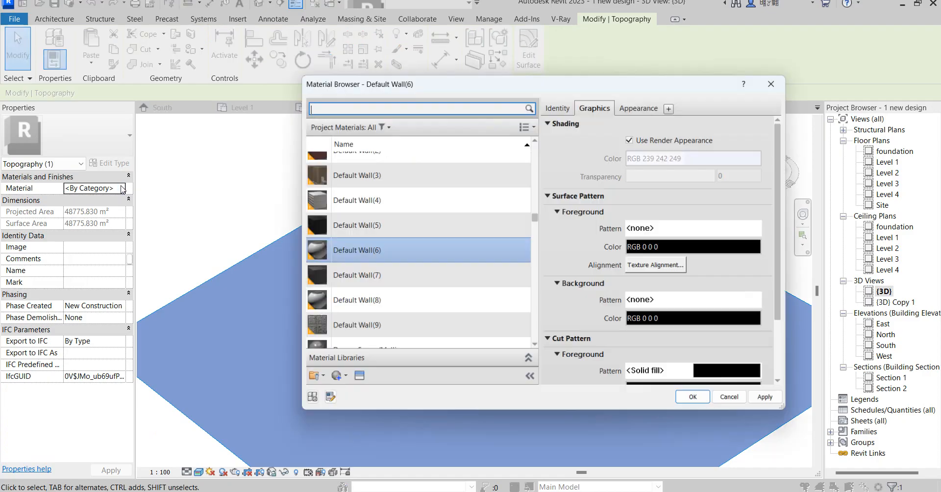
{"action": "right_click", "coordinate": [372, 240]}
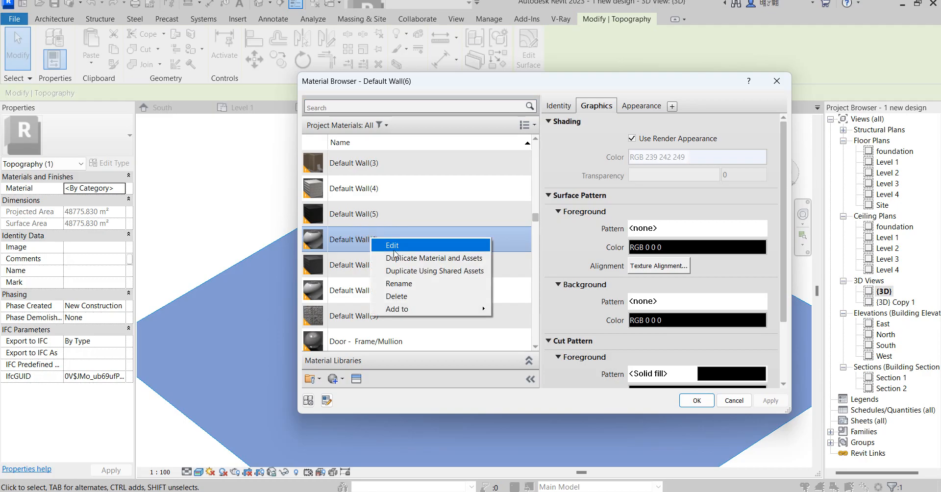
{"action": "left_click", "coordinate": [411, 261]}
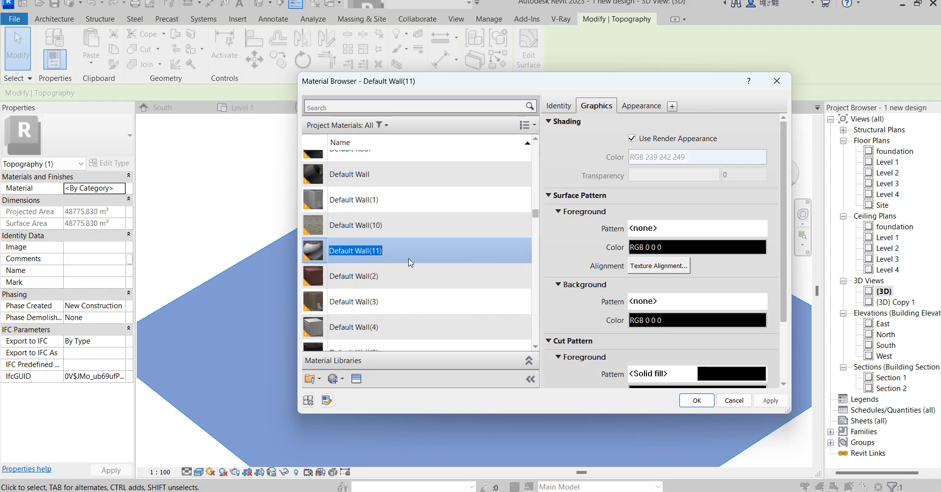
Step: Start replacing the duplicated material's appearance asset and list the Sitework assets of the Appearance Library
{"action": "left_click", "coordinate": [641, 107]}
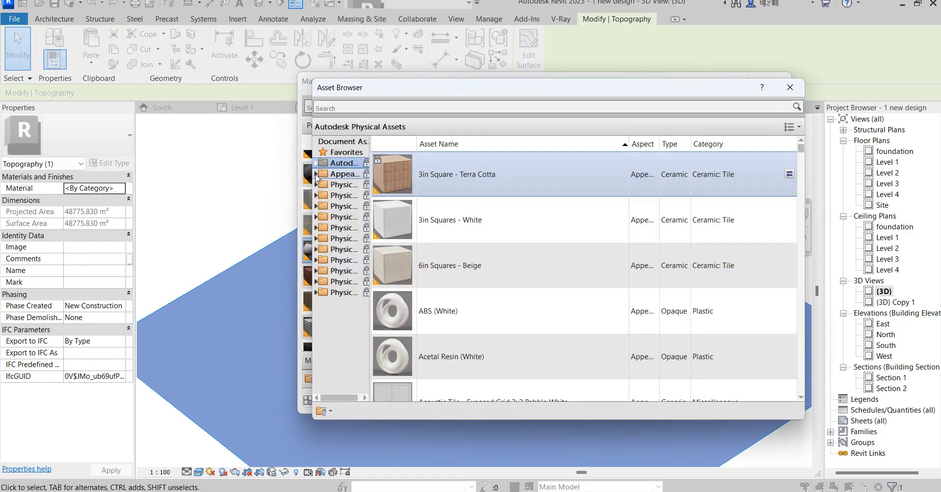
{"action": "left_click", "coordinate": [315, 174]}
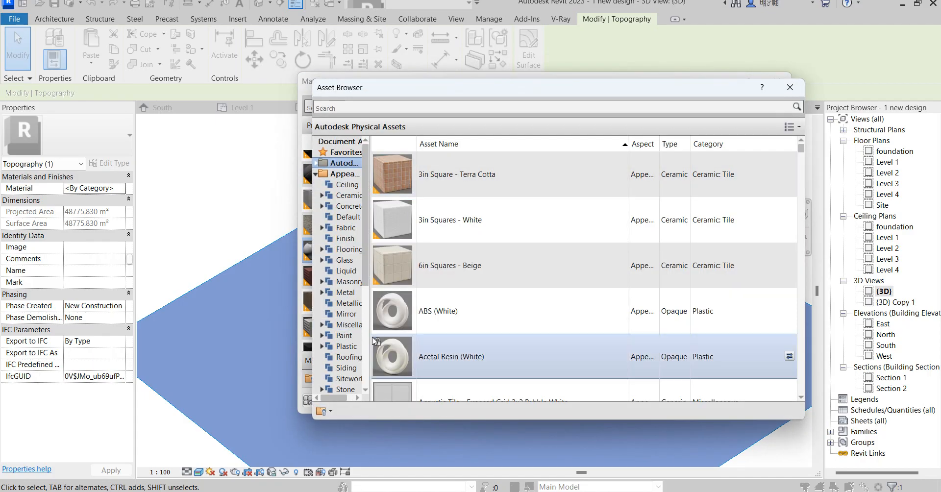
{"action": "left_click_drag", "start_coordinate": [370, 351], "coordinate": [417, 350]}
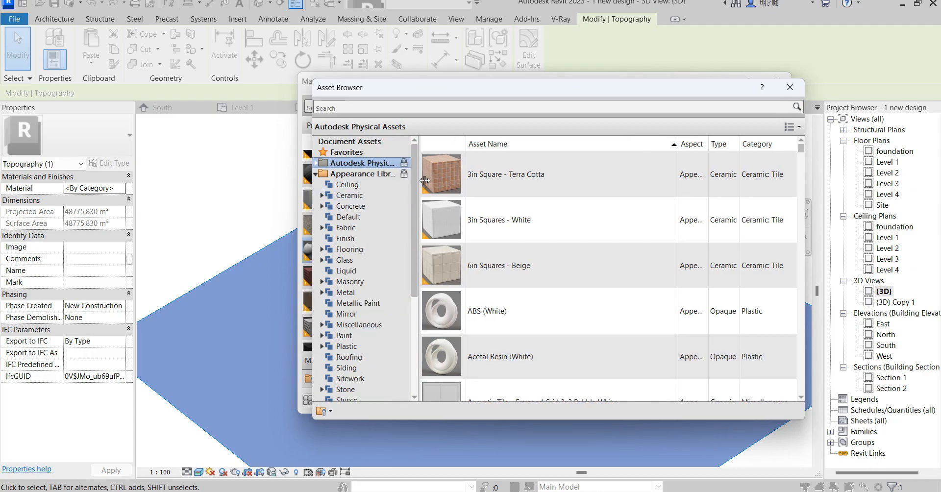
{"action": "scroll", "coordinate": [350, 299], "scroll_direction": "down", "scroll_amount": 3}
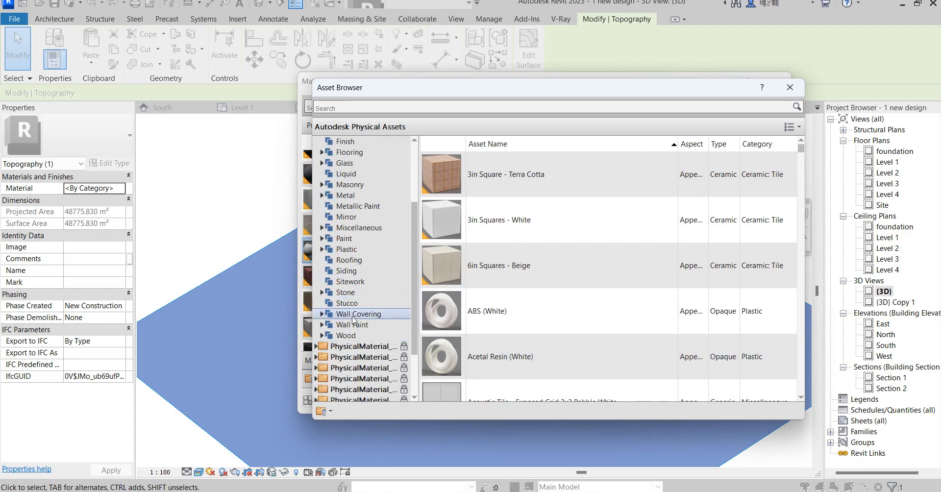
{"action": "left_click", "coordinate": [361, 283]}
Step: Replace the material's appearance with Cobble Stone - Herringbone and assign the material to the toposurface
{"action": "scroll", "coordinate": [505, 282], "scroll_direction": "down", "scroll_amount": 5}
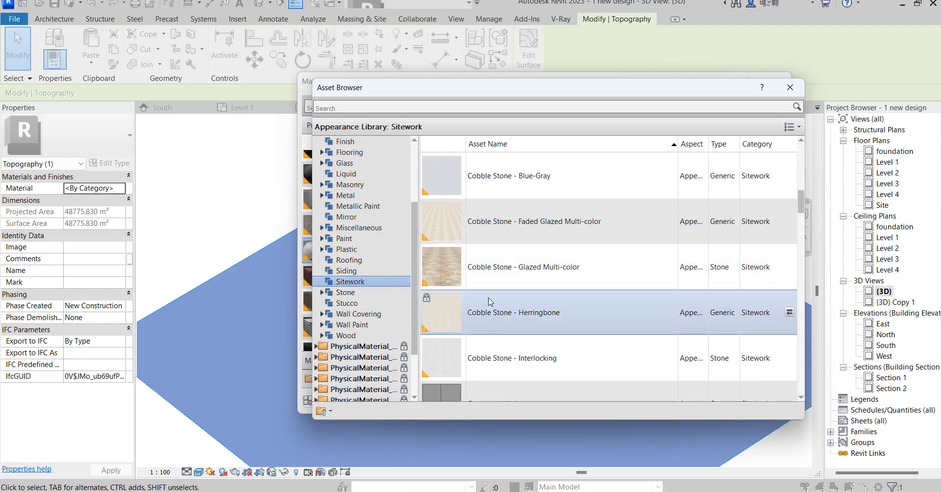
{"action": "scroll", "coordinate": [491, 301], "scroll_direction": "down", "scroll_amount": 3}
{"action": "scroll", "coordinate": [490, 301], "scroll_direction": "up", "scroll_amount": 3}
{"action": "scroll", "coordinate": [684, 226], "scroll_direction": "down", "scroll_amount": 2}
{"action": "scroll", "coordinate": [716, 366], "scroll_direction": "up", "scroll_amount": 2}
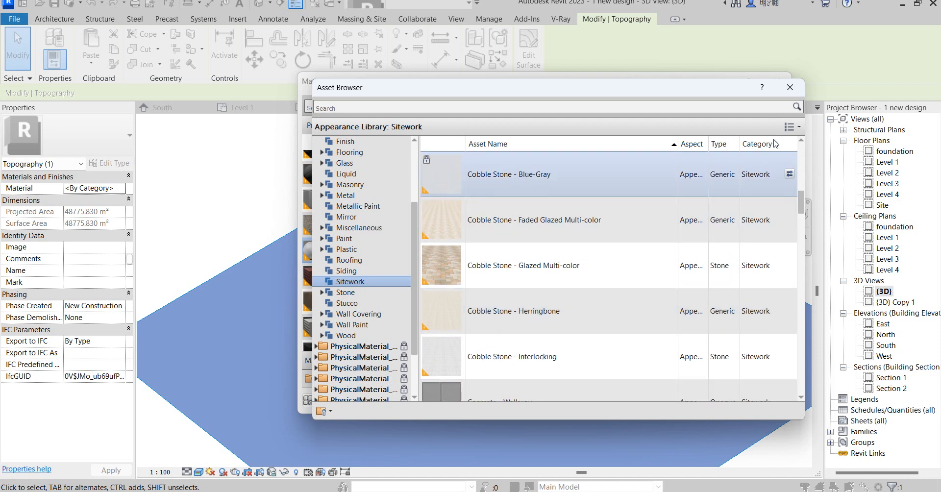
{"action": "left_click", "coordinate": [791, 95]}
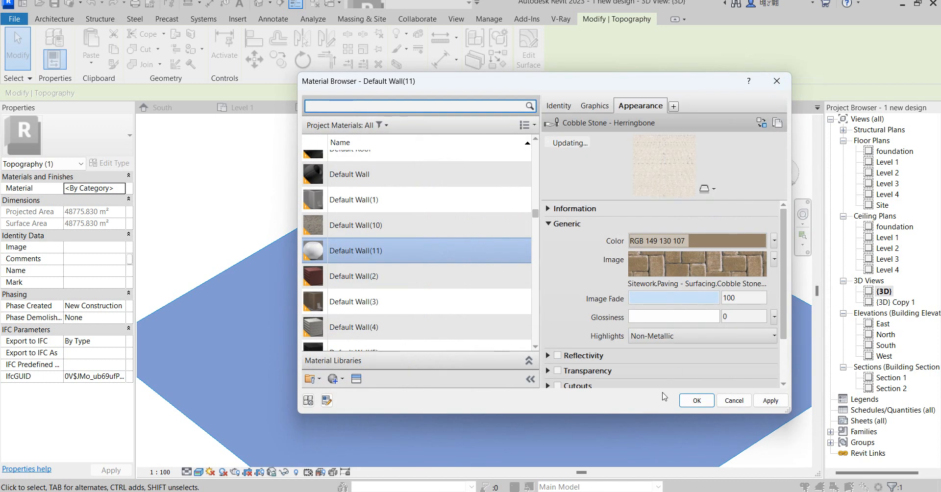
{"action": "left_click", "coordinate": [697, 400]}
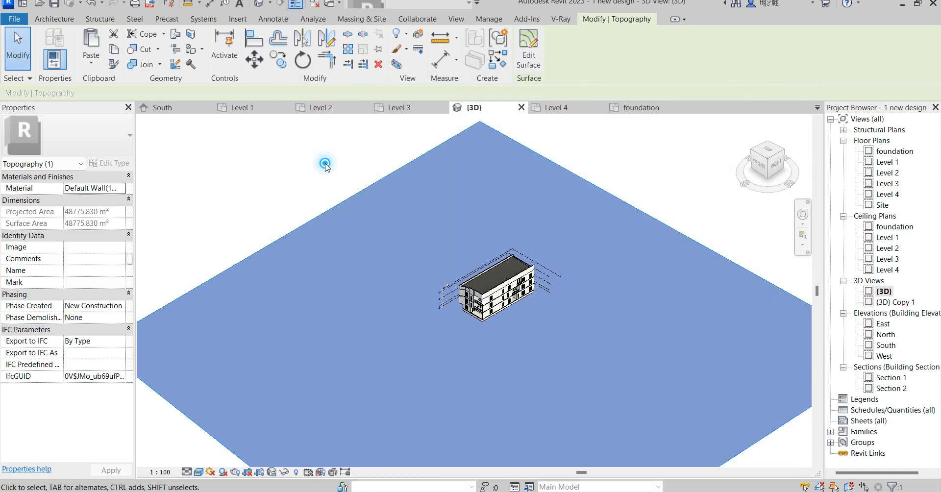
{"action": "left_click", "coordinate": [333, 172]}
Step: Examine the ground's new paving appearance around the building in the 3D view
{"action": "scroll", "coordinate": [481, 344], "scroll_direction": "up", "scroll_amount": 5}
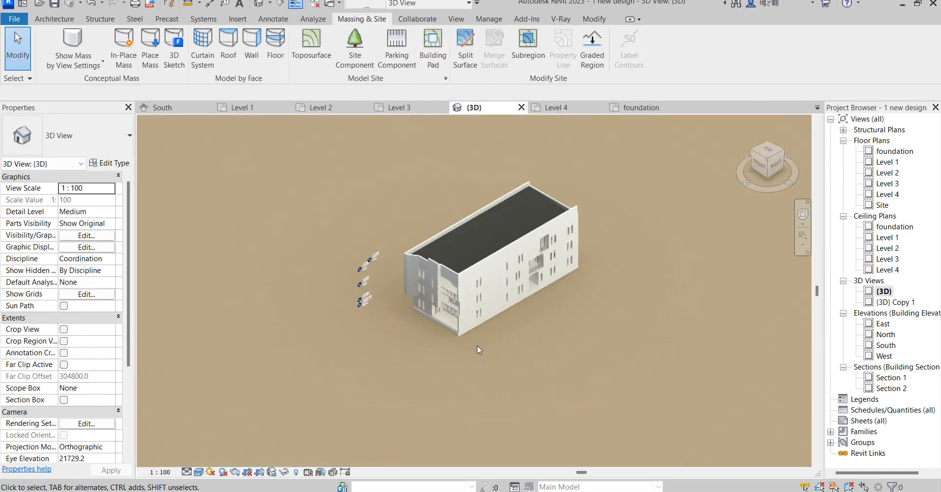
{"action": "scroll", "coordinate": [419, 285], "scroll_direction": "up", "scroll_amount": 3}
{"action": "scroll", "coordinate": [504, 389], "scroll_direction": "down", "scroll_amount": 3}
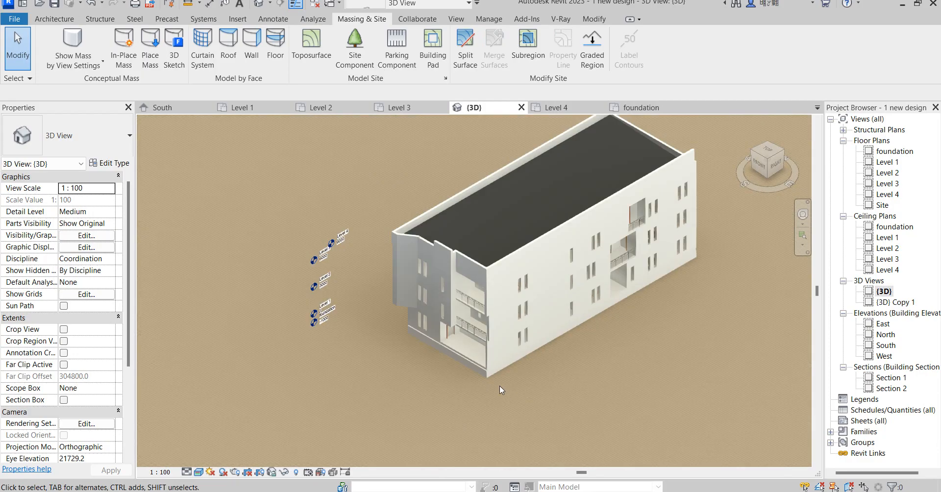
{"action": "scroll", "coordinate": [539, 342], "scroll_direction": "down", "scroll_amount": 2}
{"action": "scroll", "coordinate": [460, 321], "scroll_direction": "up", "scroll_amount": 4}
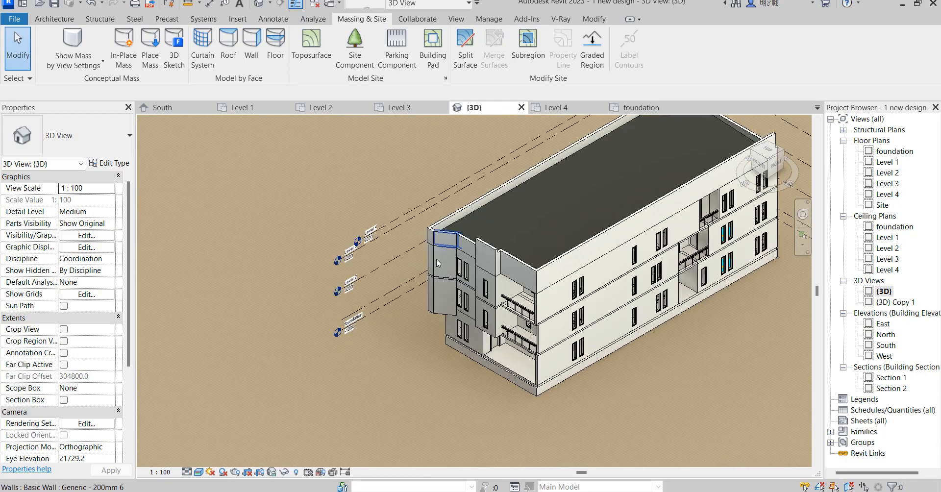
{"action": "scroll", "coordinate": [464, 260], "scroll_direction": "up", "scroll_amount": 2}
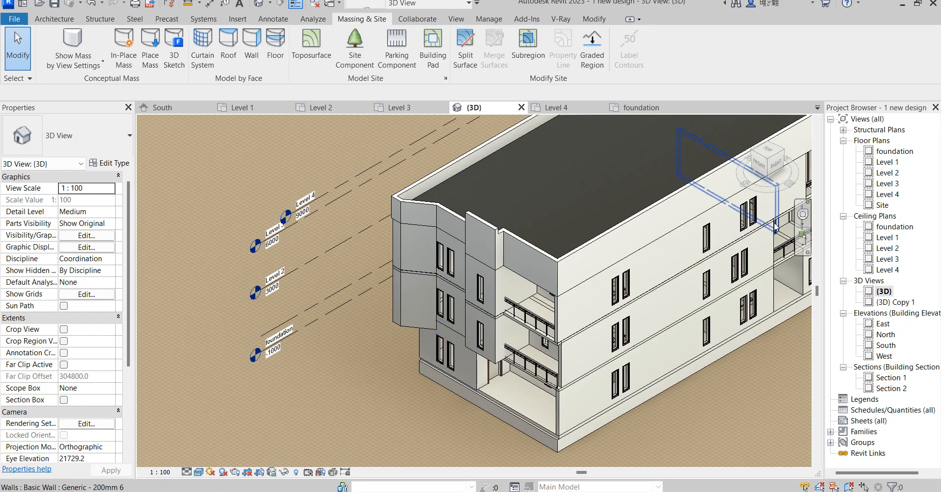
Step: Review the South, West, North and East elevations to check how the building meets the ground
{"action": "double_click", "coordinate": [886, 346]}
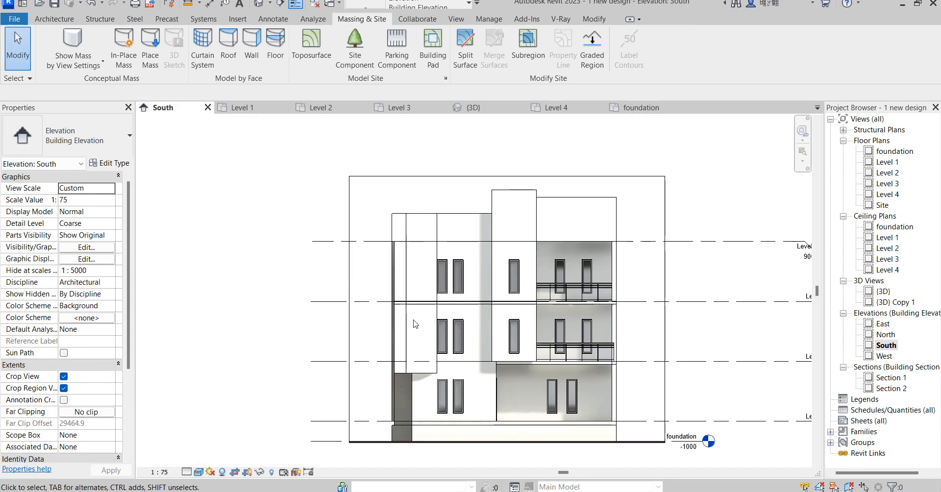
{"action": "double_click", "coordinate": [885, 357]}
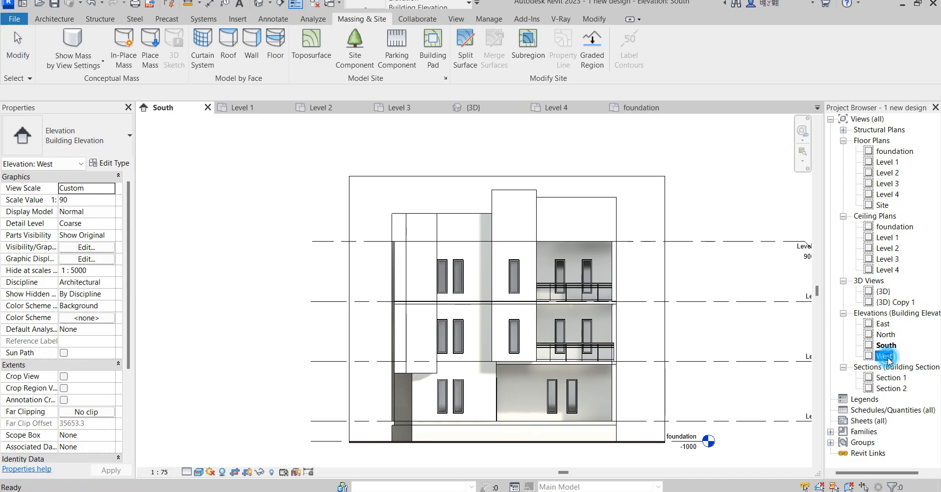
{"action": "scroll", "coordinate": [363, 317], "scroll_direction": "up", "scroll_amount": 6}
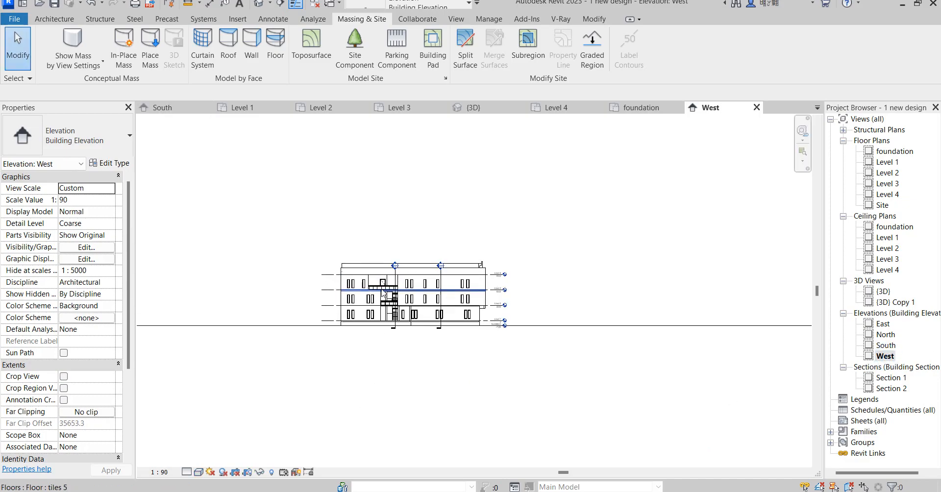
{"action": "double_click", "coordinate": [887, 335]}
{"action": "scroll", "coordinate": [567, 278], "scroll_direction": "up", "scroll_amount": 3}
{"action": "double_click", "coordinate": [883, 324]}
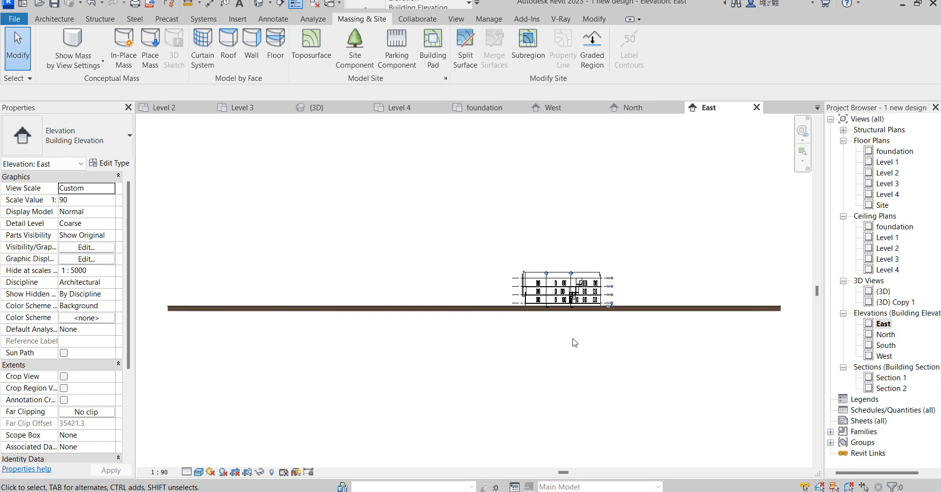
{"action": "scroll", "coordinate": [623, 294], "scroll_direction": "up", "scroll_amount": 6}
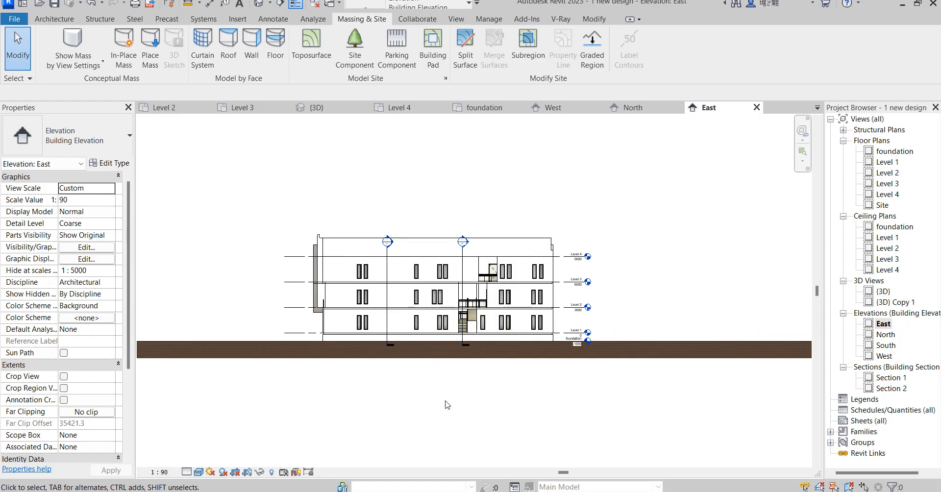
{"action": "scroll", "coordinate": [537, 427], "scroll_direction": "down", "scroll_amount": 2}
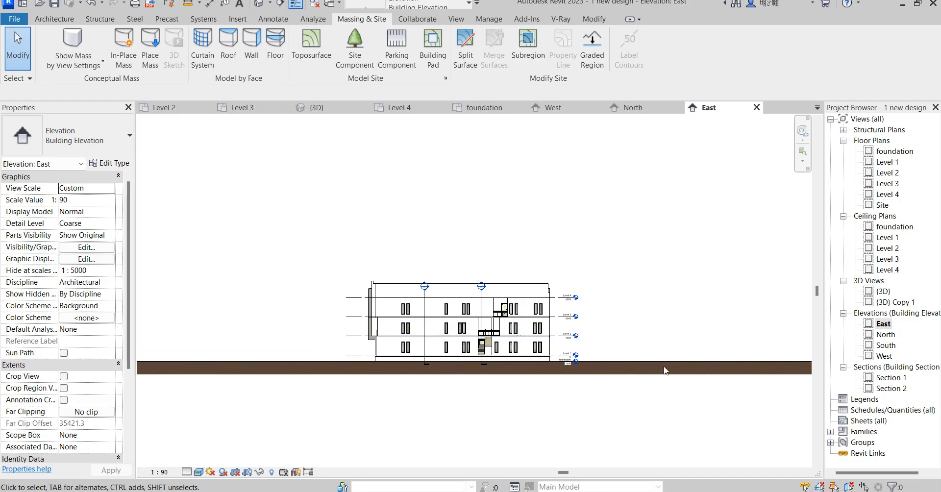